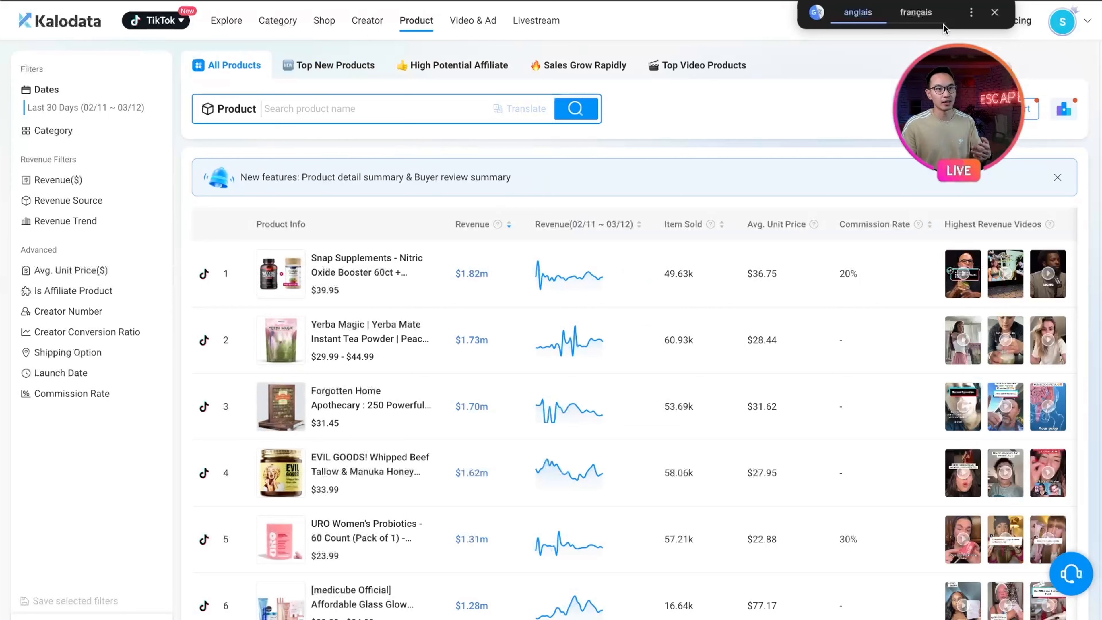
Dismiss the translation prompt, view the date range options, and search the products for "cat"
click(995, 13)
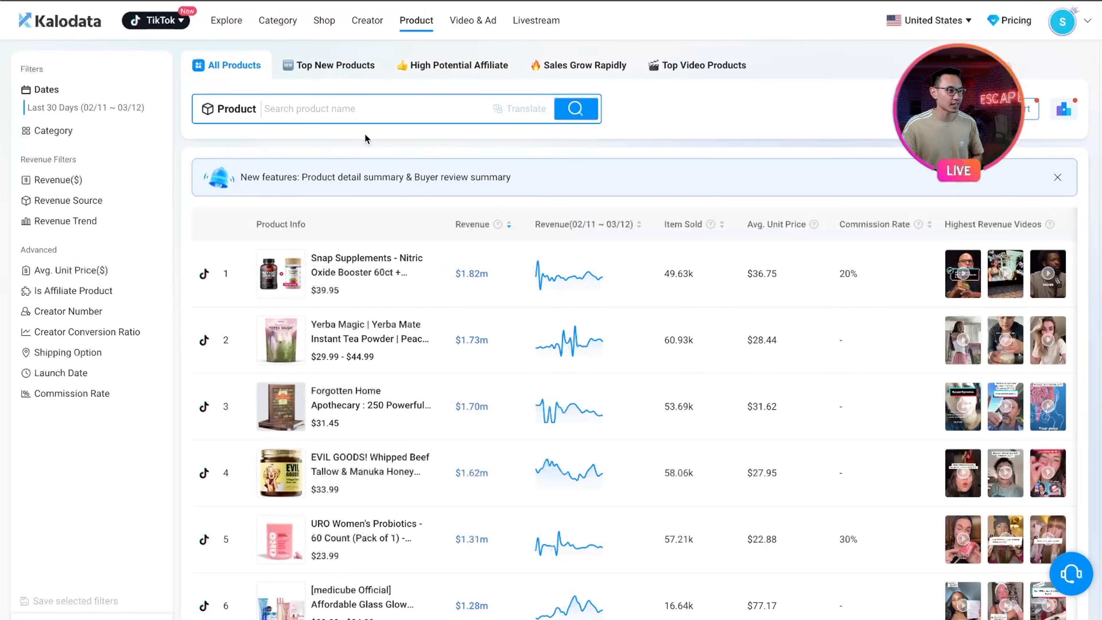
click(84, 109)
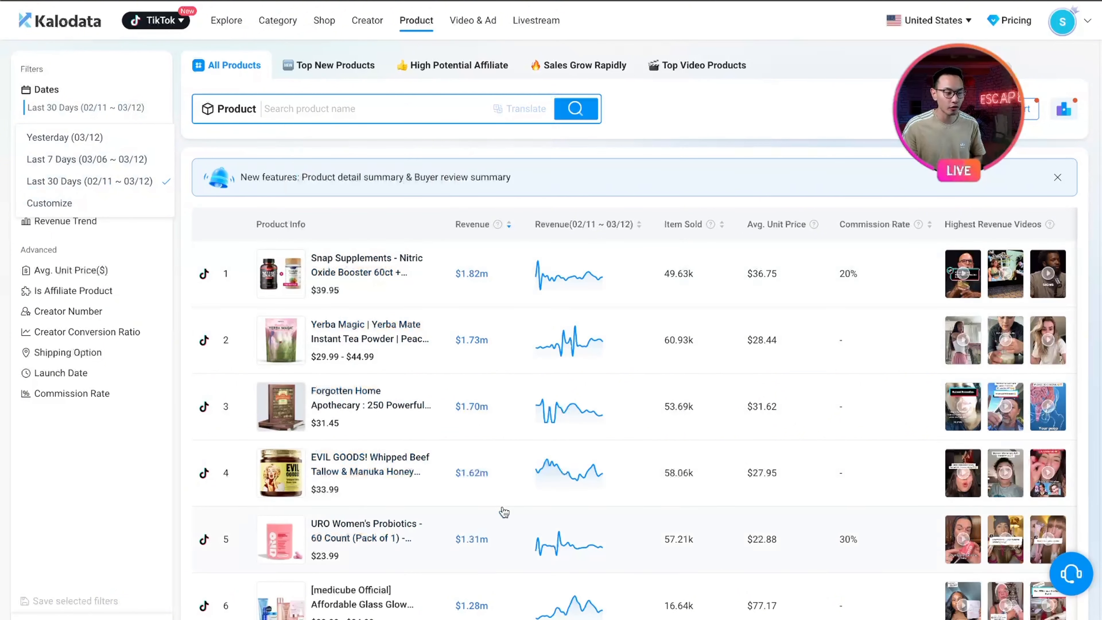
click(355, 114)
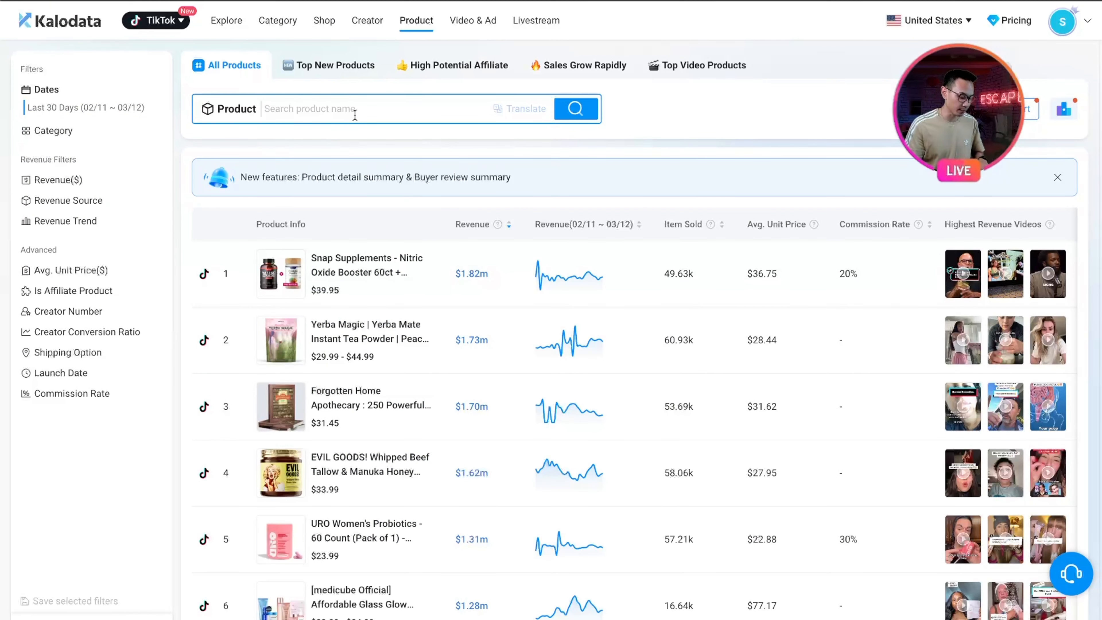
text(cat)
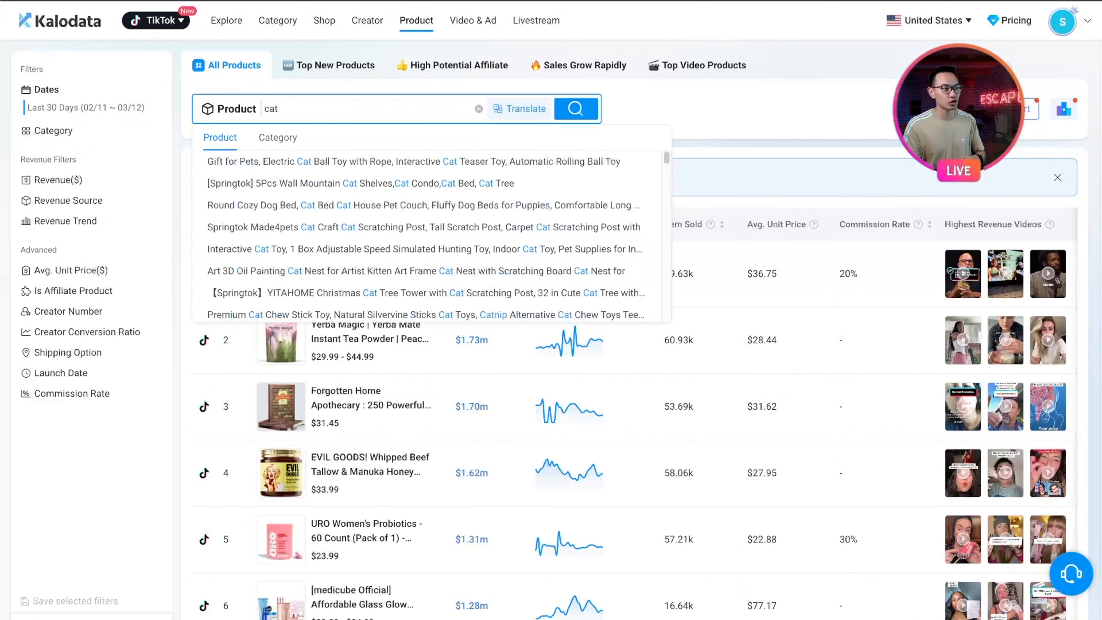
key(Return)
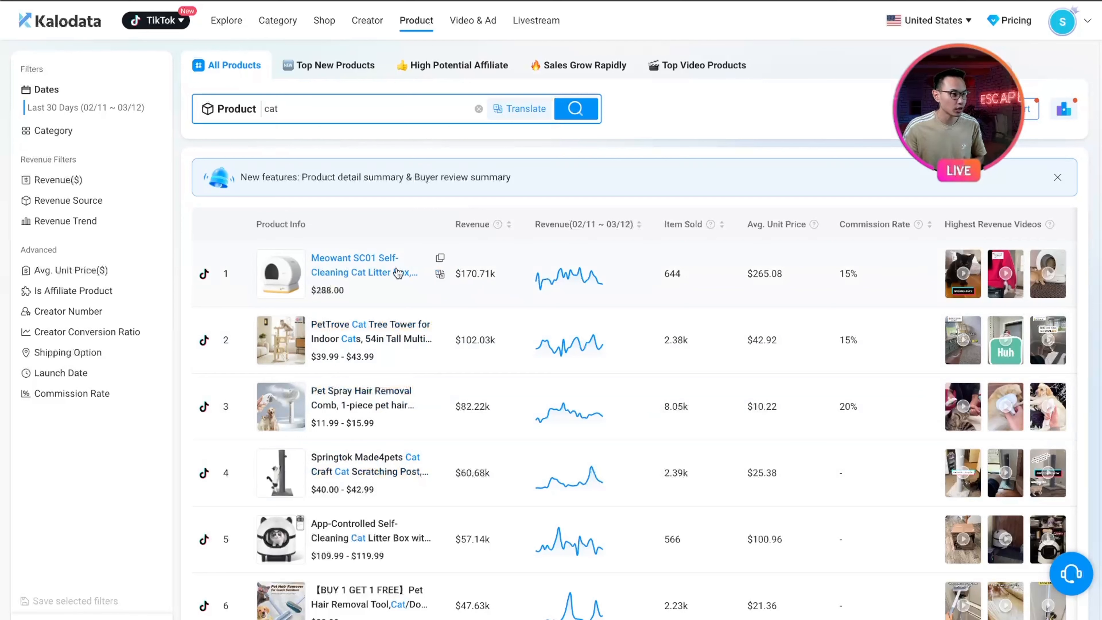
Open the Meowant SC01 Self-Cleaning Cat Litter Box details and review its core metrics, sales strategy and creator ranking
mouse_move(266, 277)
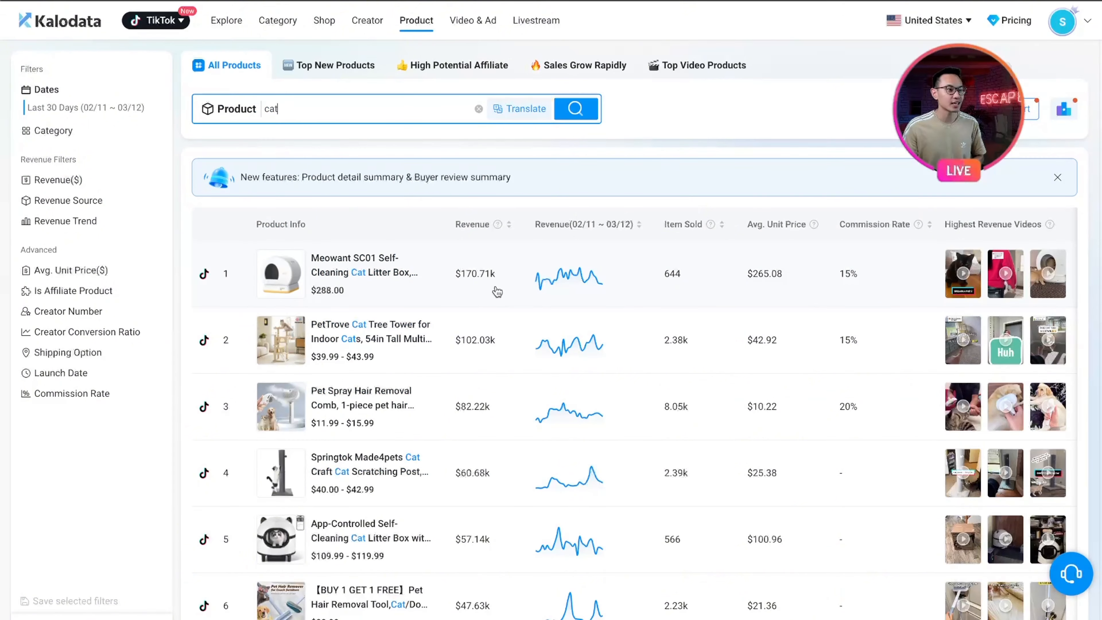
click(495, 291)
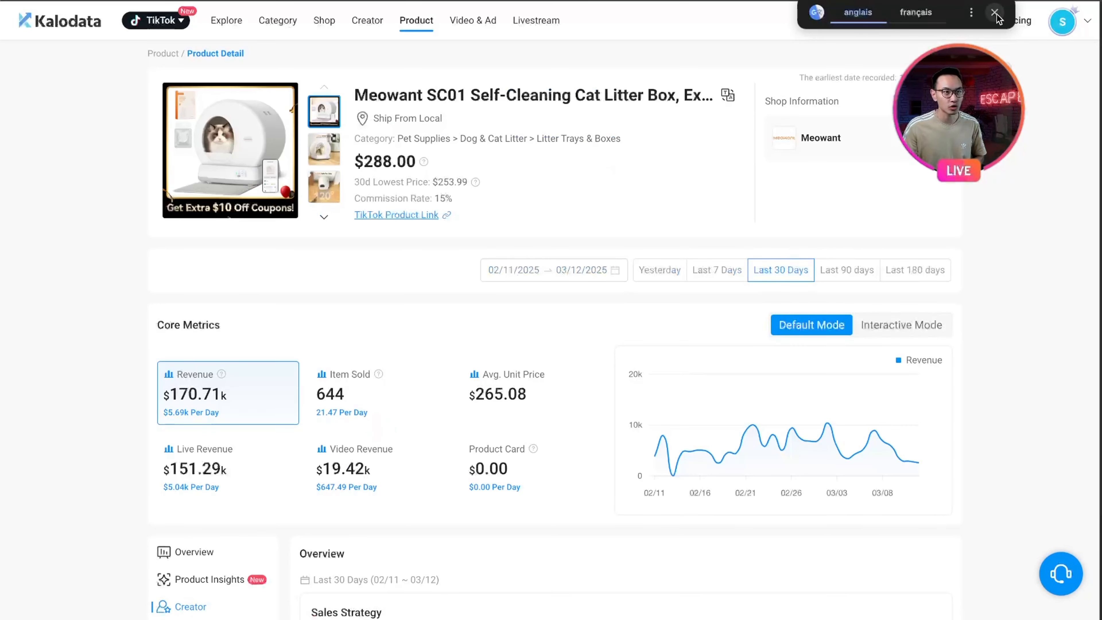
scroll(743, 260, down, 15)
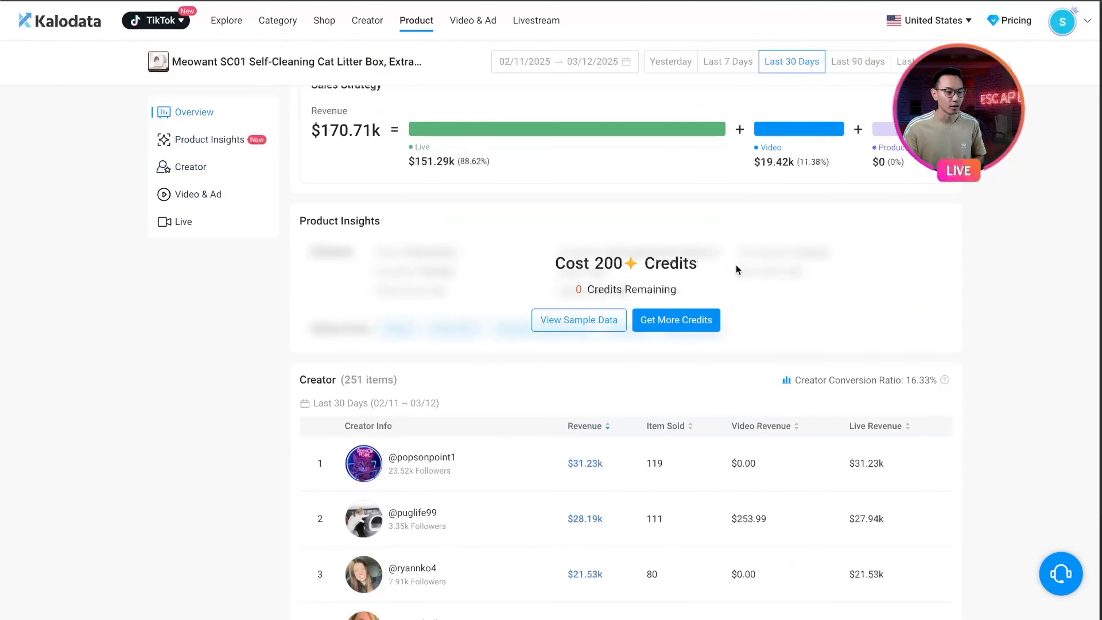
scroll(722, 282, up, 5)
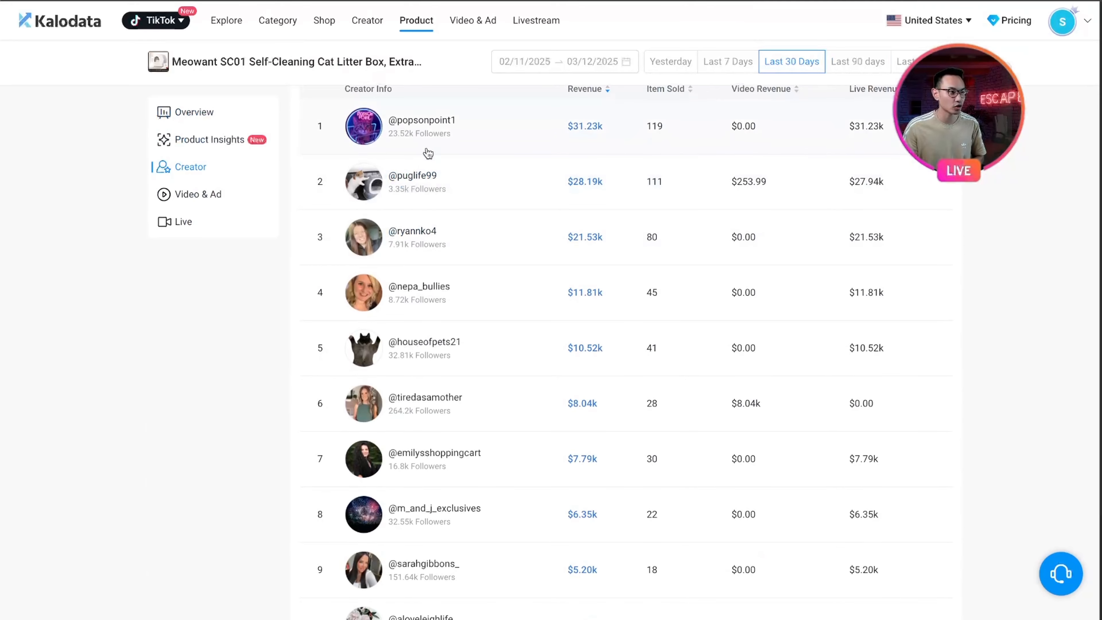
Preview the litter box's top-earning video in the Video & Ad list and return to its core metrics
scroll(602, 204, down, 10)
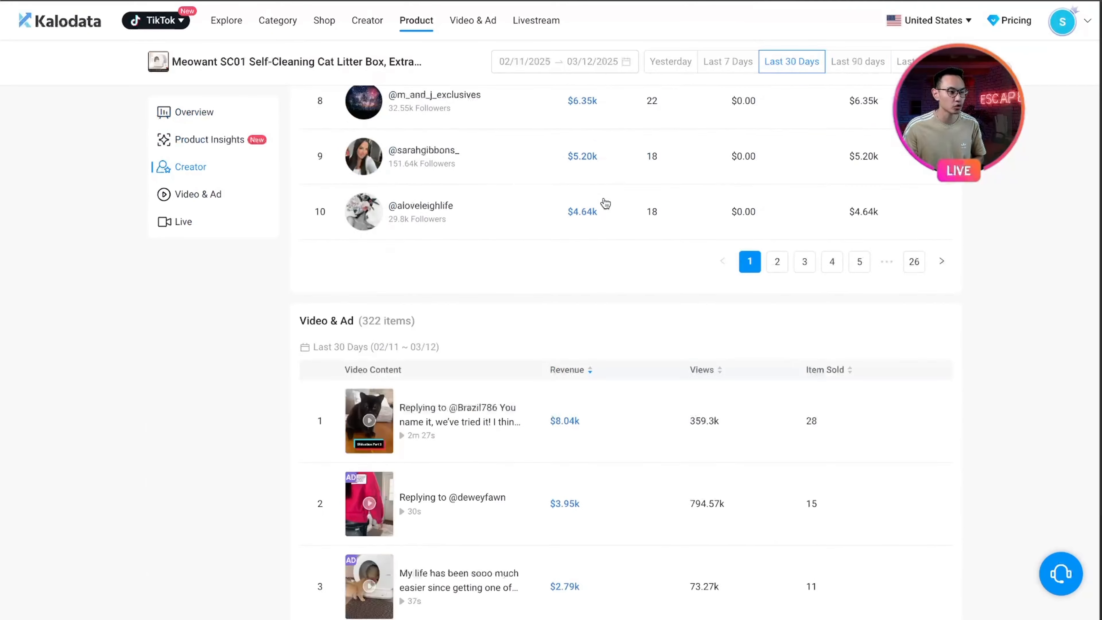
mouse_move(363, 217)
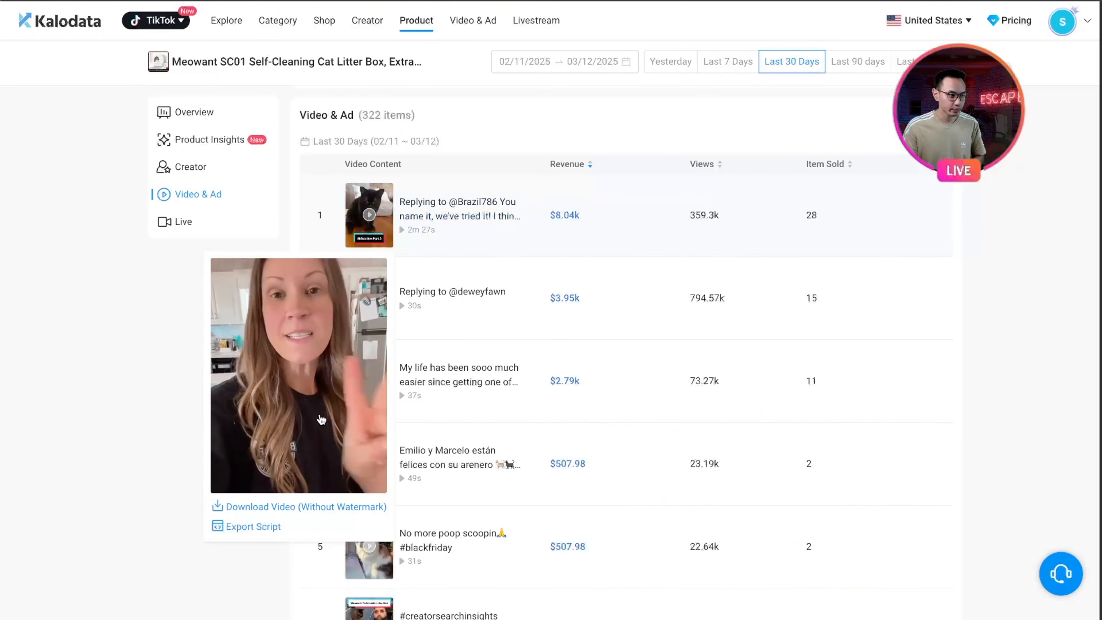
scroll(599, 308, up, 10)
scroll(599, 308, up, 10)
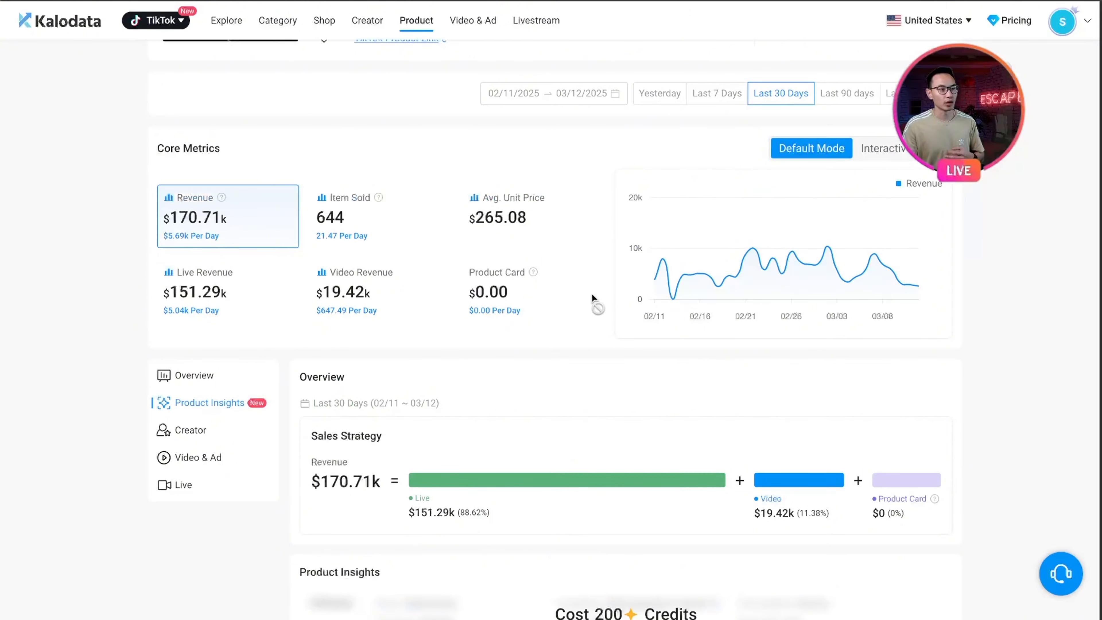
scroll(573, 277, up, 2)
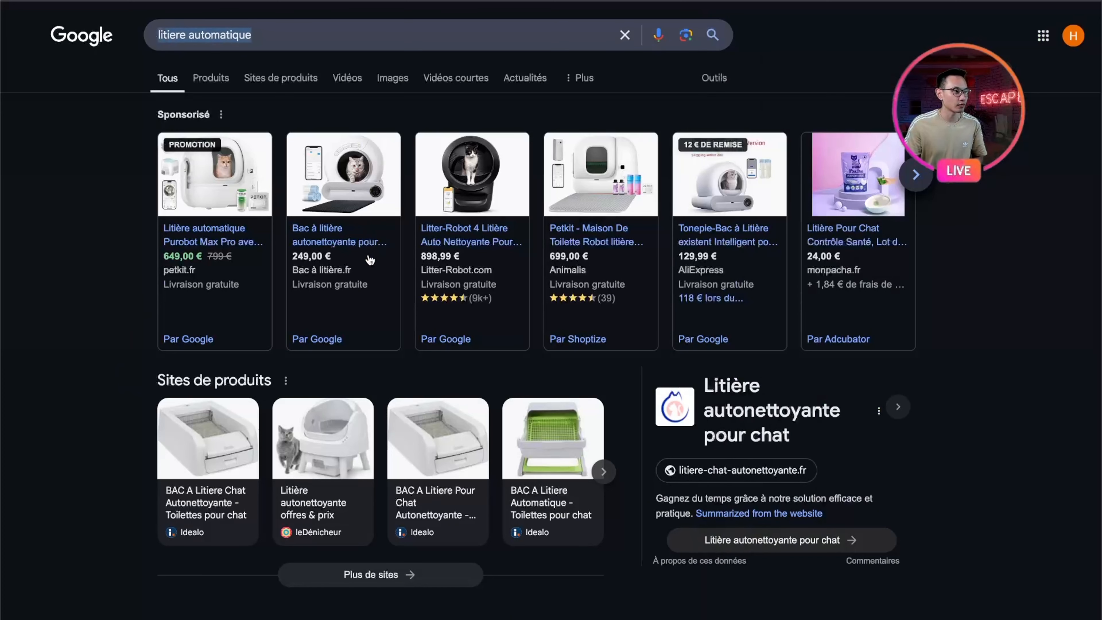
In the Google results for "litiere automatique", review the sponsored products and open the Les Toilettes De Minette site
mouse_move(370, 261)
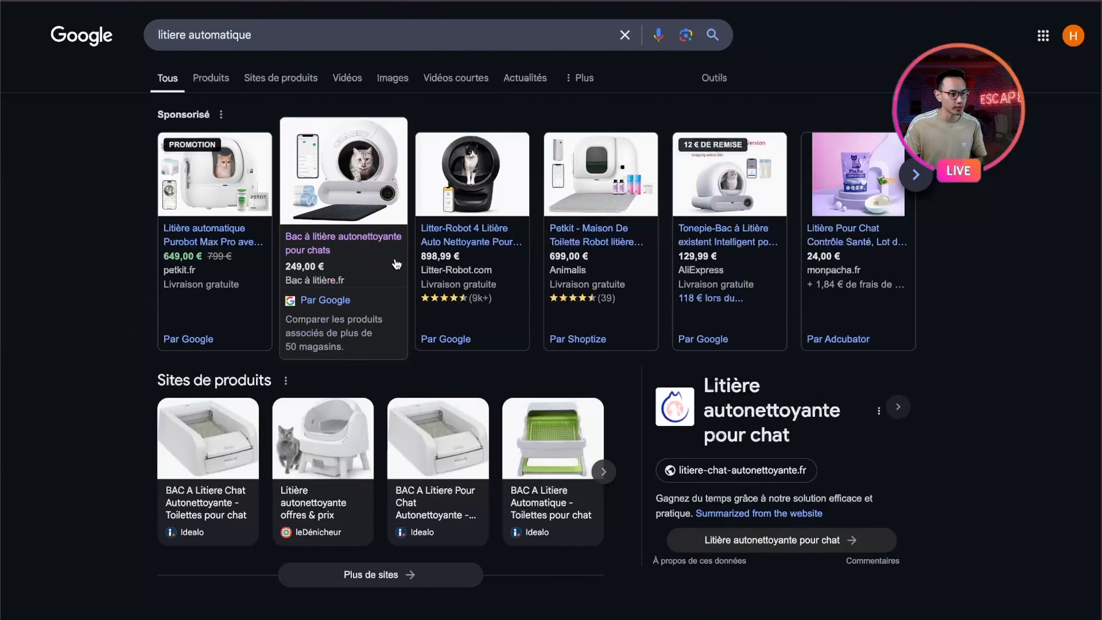
scroll(314, 251, down, 10)
scroll(380, 267, up, 1)
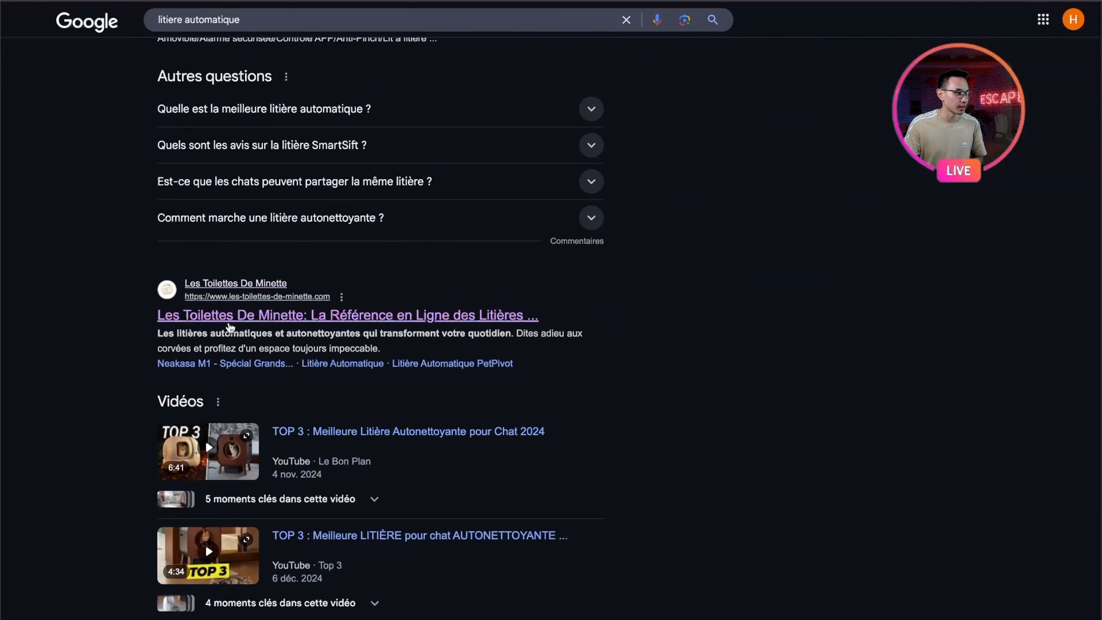
click(236, 328)
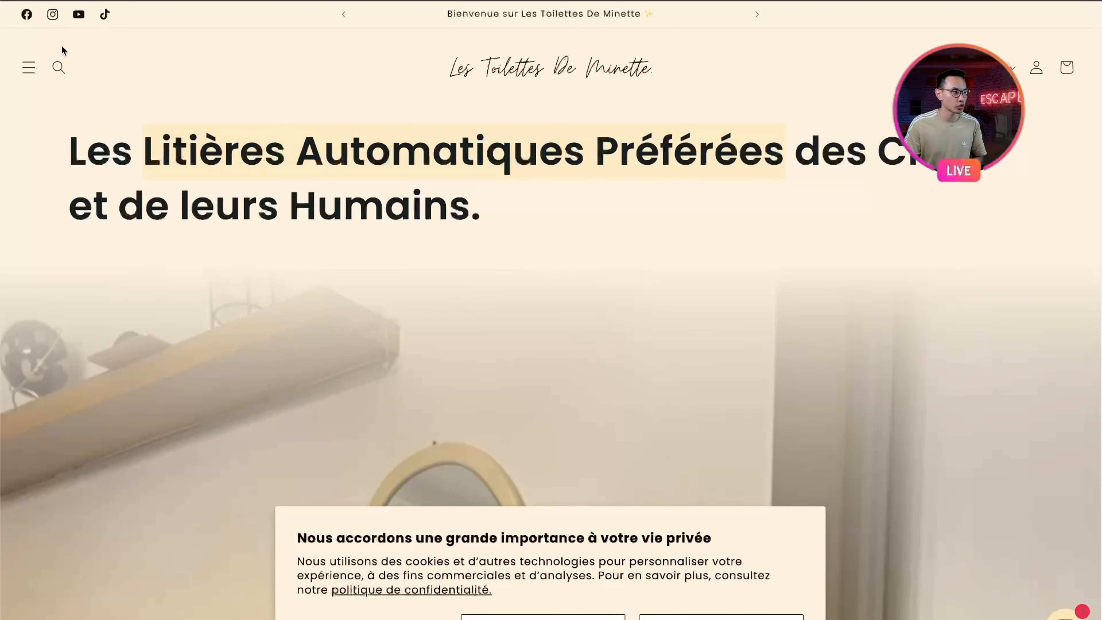
Go to the store's Nos Litières Automatiques collection and open the Litière Automatique BigPaw product page
click(28, 67)
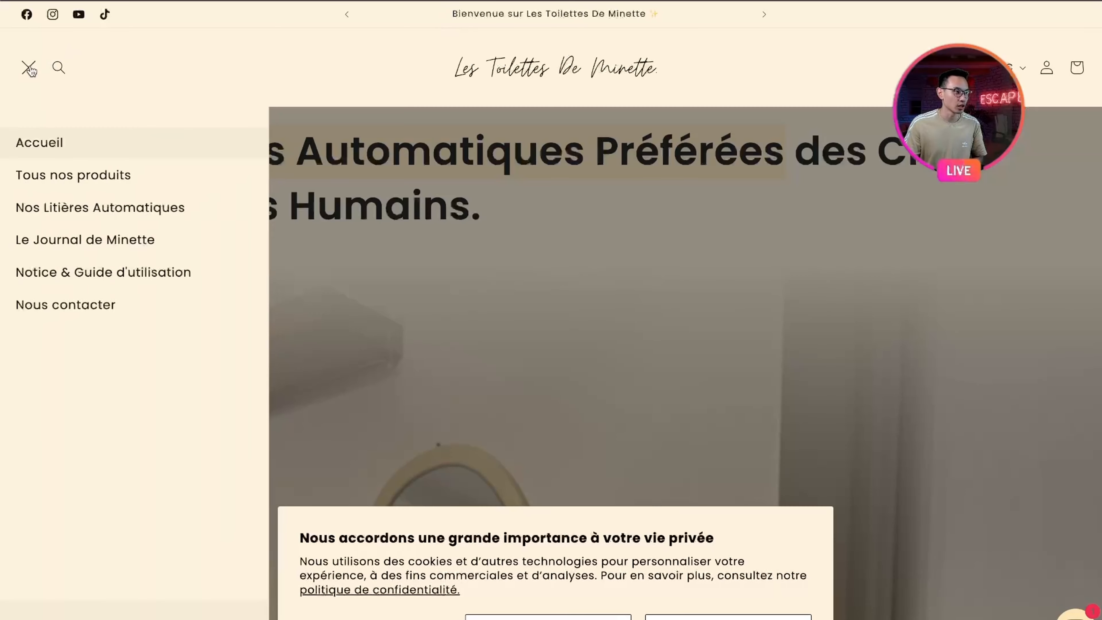
click(107, 209)
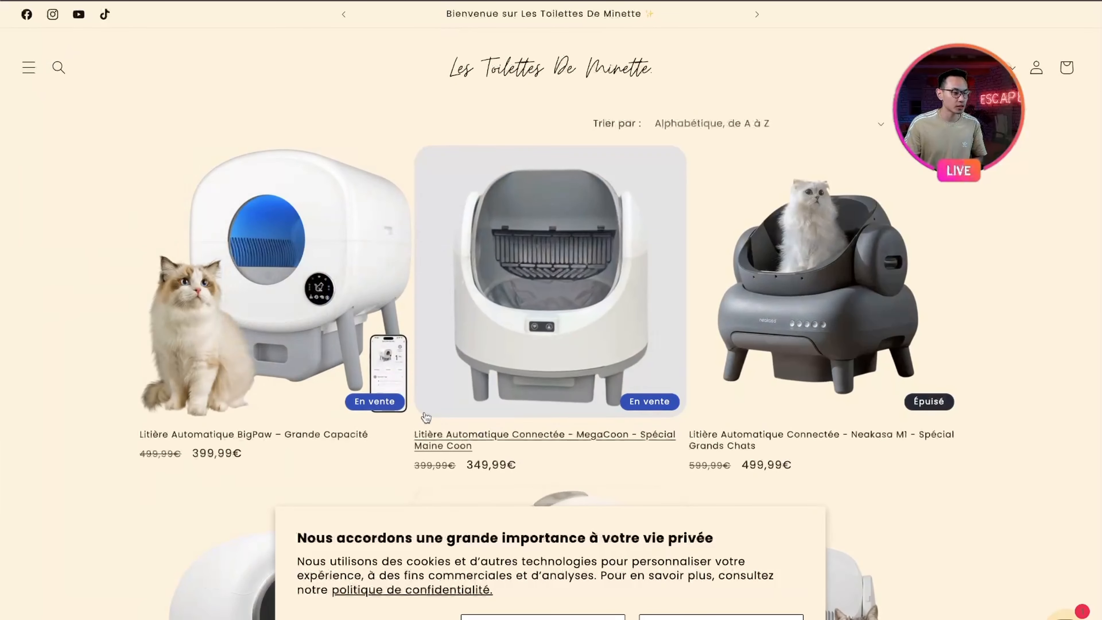
click(170, 176)
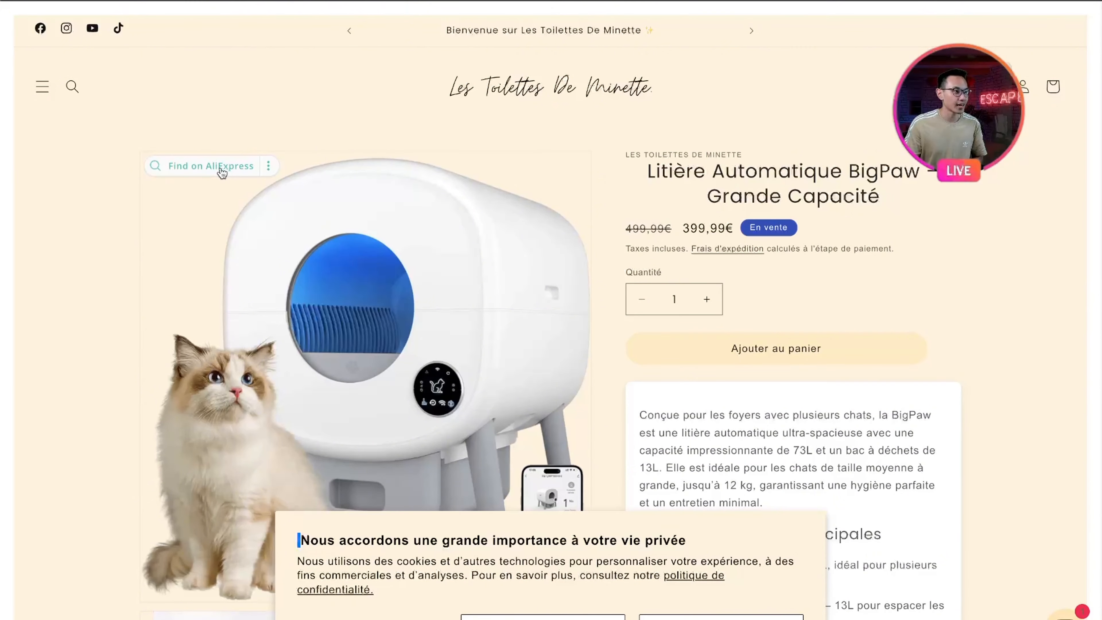
Look up the BigPaw litter box on AliExpress by image, compare supplier prices, and check the store's selling price
click(220, 167)
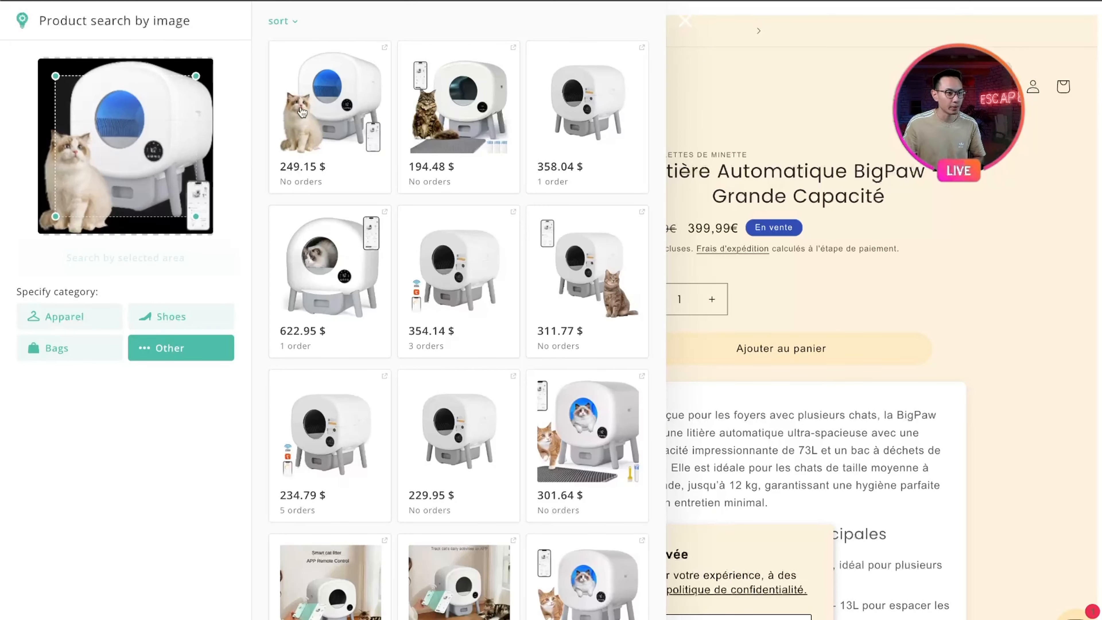
click(685, 21)
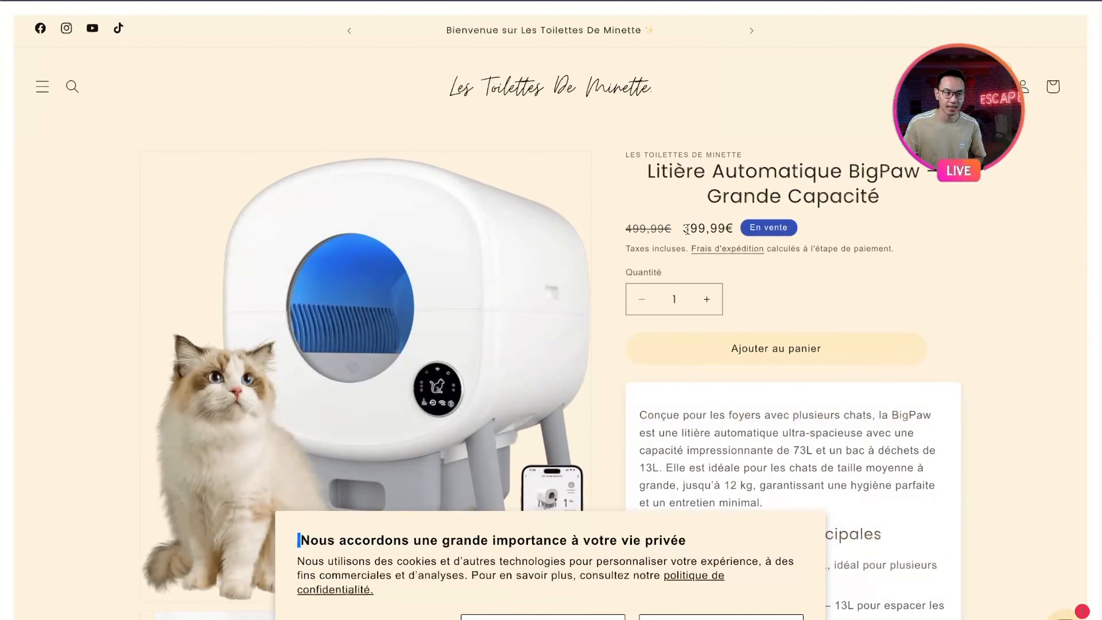
mouse_move(685, 229)
mouse_down()
mouse_move(735, 230)
mouse_move(687, 233)
mouse_up()
click(735, 231)
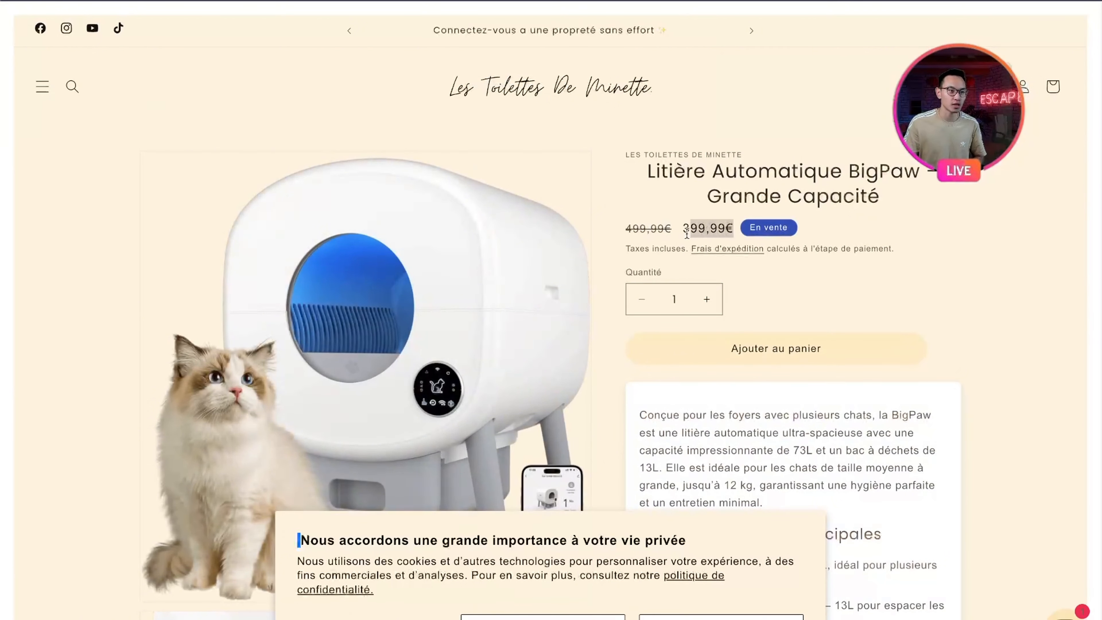
click(686, 234)
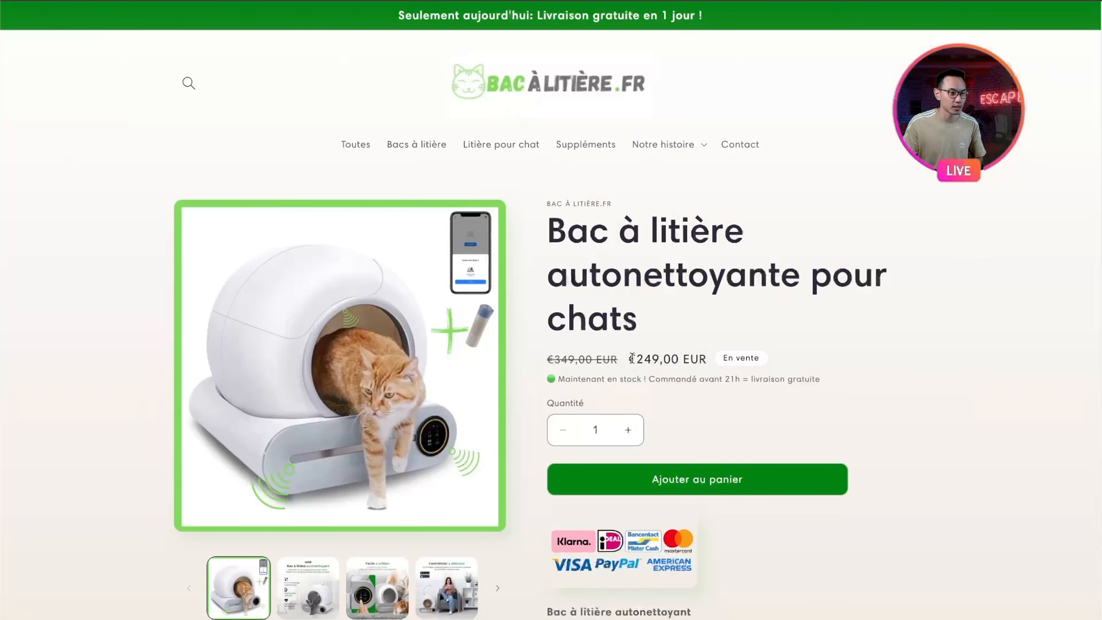
Examine the selling price and title of the self-cleaning litter box on the Bac à Litière.fr product page
drag(631, 358, 706, 358)
scroll(687, 345, down, 5)
scroll(690, 317, up, 5)
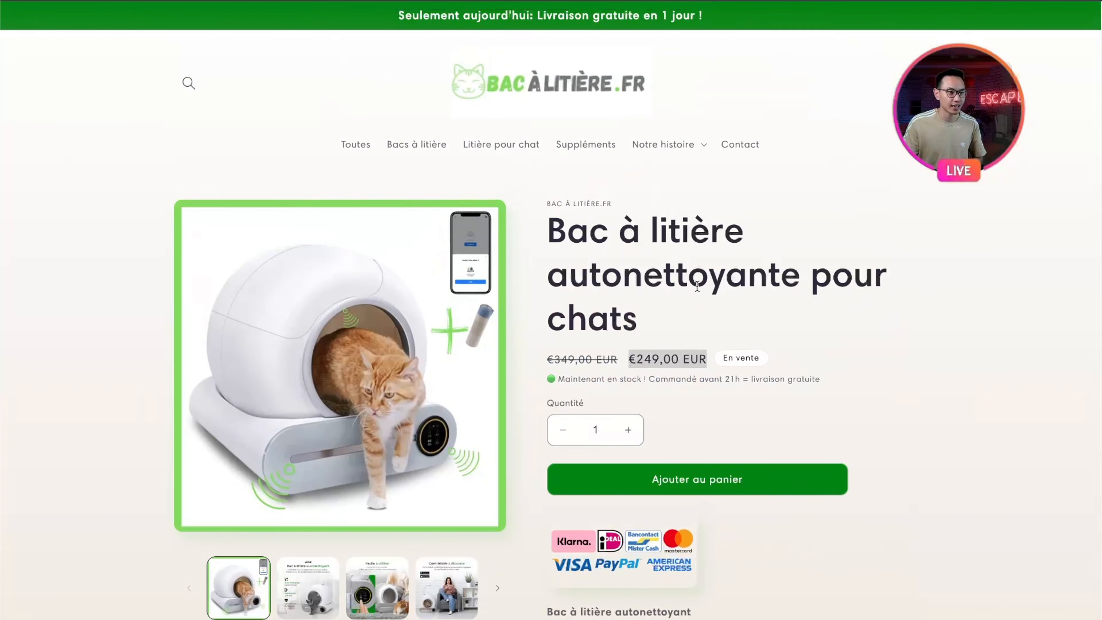
drag(768, 282, 643, 284)
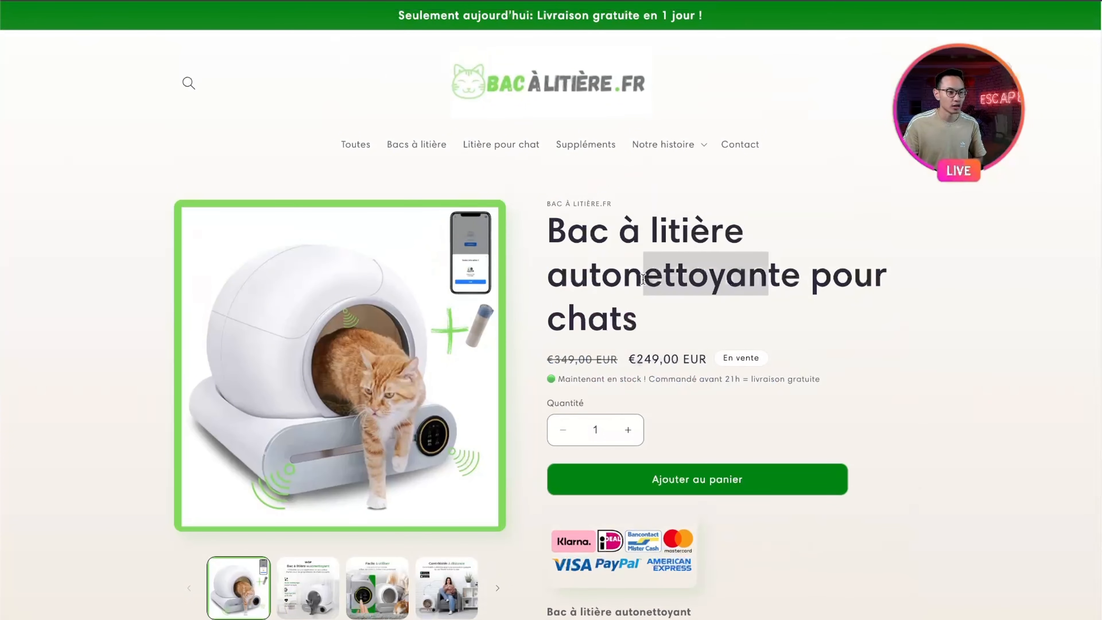
click(673, 299)
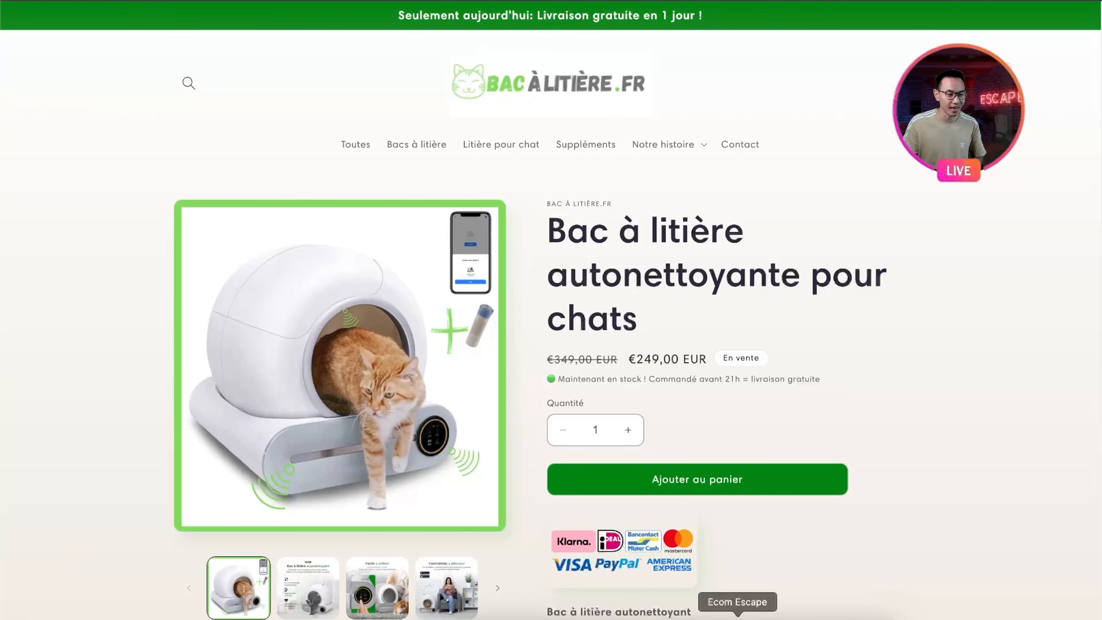
Switch to Semrush's Keyword Overview for "litiere automatique" and examine its search volume and keyword difficulty
click(738, 616)
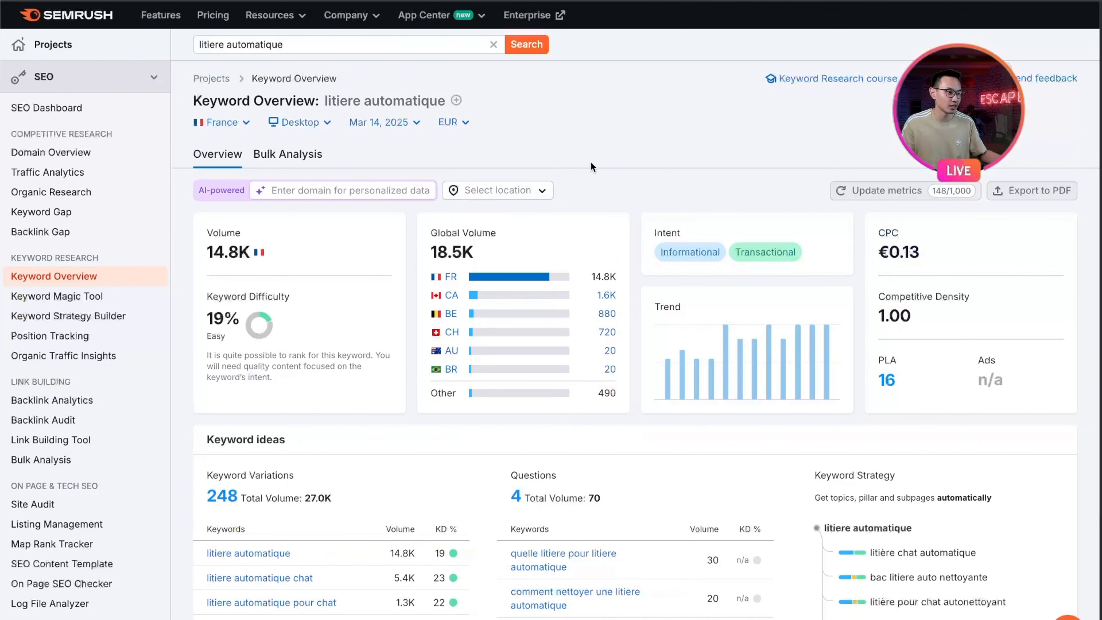
scroll(590, 161, down, 2)
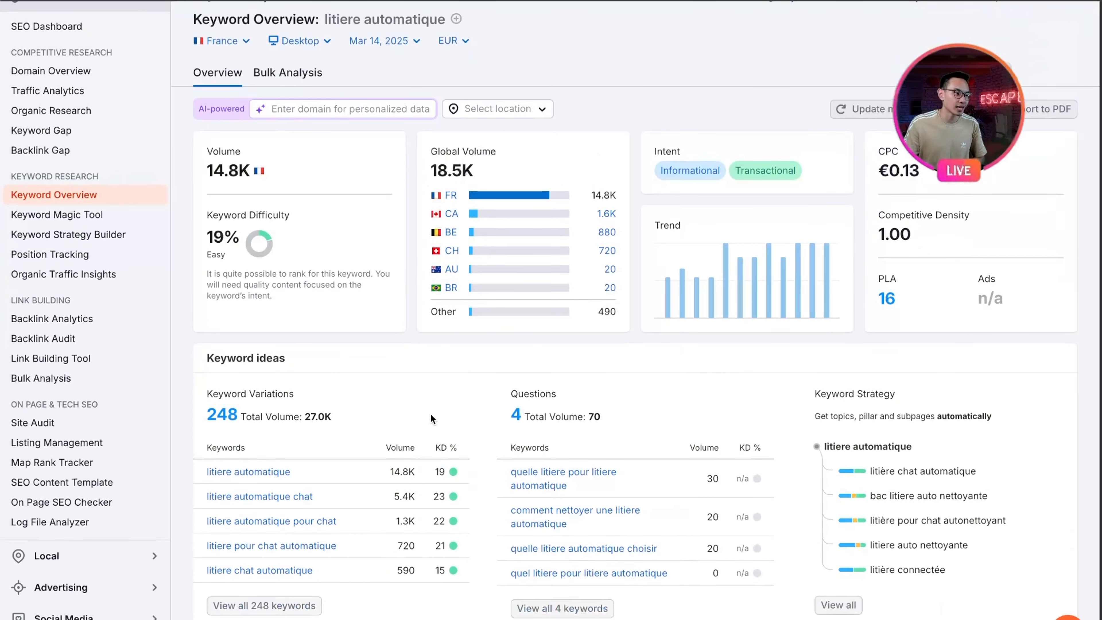
mouse_move(454, 472)
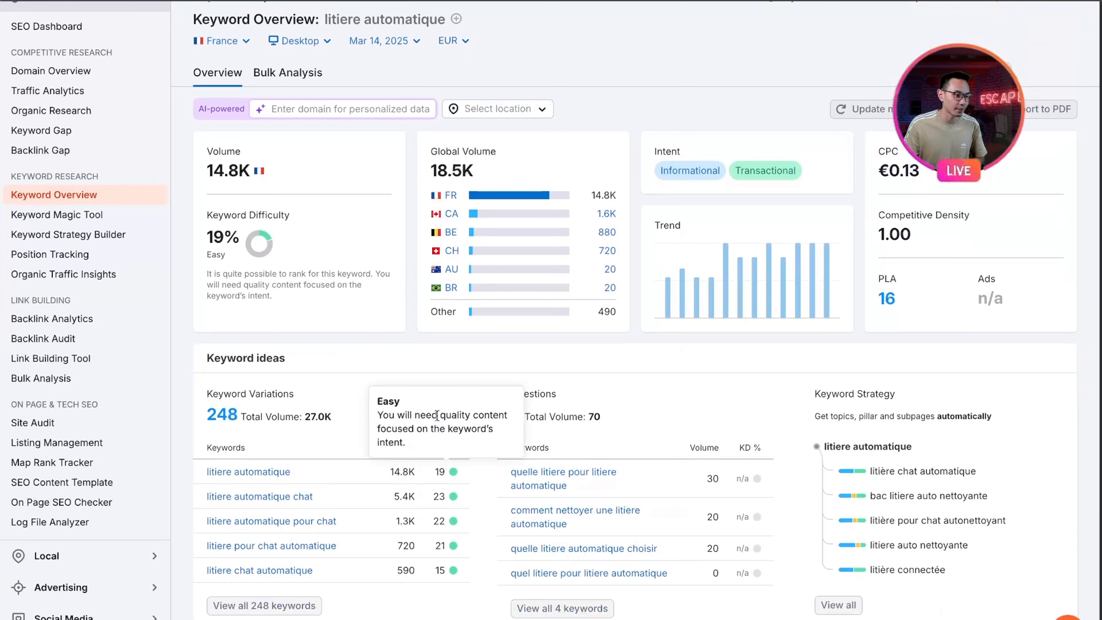
Open the bacalitiere.fr product page from the SERP Analysis results and look through the page
scroll(465, 384, down, 10)
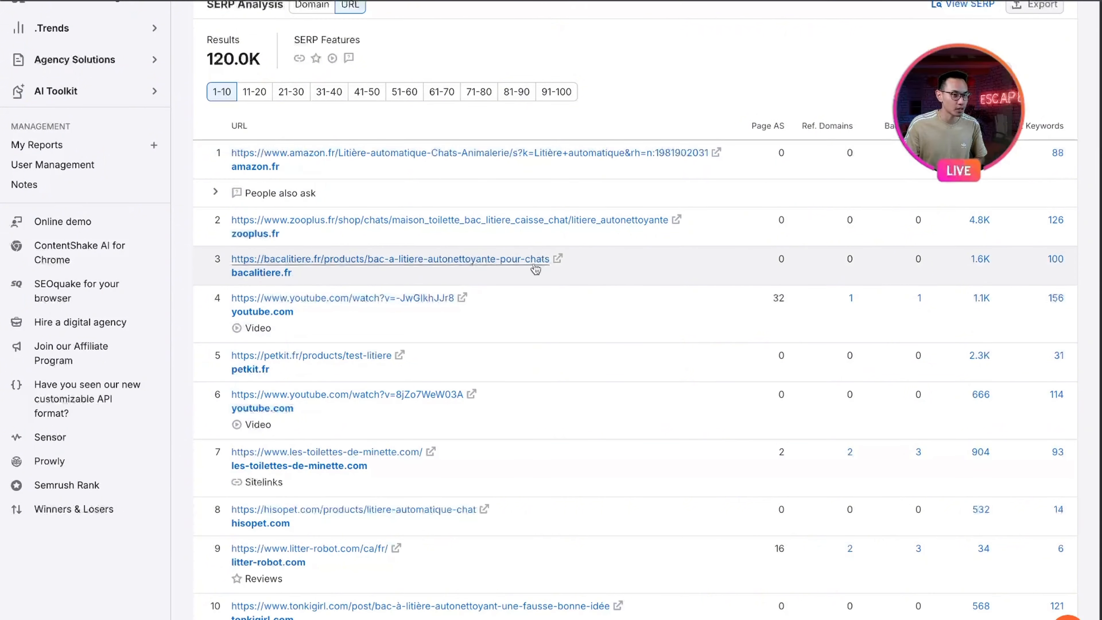
click(558, 259)
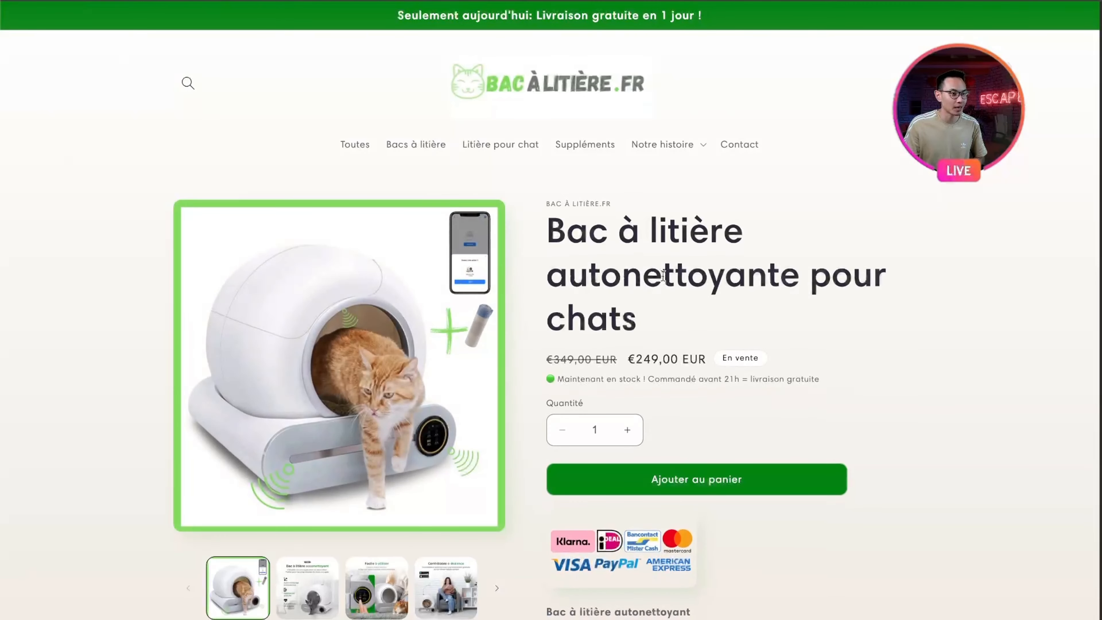
scroll(663, 275, down, 20)
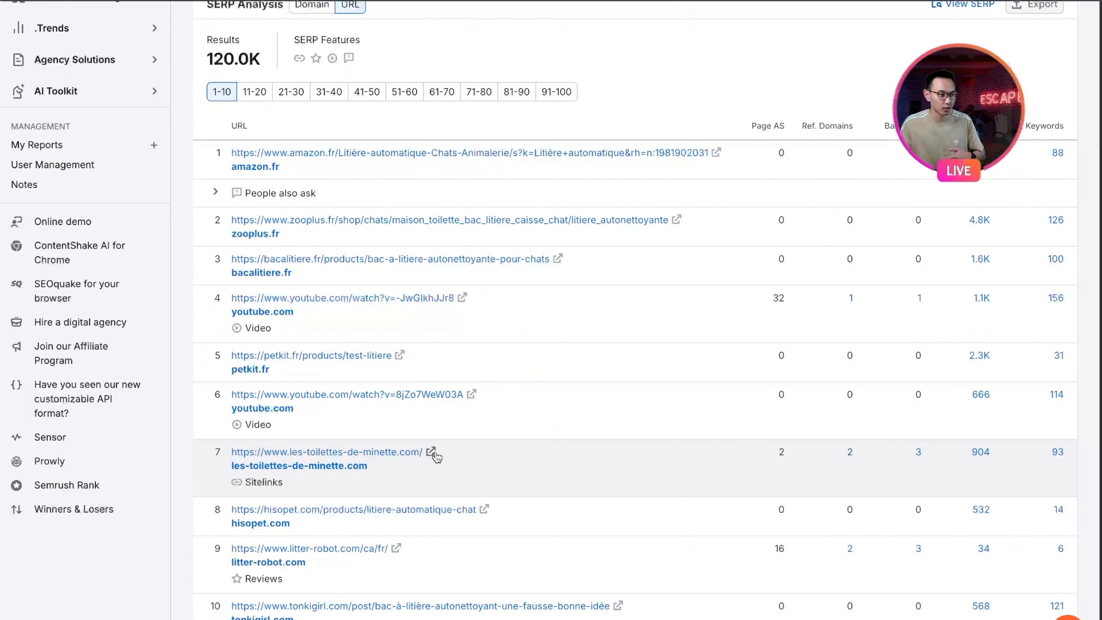
Review the ranking sites in the SERP Analysis and the keyword metrics, and return to Kalodata's cat product results
scroll(438, 469, up, 1)
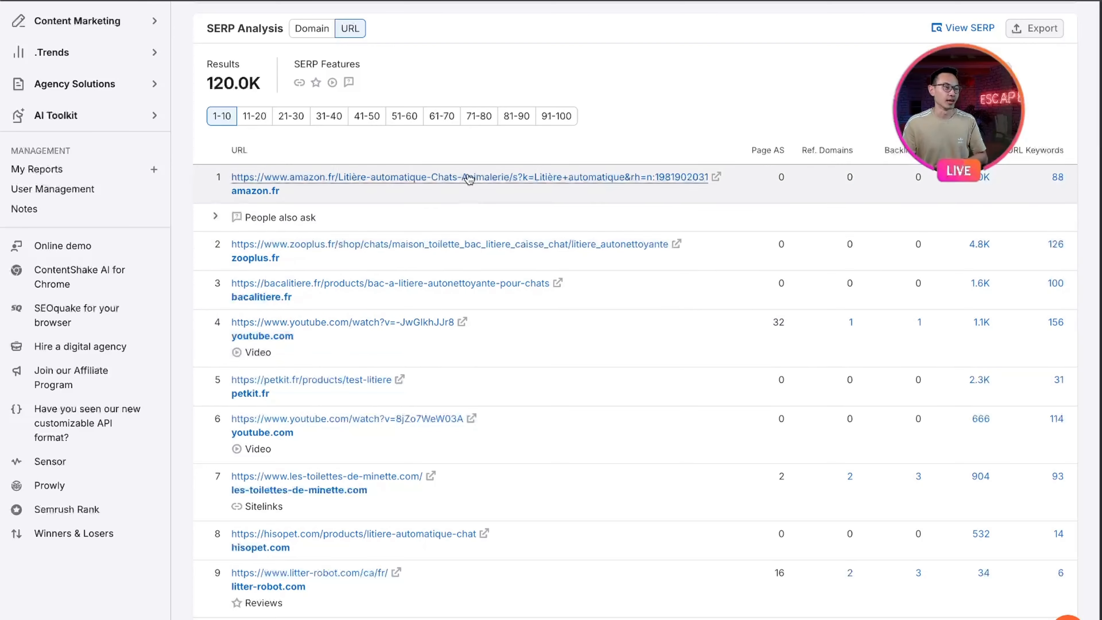
scroll(540, 255, up, 15)
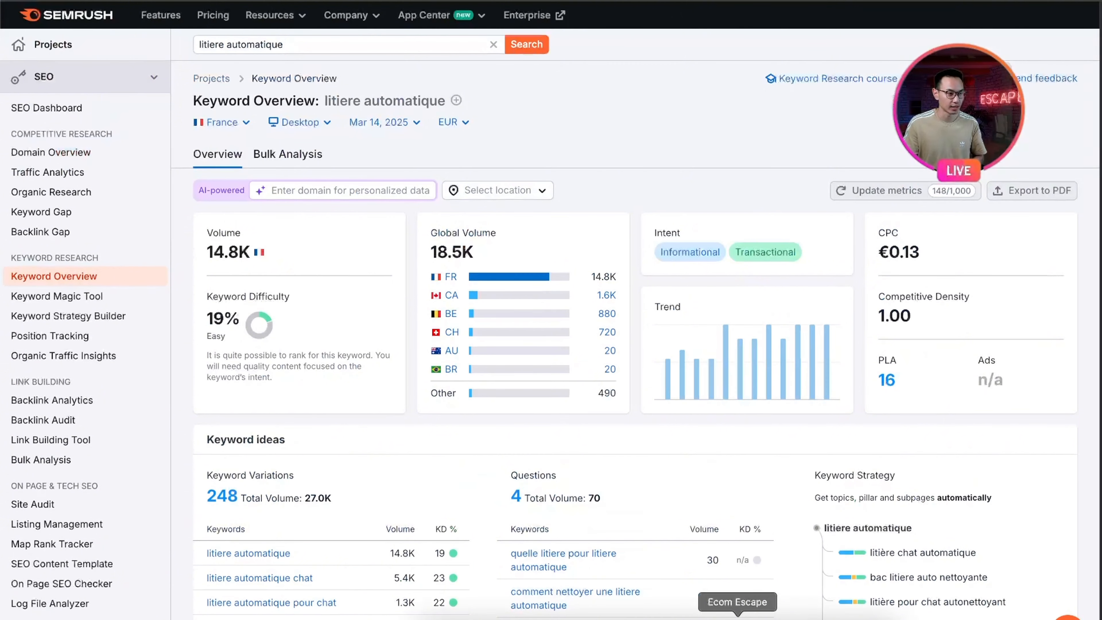
click(737, 617)
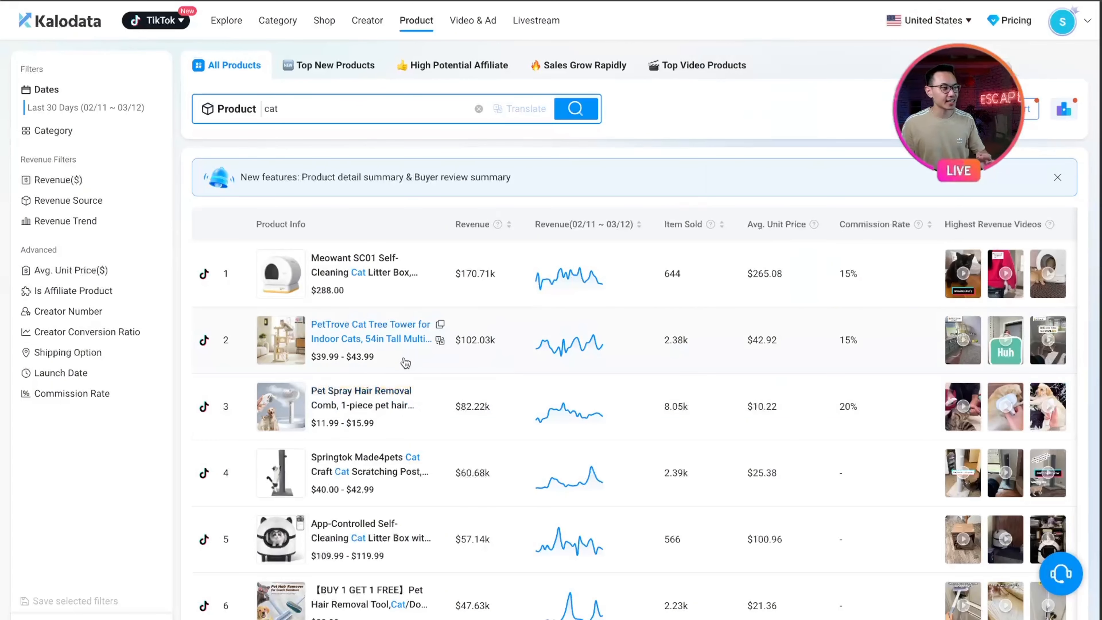
Browse the first two pages of Kalodata's cat products and open the Gift for Cat Water Fountain Stainless Steel product
scroll(405, 363, down, 7)
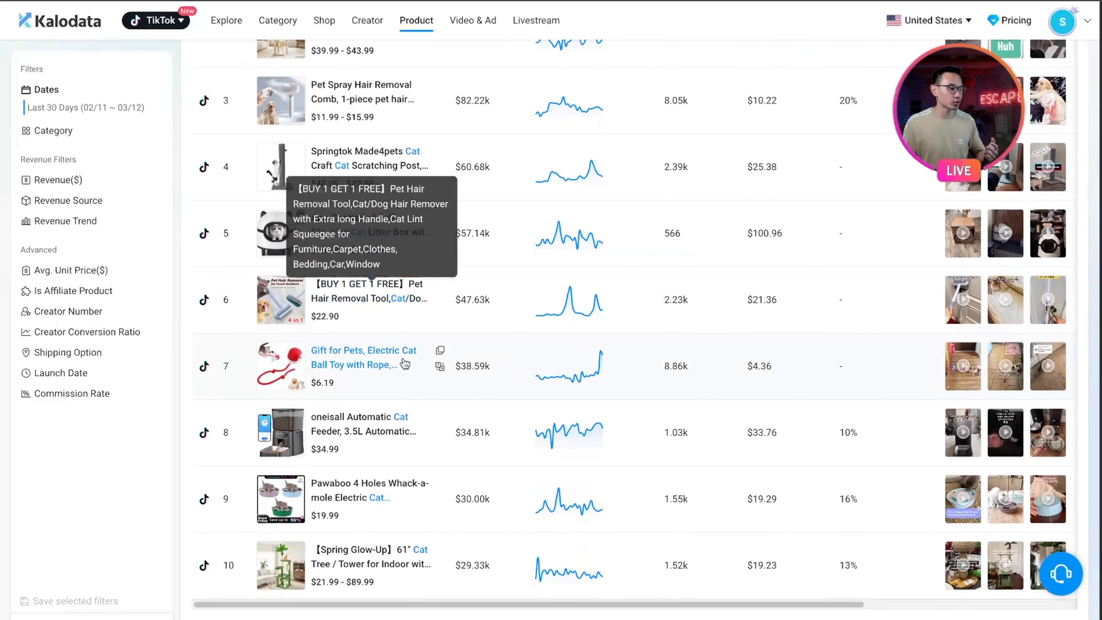
scroll(434, 390, down, 1)
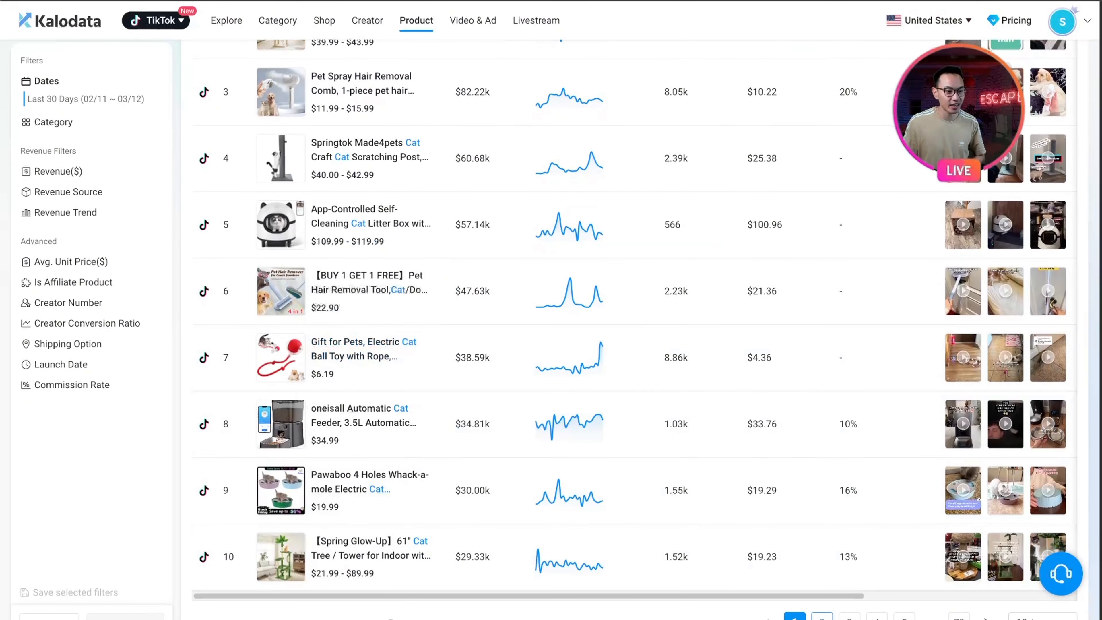
click(822, 616)
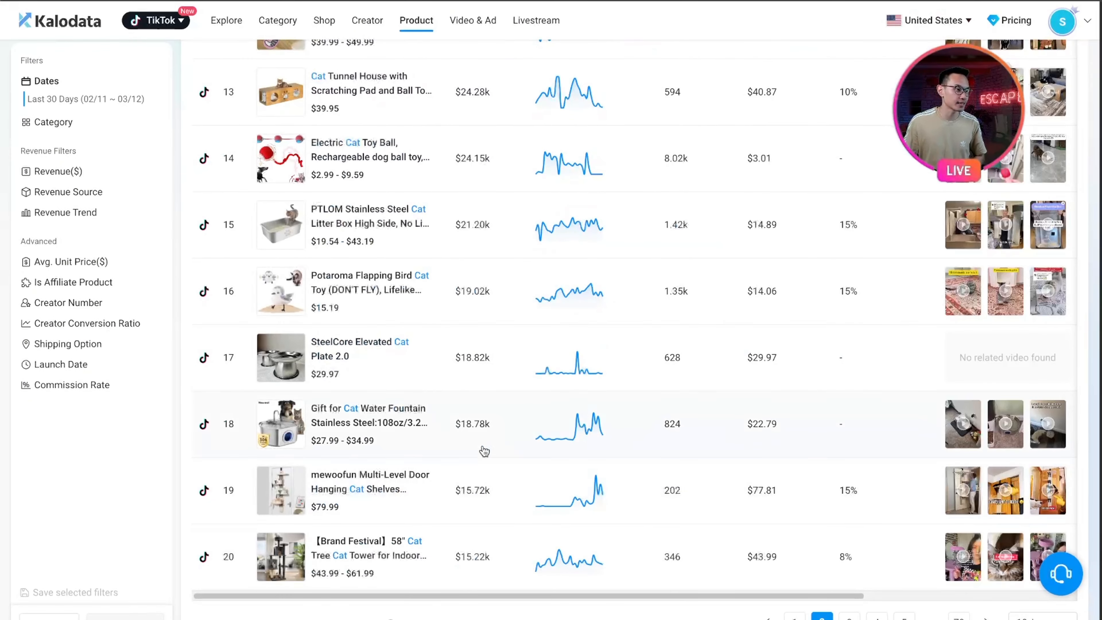
scroll(453, 440, down, 6)
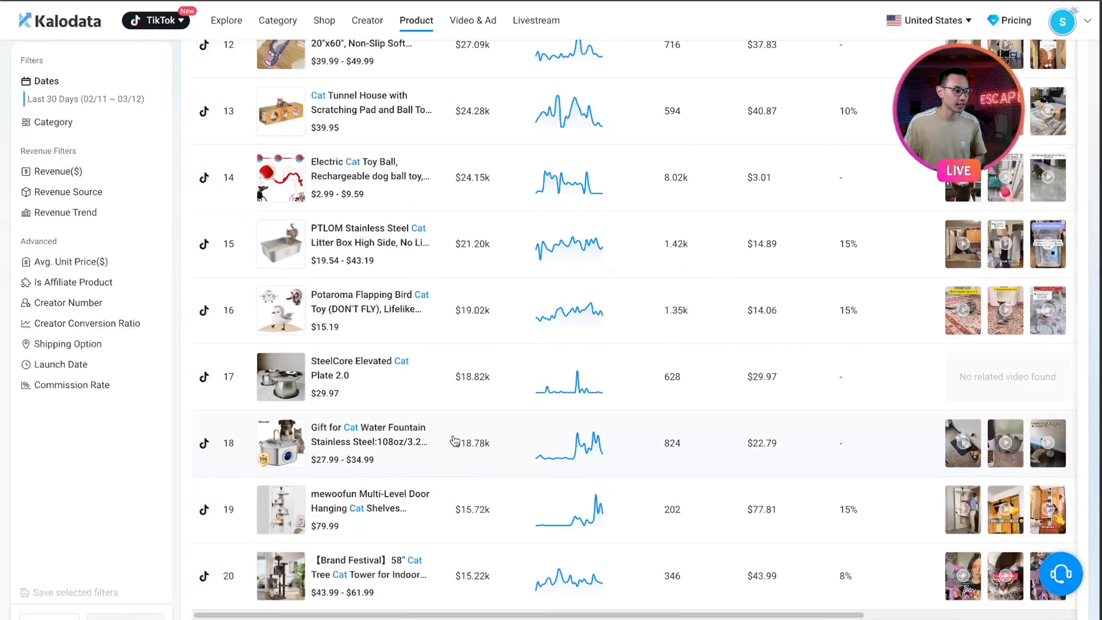
mouse_move(288, 454)
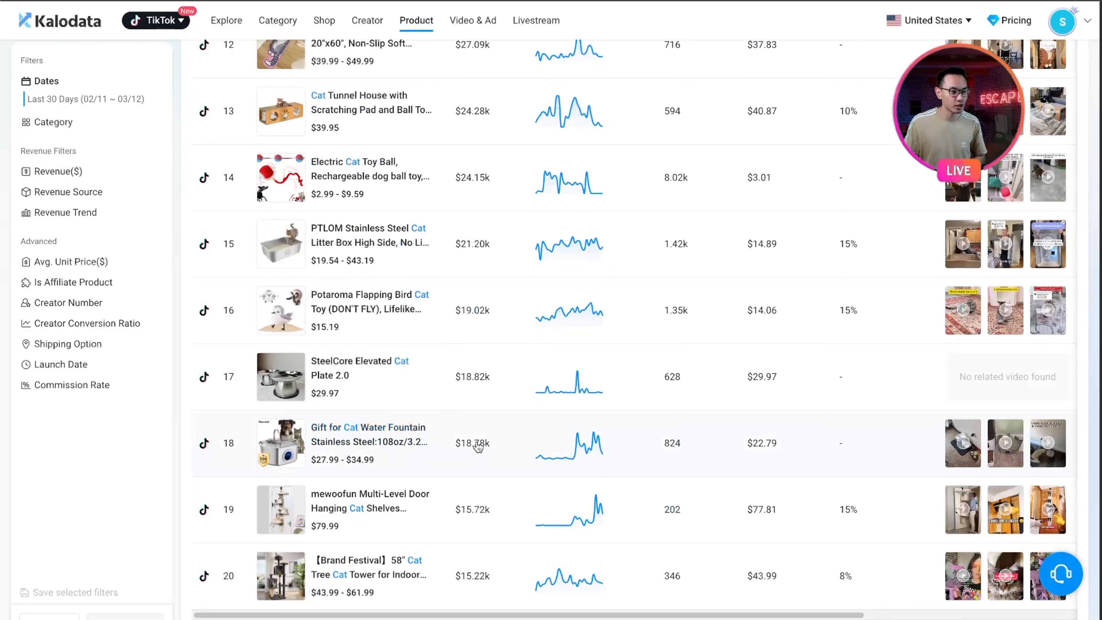
click(390, 439)
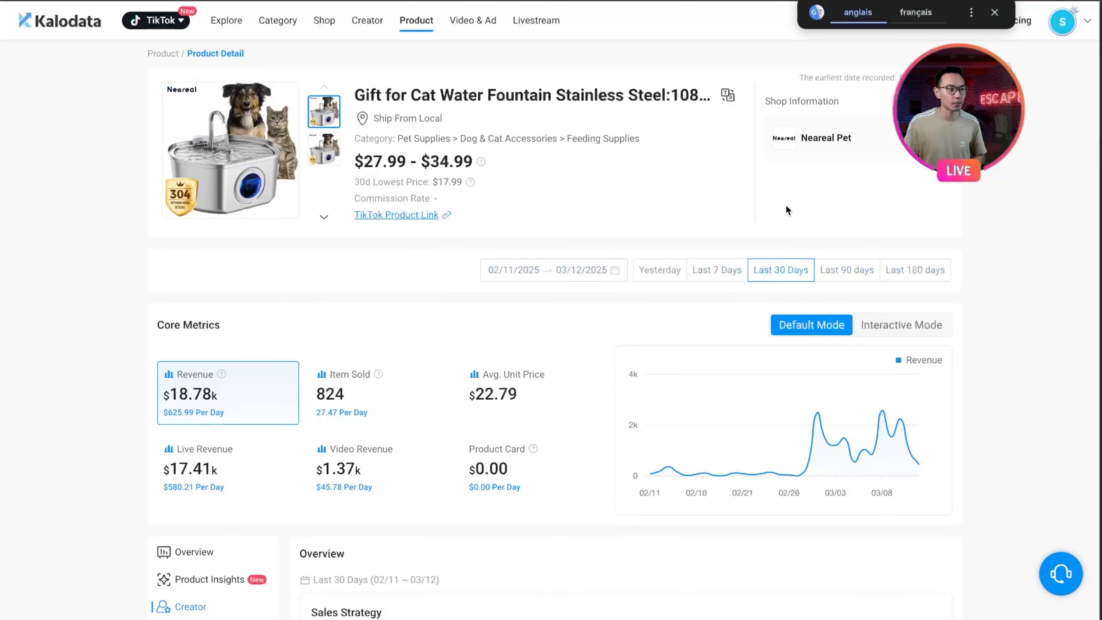
Examine the water fountain's revenue over the last 90 and 180 days, its video and live sections, and its enlarged product photo
click(842, 280)
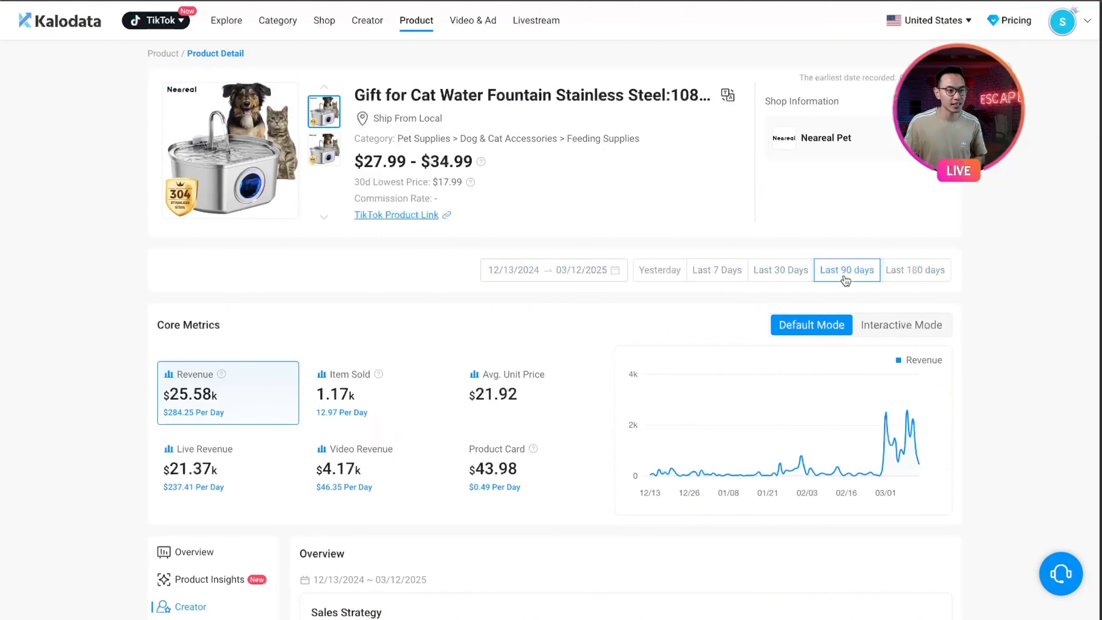
click(920, 281)
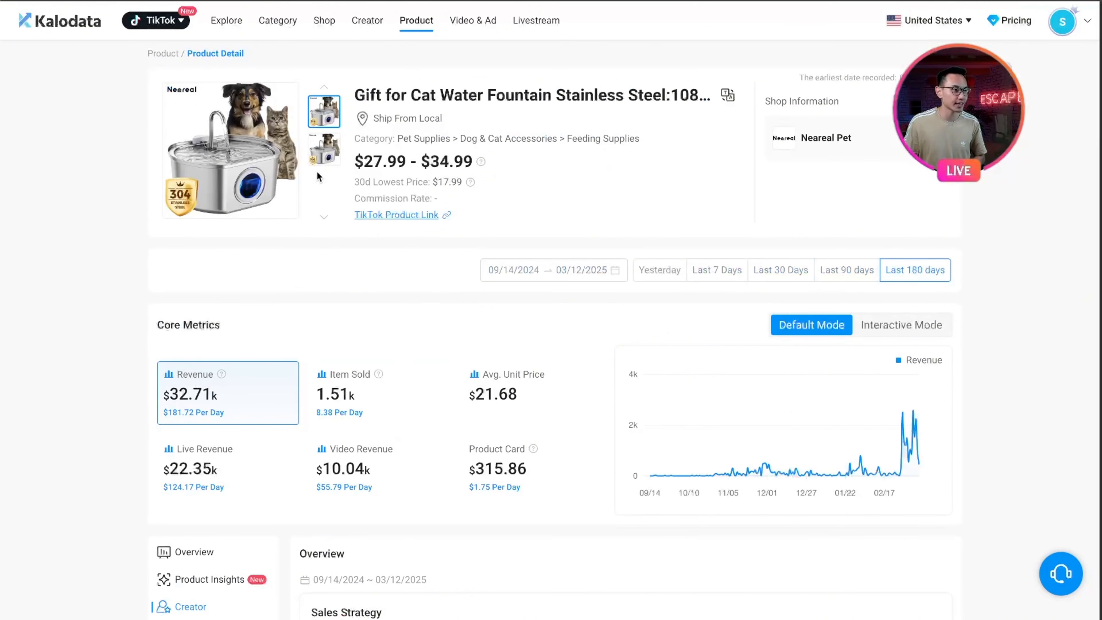
scroll(474, 328, down, 15)
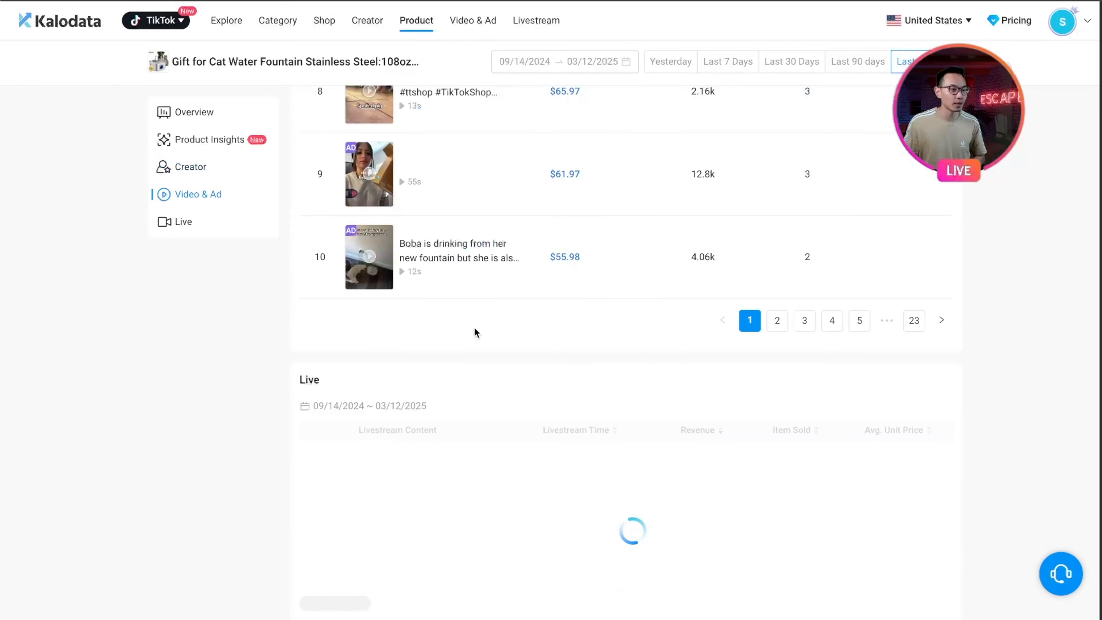
scroll(476, 332, up, 2)
mouse_move(379, 478)
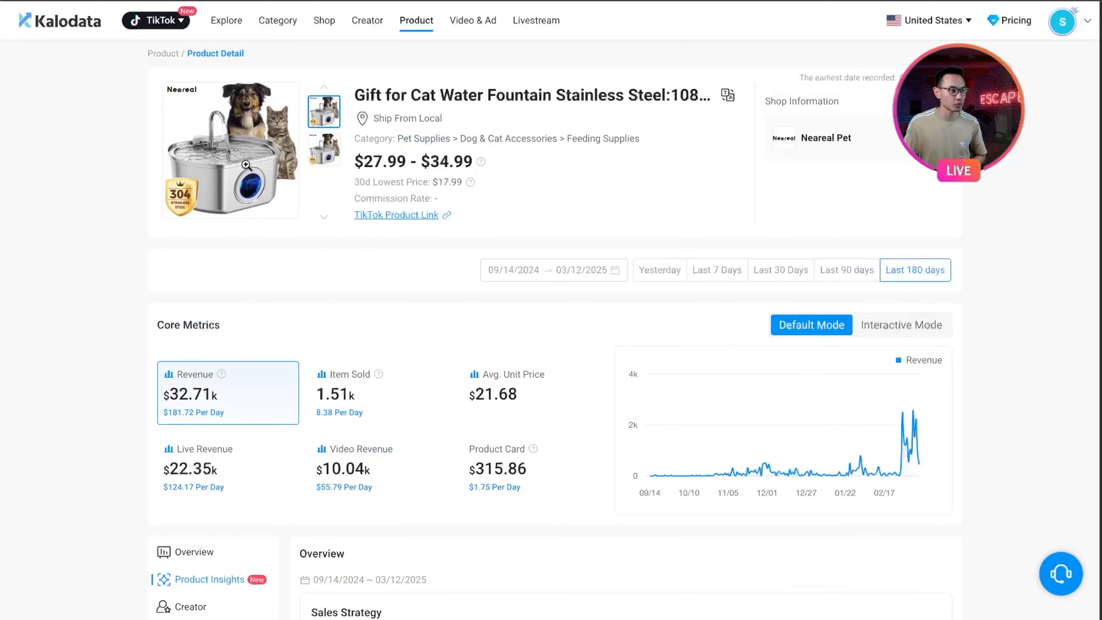
click(245, 165)
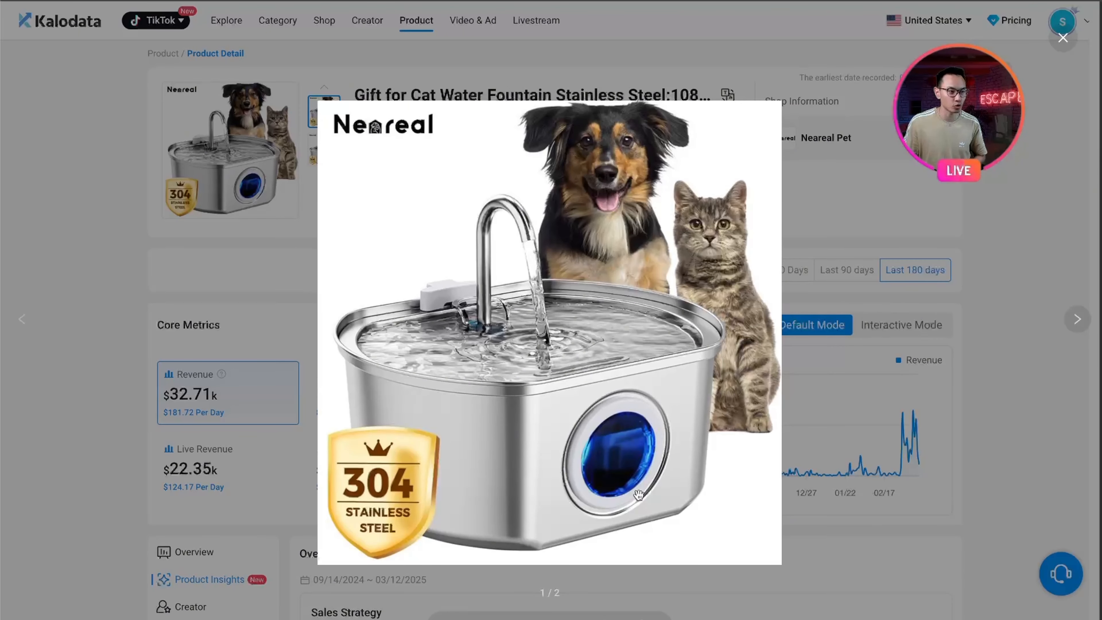
Switch to the Google results for the fountain's title and open the Mon Amour Mon Chat and Chatmouillé listings
click(530, 99)
triple_click(530, 98)
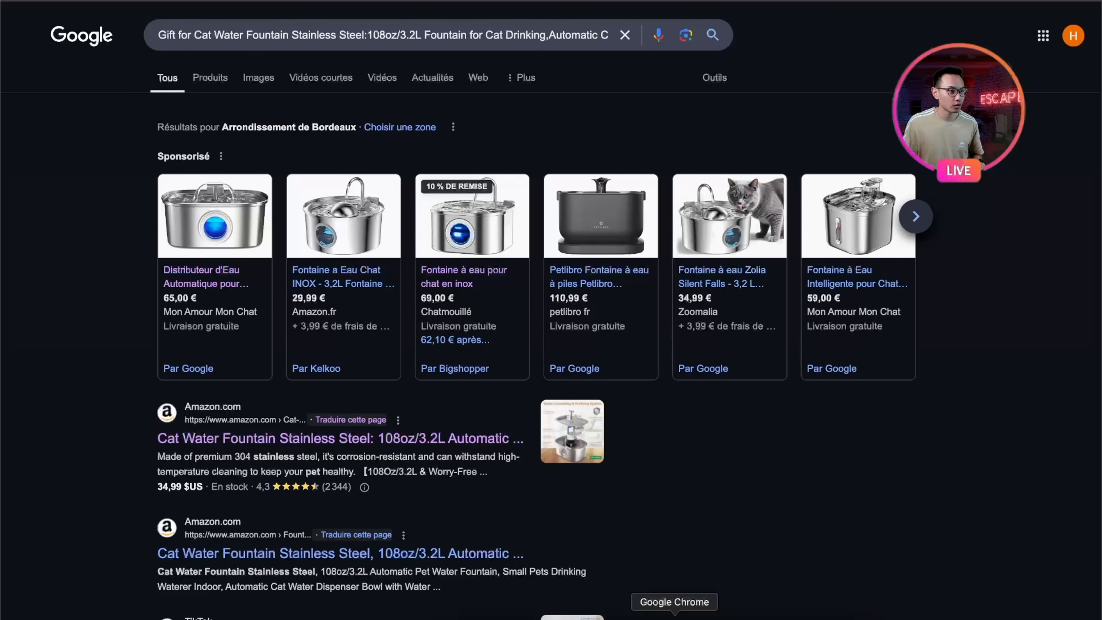
double_click(301, 34)
triple_click(302, 35)
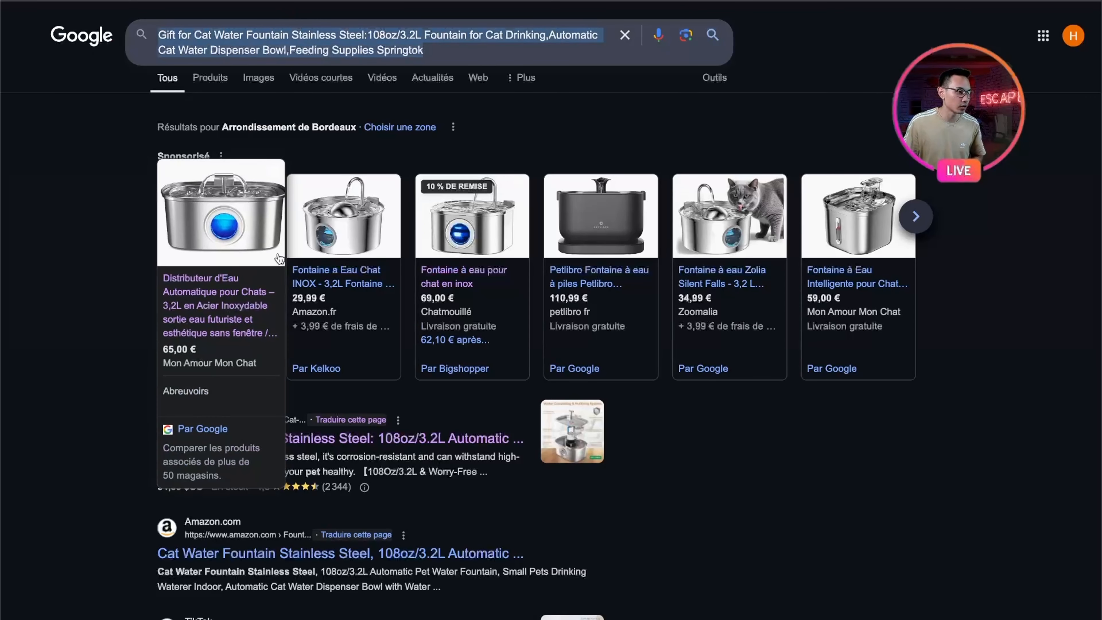
click(200, 303)
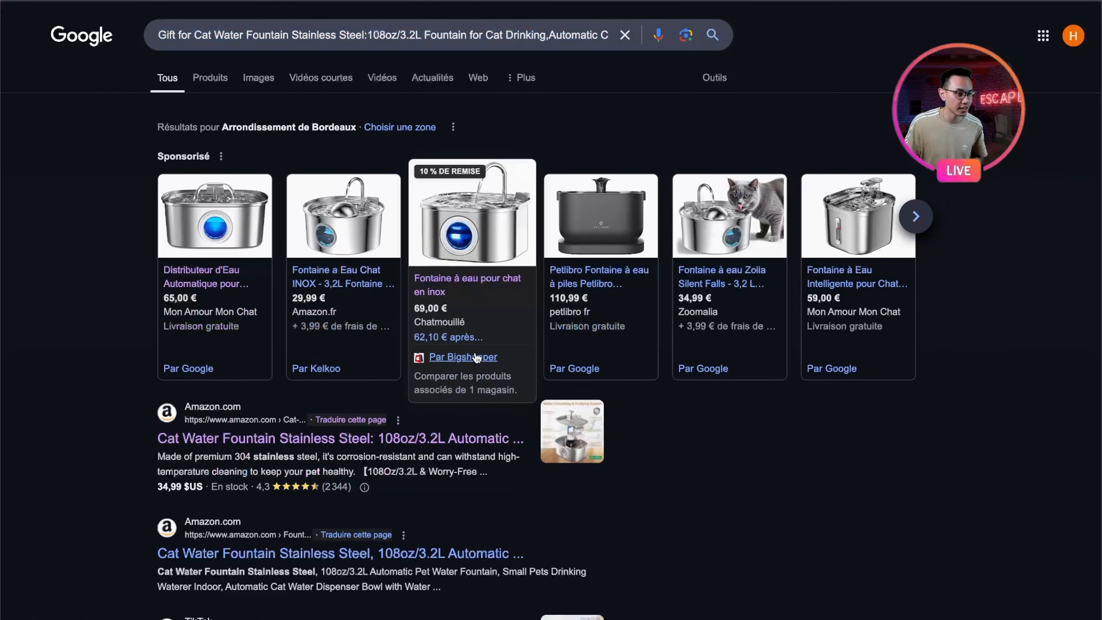
click(448, 288)
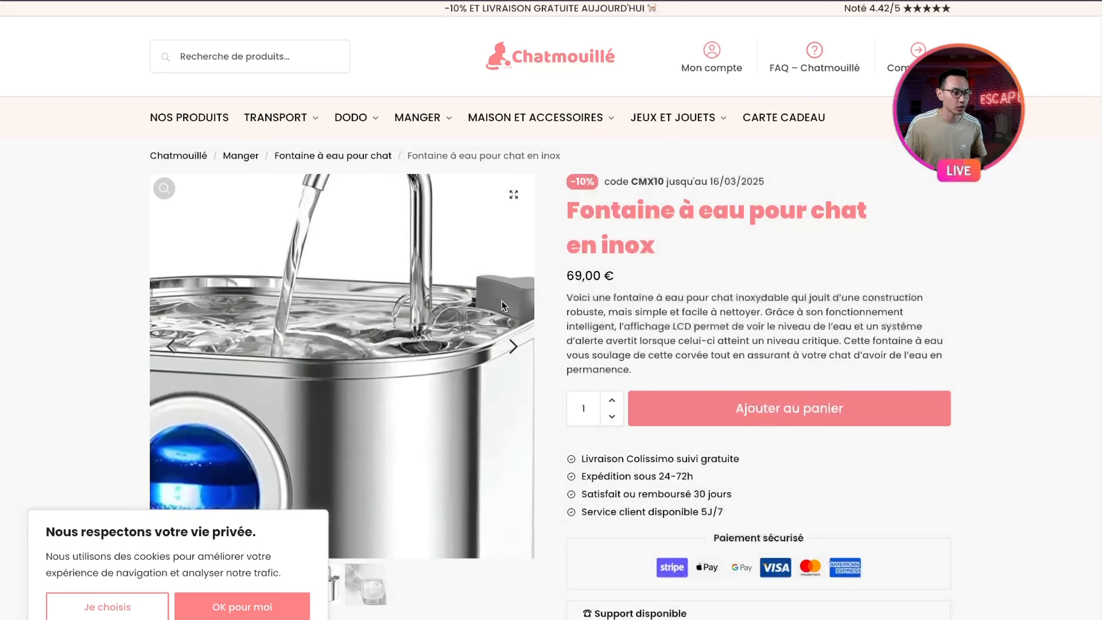
Search suppliers by the fountain's image to compare prices, and check the Chatmouillé store's traffic in Trendtrack
click(208, 190)
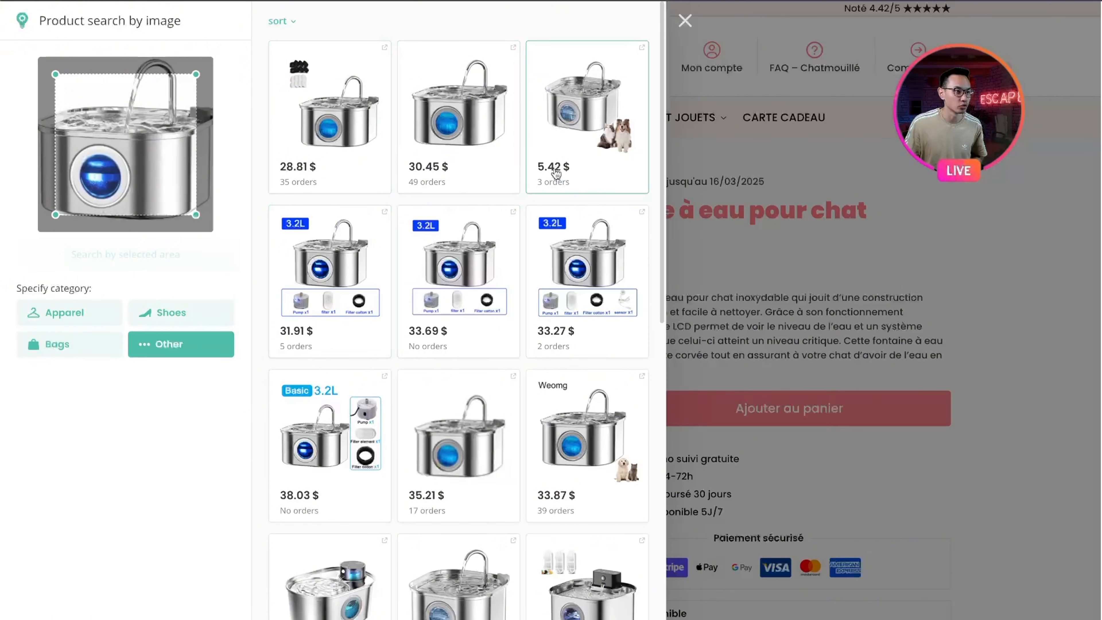
click(770, 228)
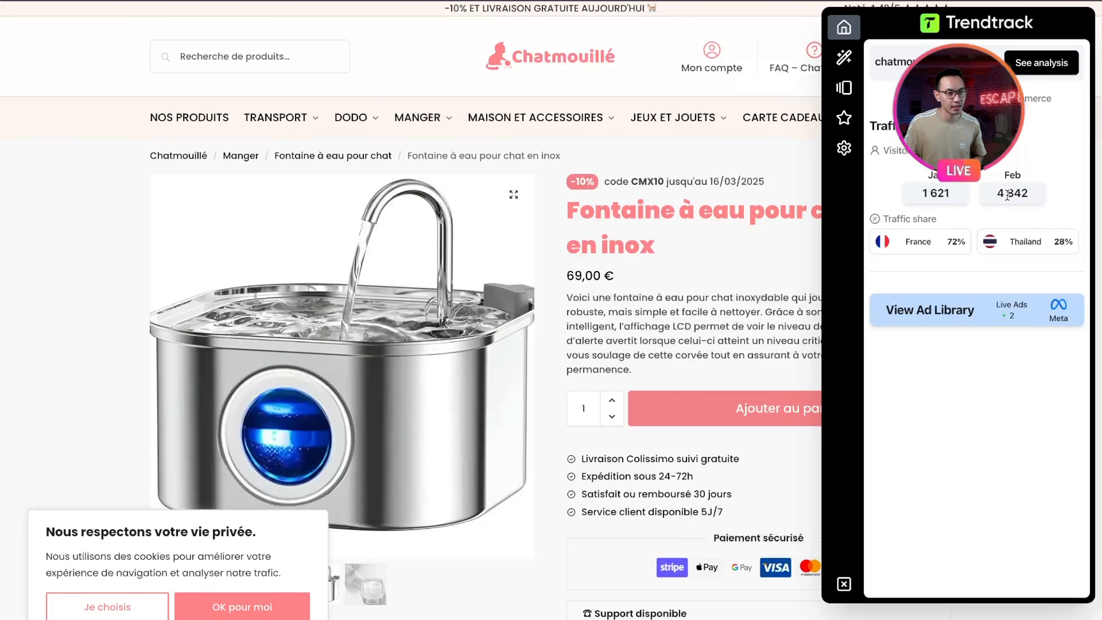
click(1033, 197)
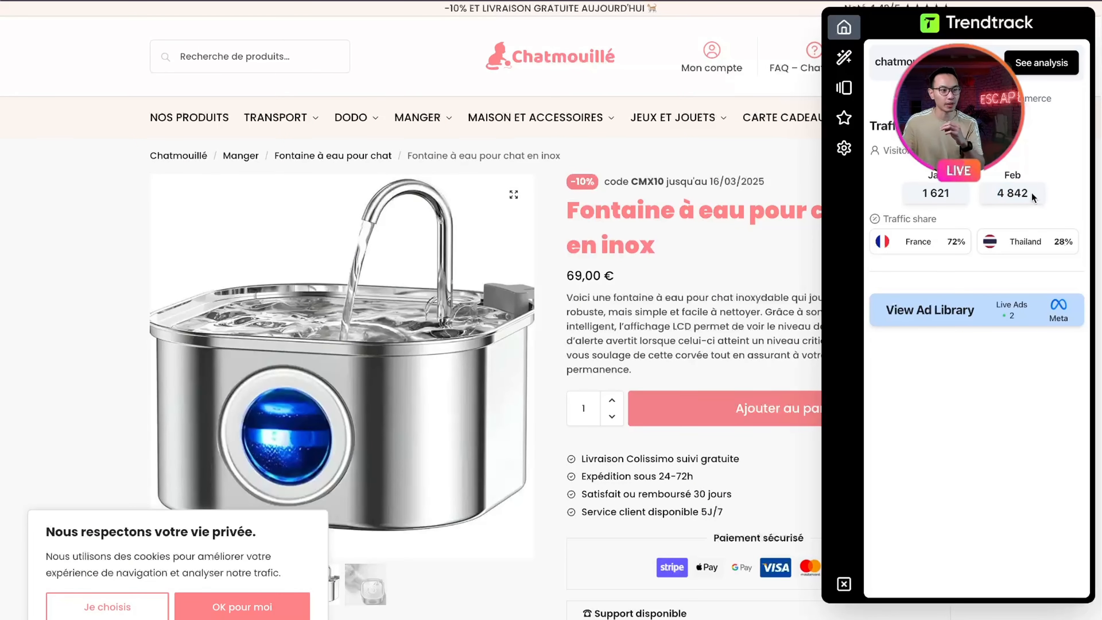
click(763, 225)
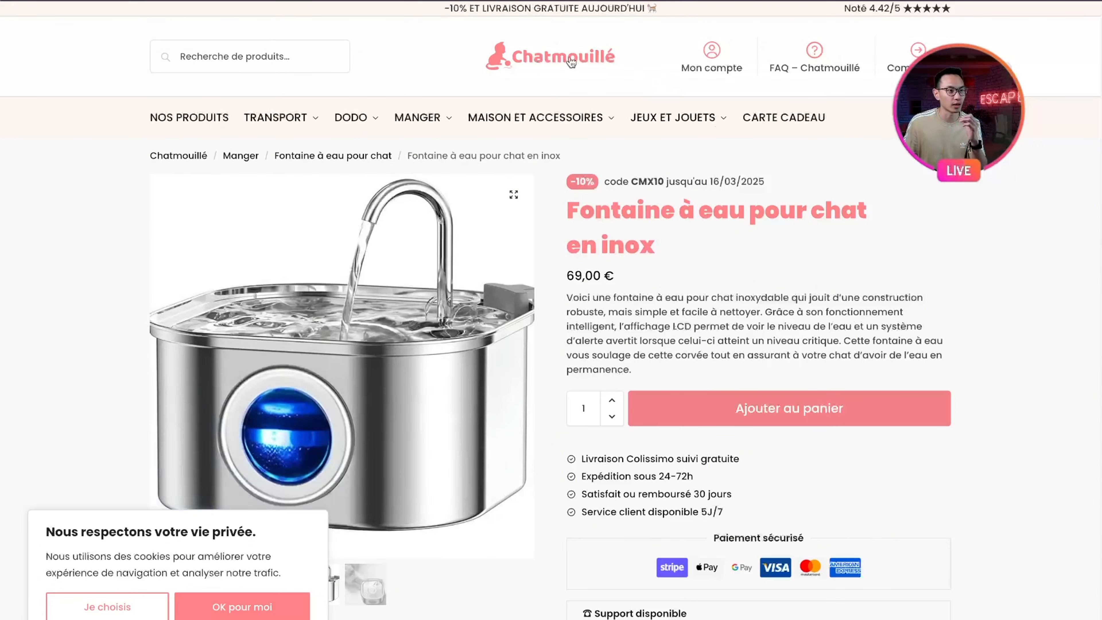
Open the Chatmouillé home page and look through its content sections
click(557, 62)
scroll(644, 329, down, 15)
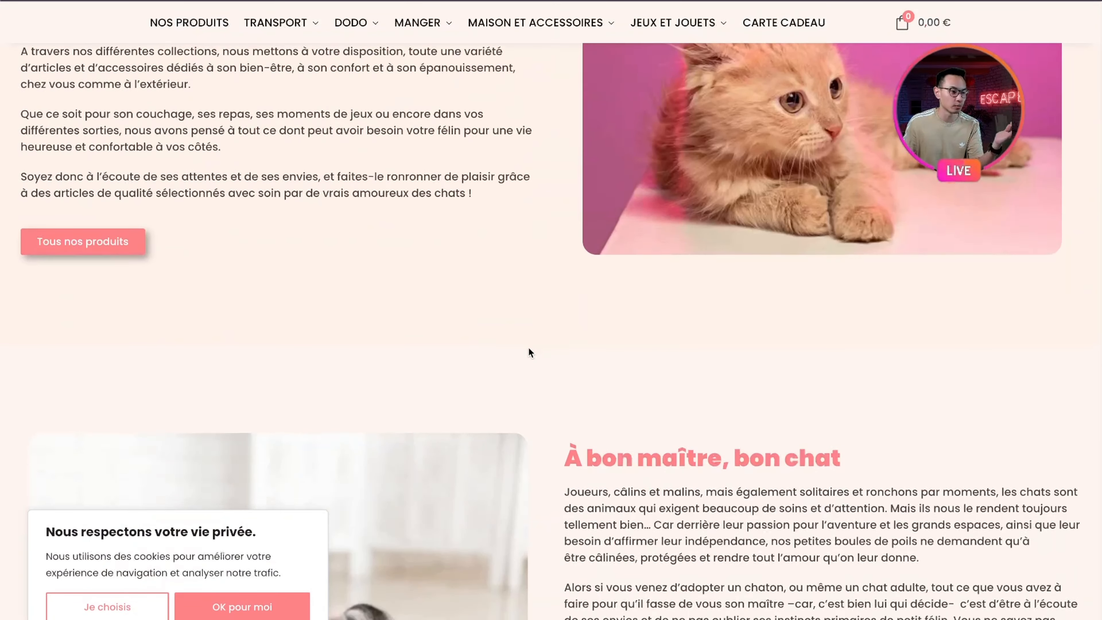
scroll(561, 364, down, 5)
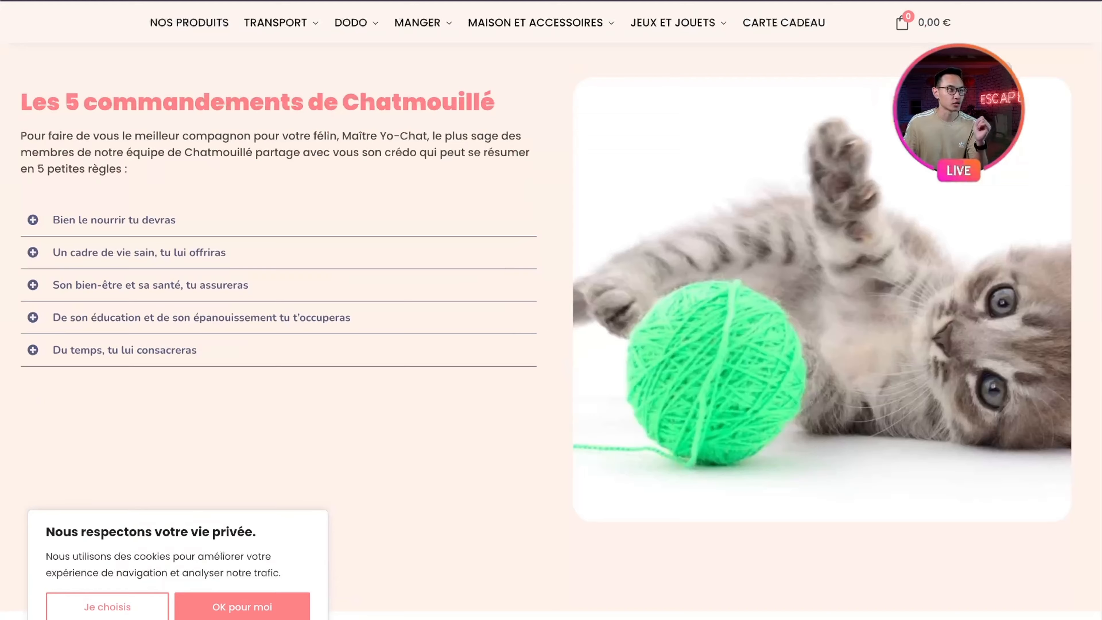
Look through the Mon Amour Mon Chat fountain product page and the store's cat product categories
key(ctrl+Tab)
scroll(468, 236, down, 10)
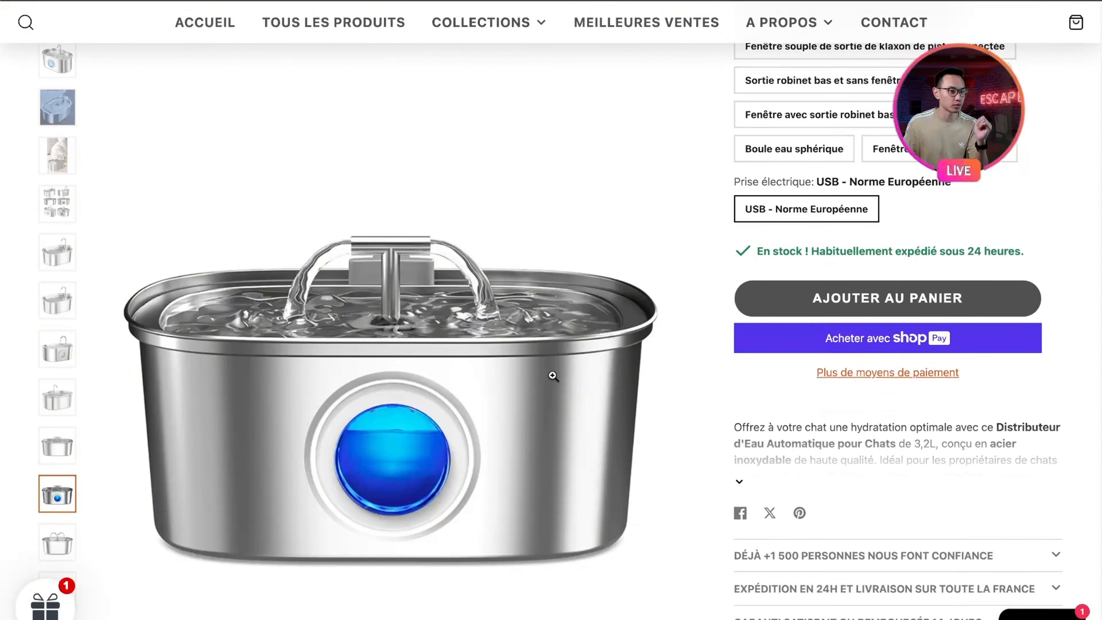
scroll(572, 365, up, 10)
key(ctrl+Tab)
scroll(561, 308, down, 10)
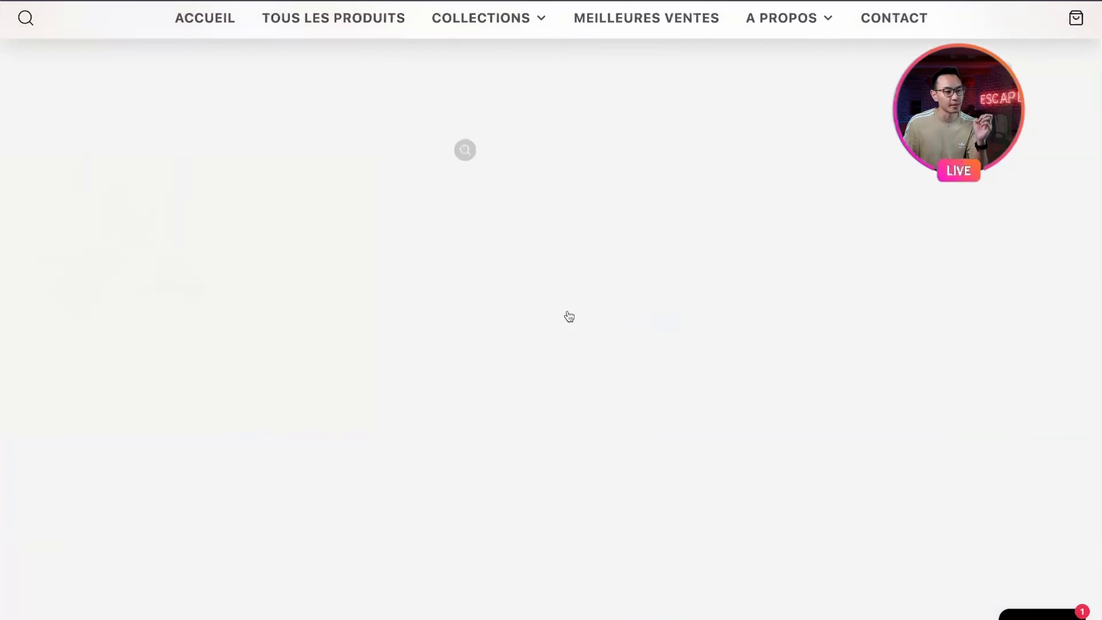
scroll(567, 310, up, 4)
scroll(607, 321, down, 8)
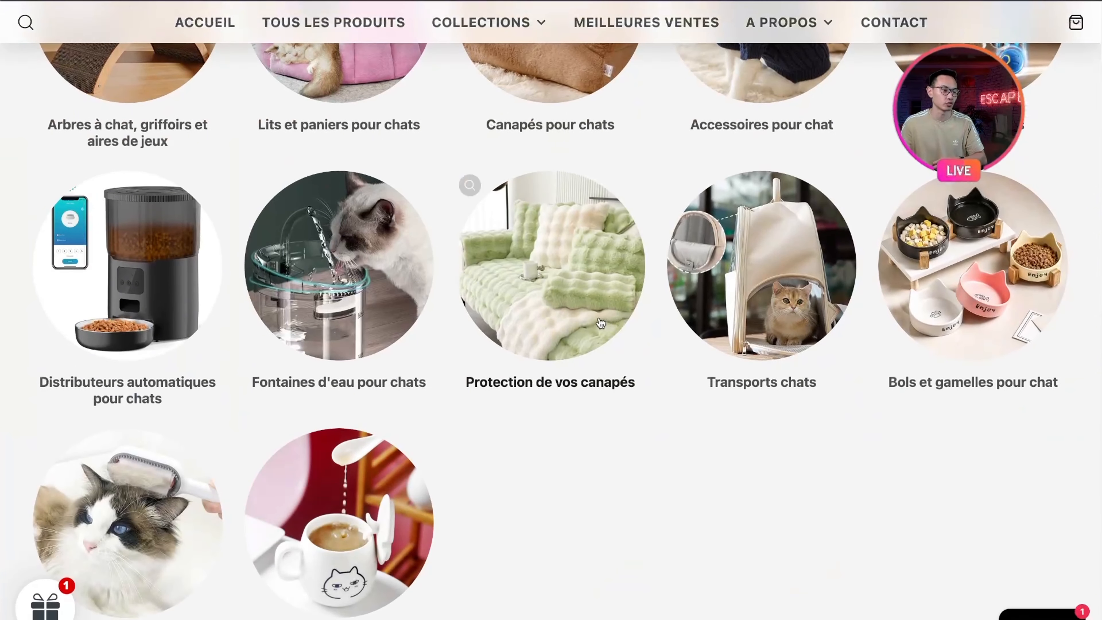
Return to Kalodata, search its products for "corset", and examine the top corset results
key(ctrl+Tab)
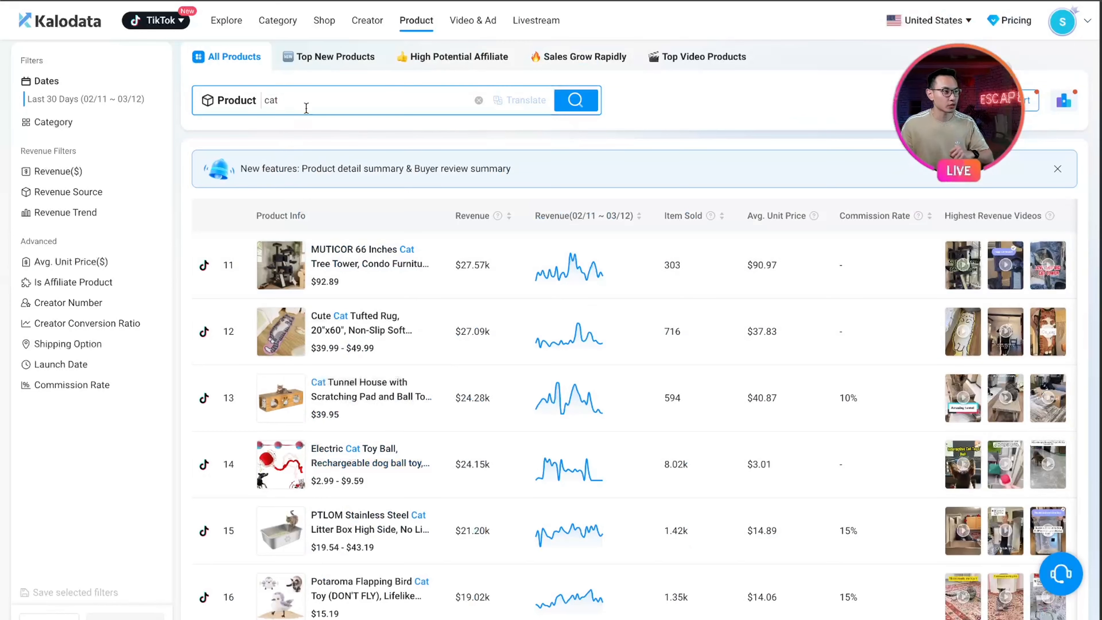
double_click(307, 108)
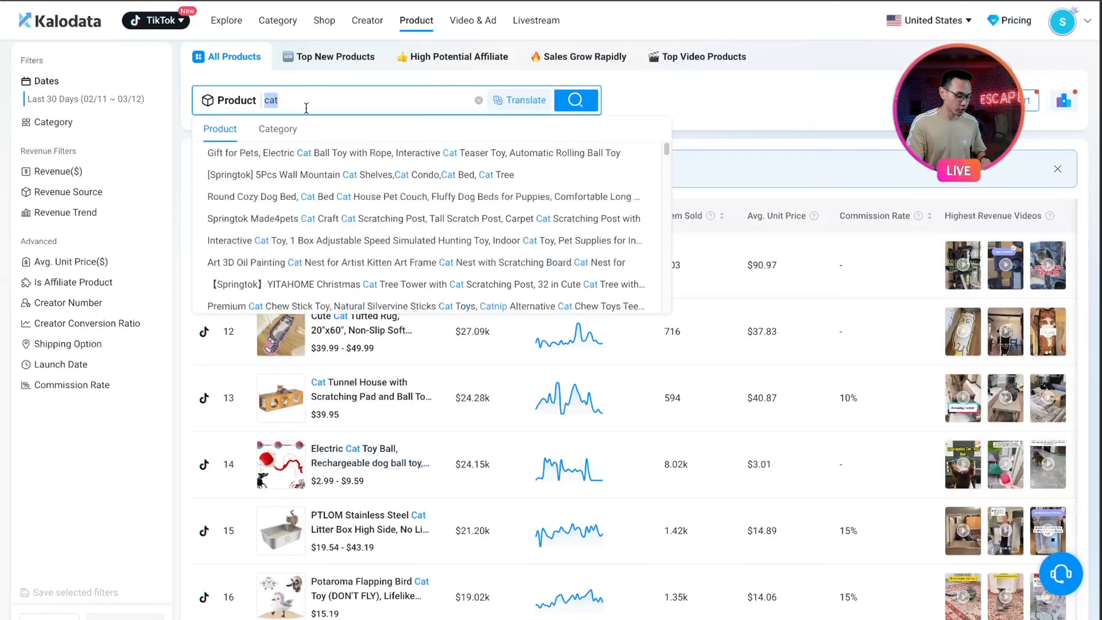
text(corset)
key(Return)
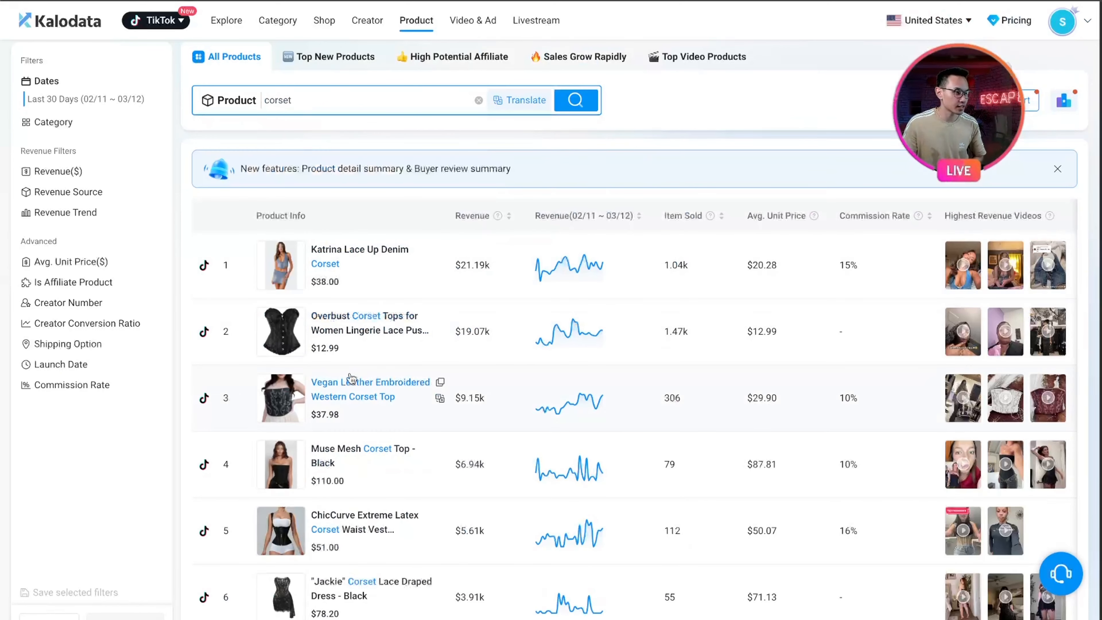
mouse_move(282, 331)
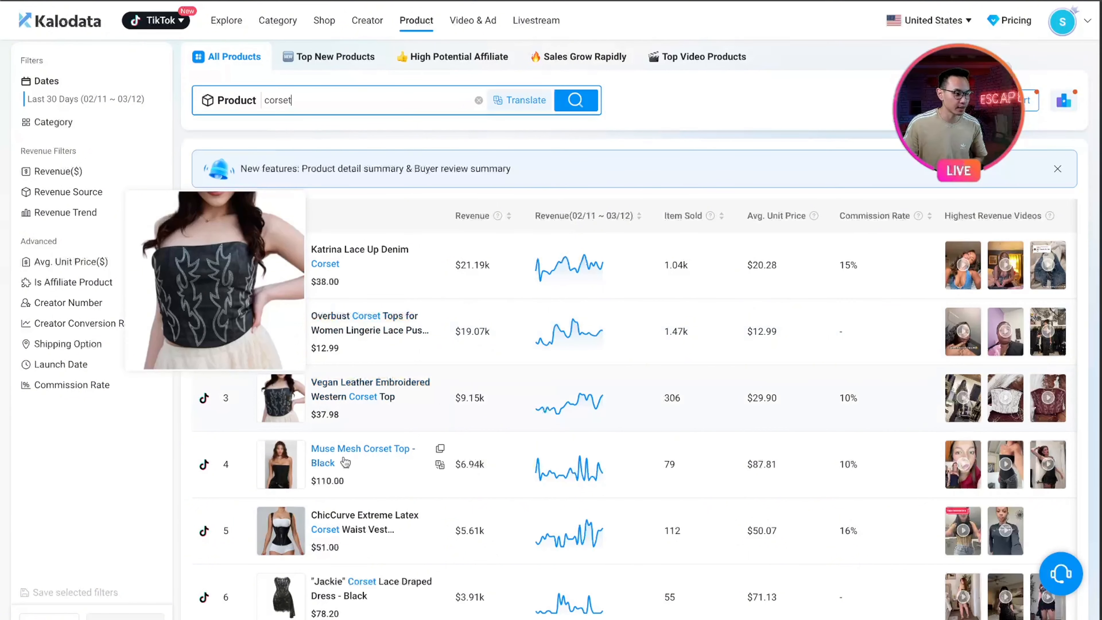
mouse_move(299, 535)
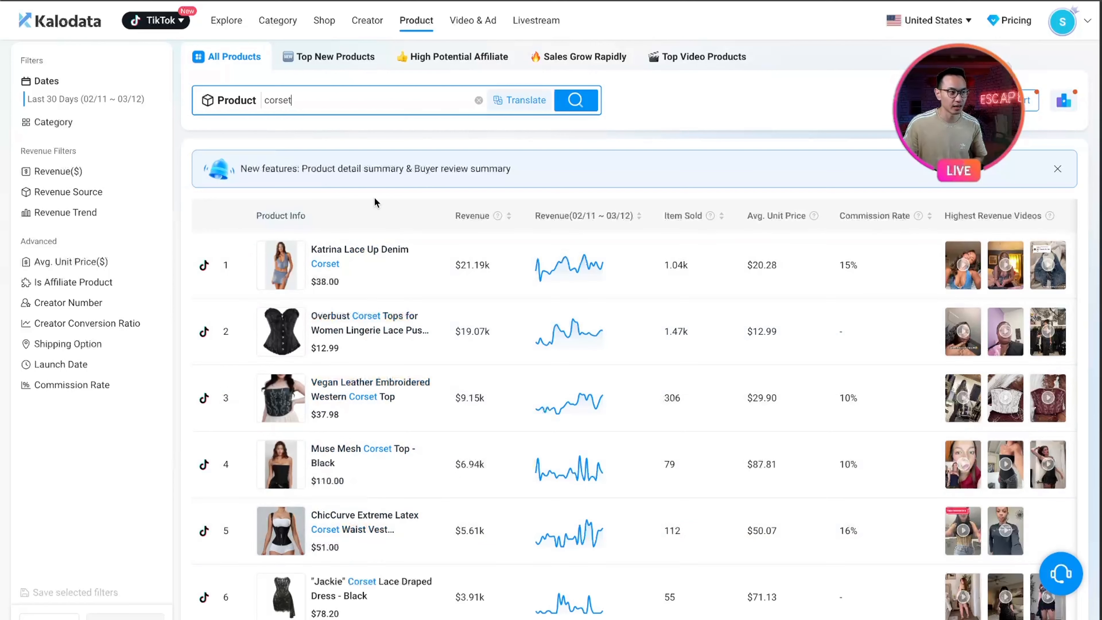
Search Kalodata's products for "satin" and examine the top results
double_click(337, 108)
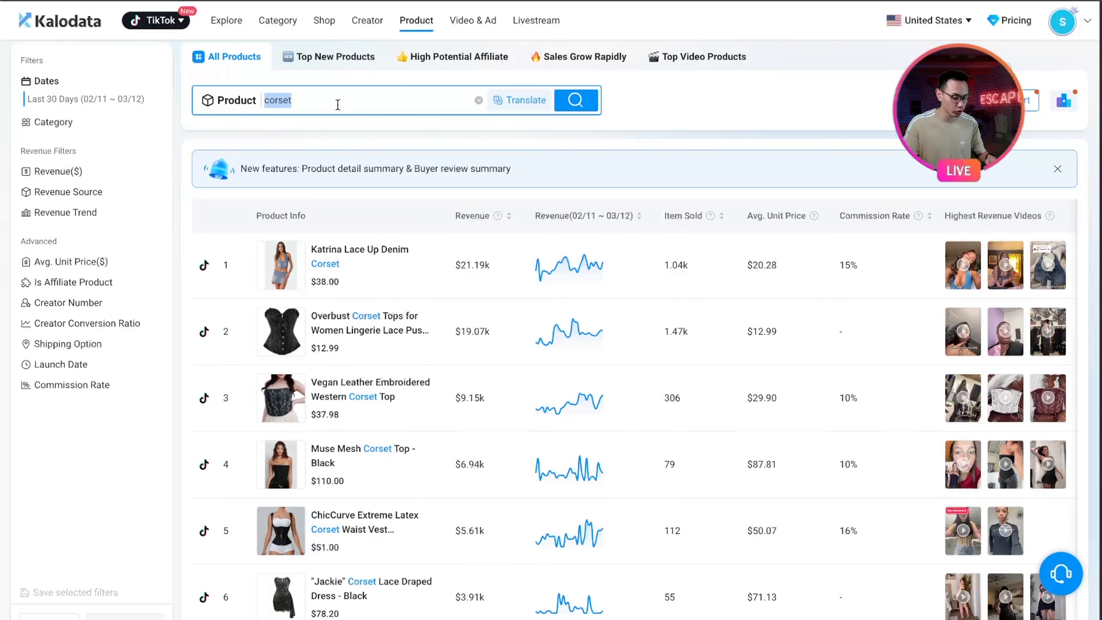
text(satin)
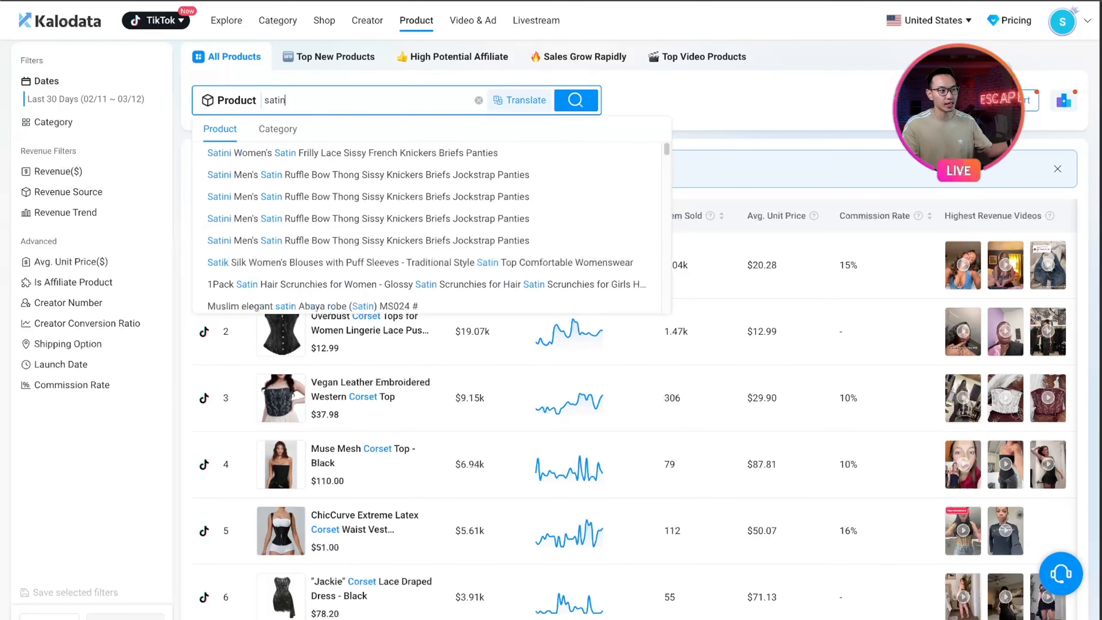
key(Return)
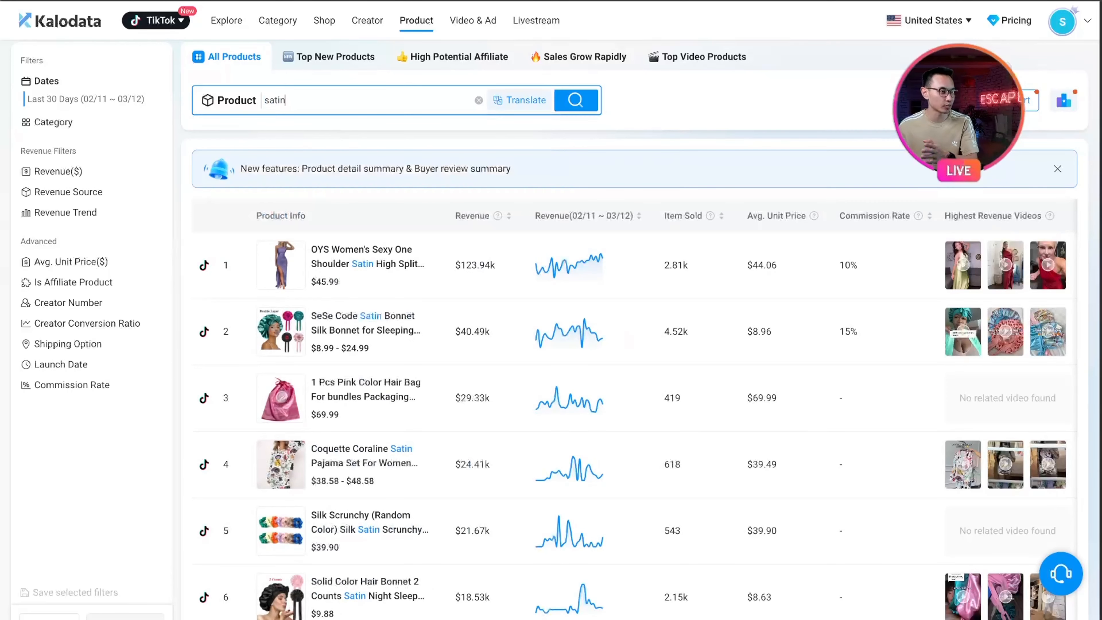
mouse_move(297, 285)
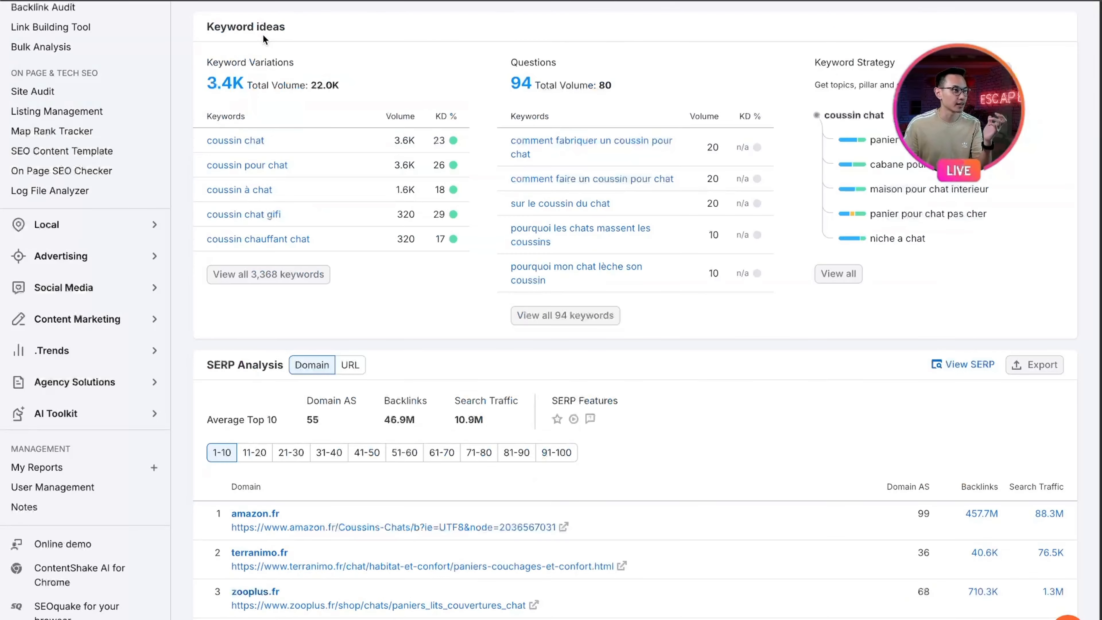
Look up the keyword "bonnet satin" in Semrush's Keyword Overview and examine its metrics and keyword variations
scroll(293, 83, up, 10)
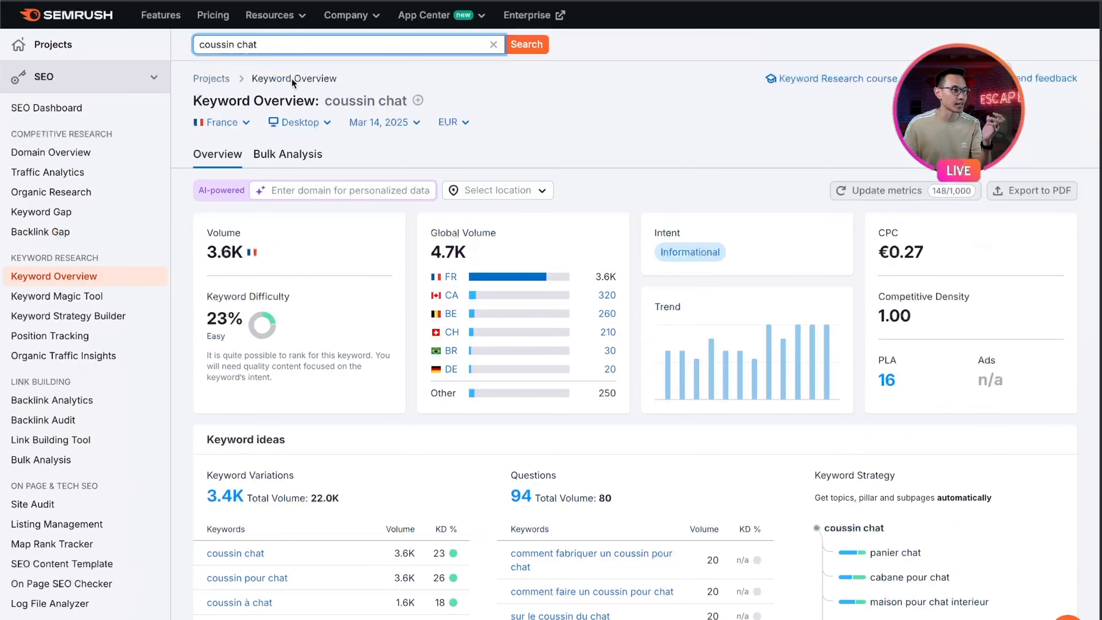
triple_click(228, 43)
text(bonnet )
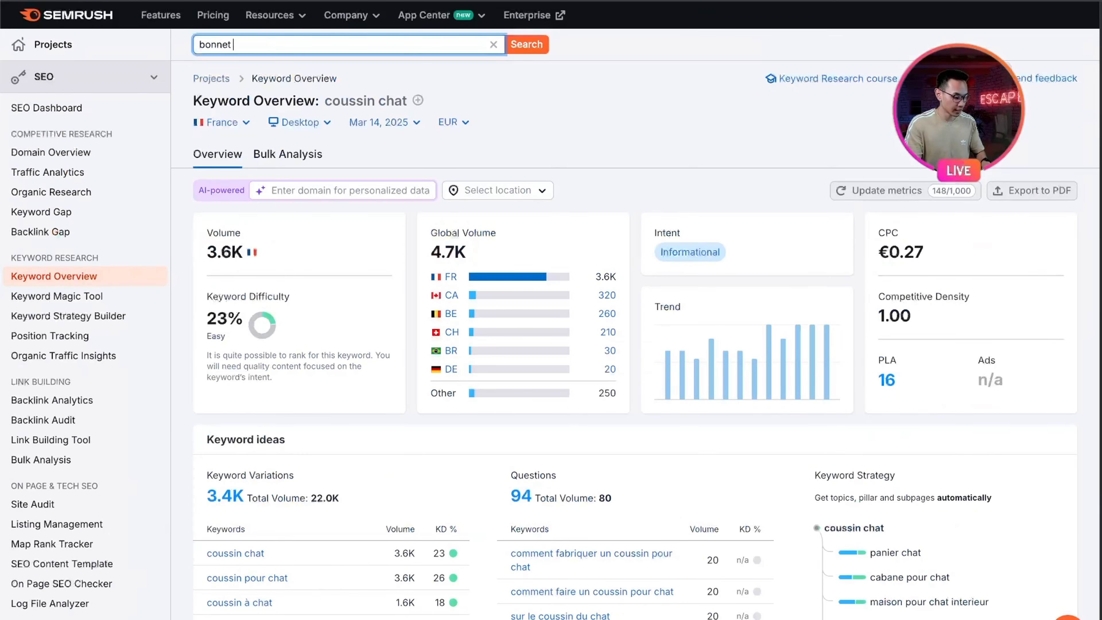
text(satin)
key(Return)
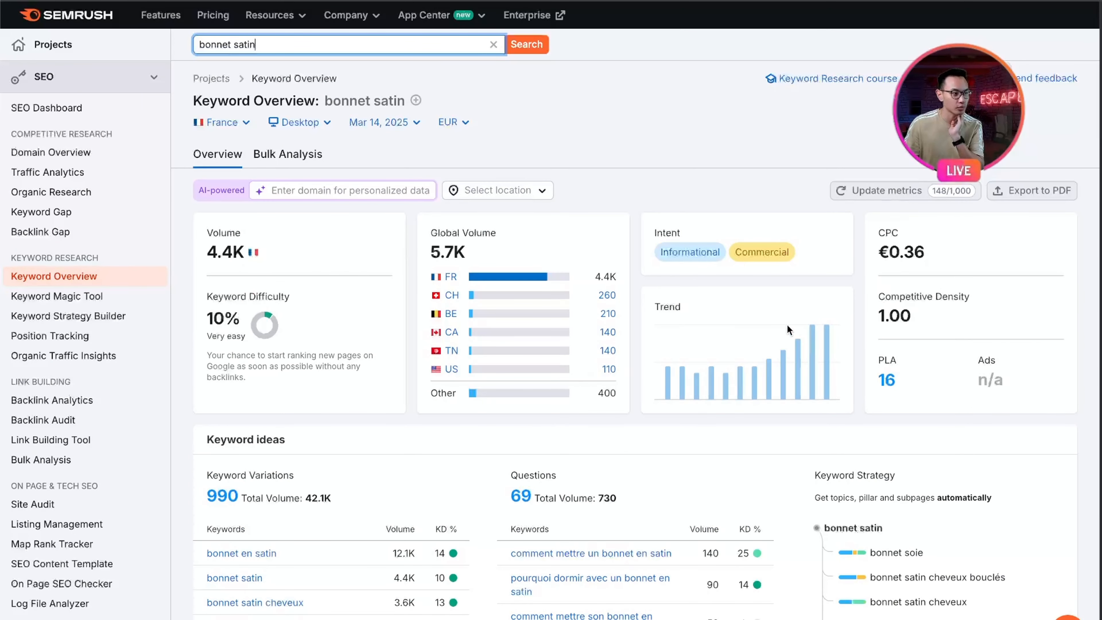
scroll(264, 272, down, 4)
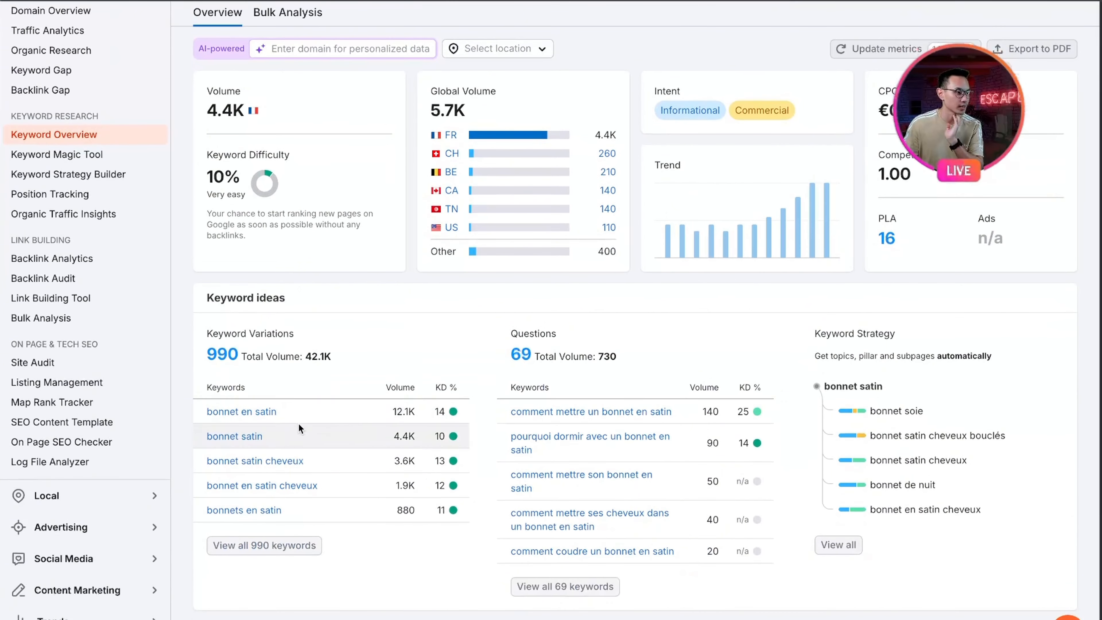
Open the overview of the "bonnet en satin" variation and examine the competitor domains in its SERP Analysis
click(270, 403)
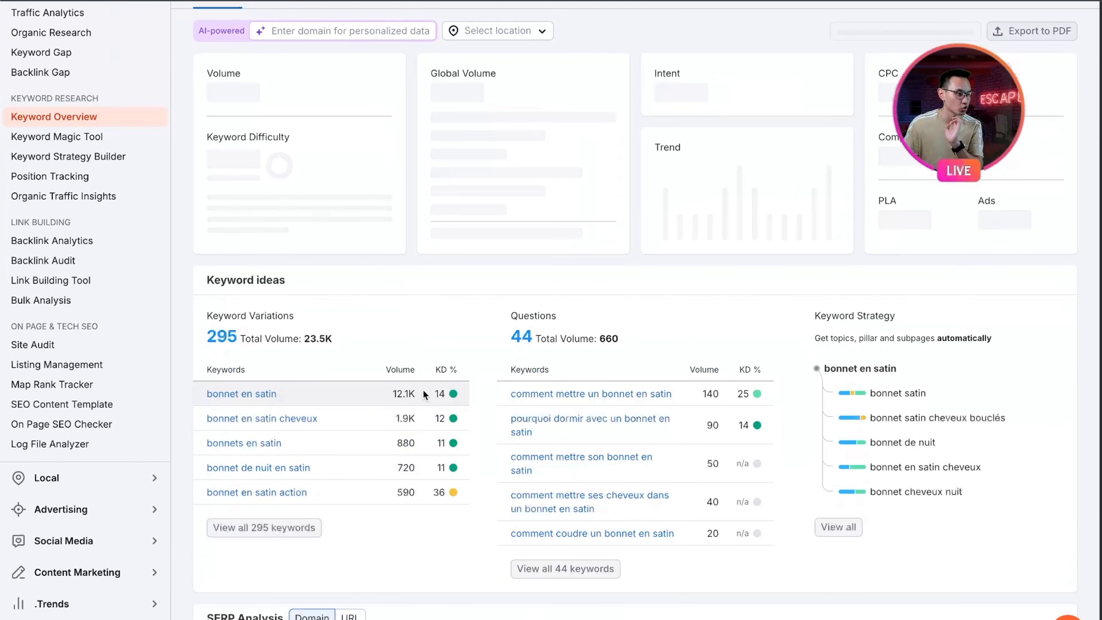
scroll(524, 367, down, 10)
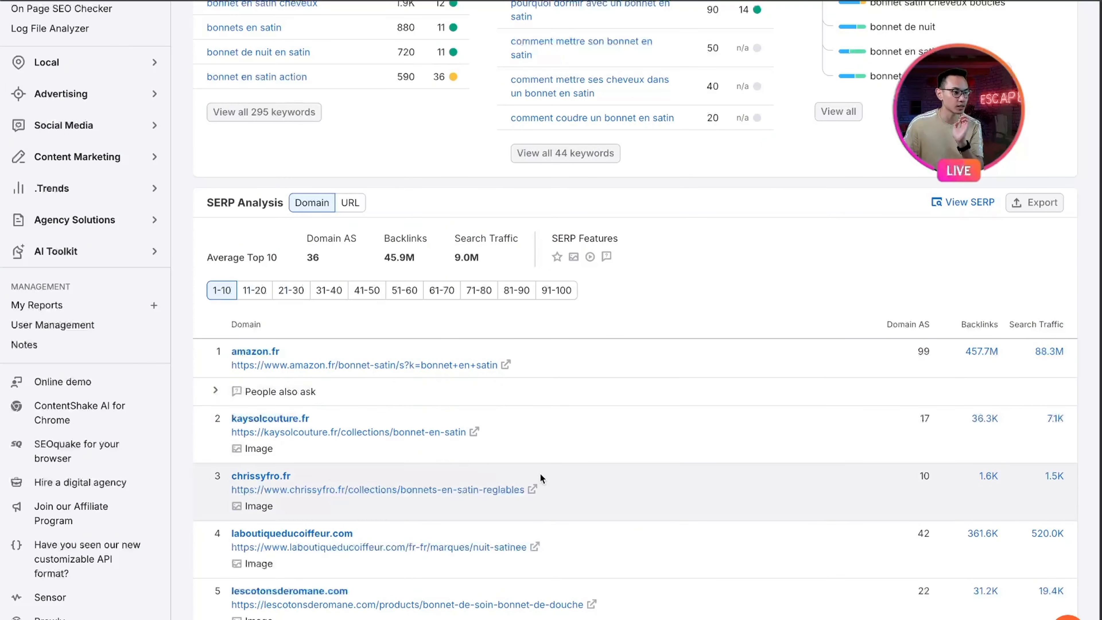
scroll(728, 317, up, 10)
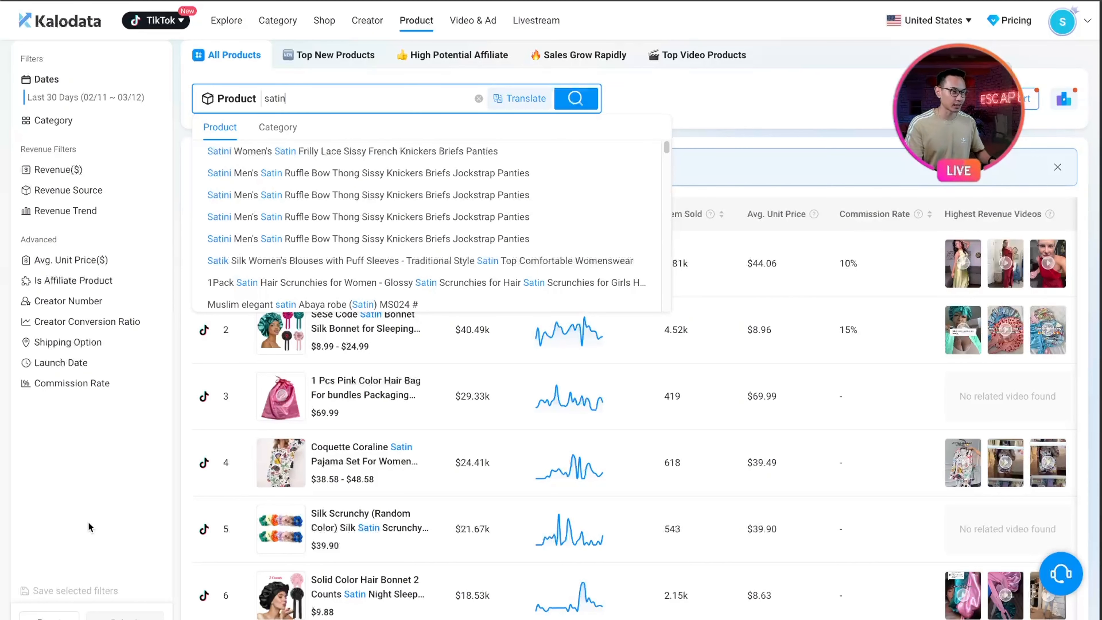
Return to Kalodata, search its products for "2 in 1", and look through the top ten results
key(BackSpace)
key(BackSpace)
key(BackSpace)
key(BackSpace)
key(BackSpace)
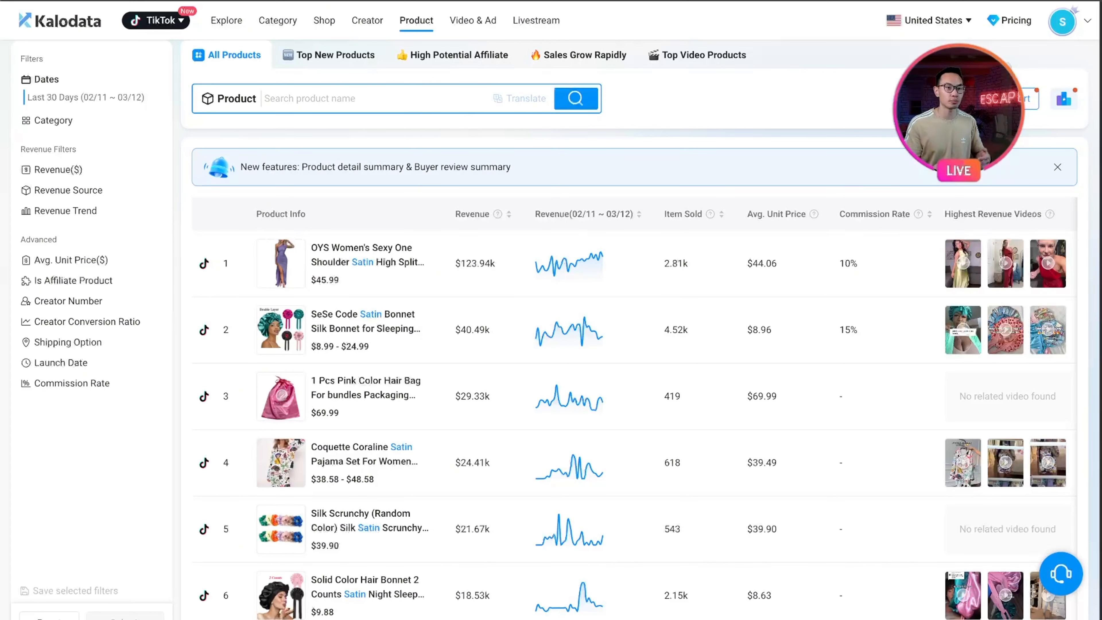
text(2 i)
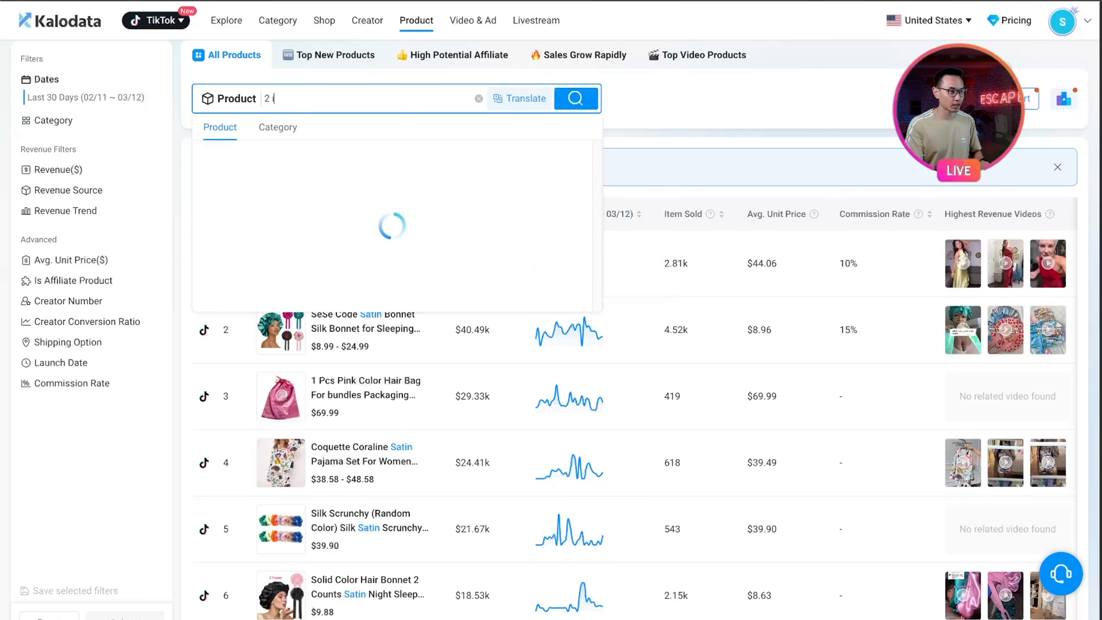
text(n 1)
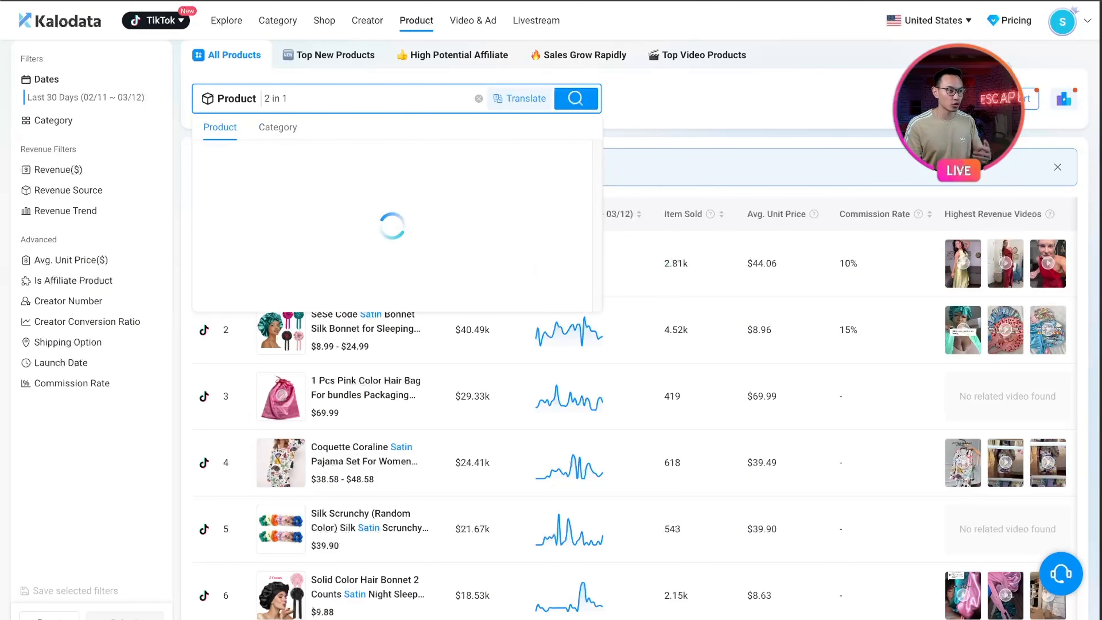
key(Return)
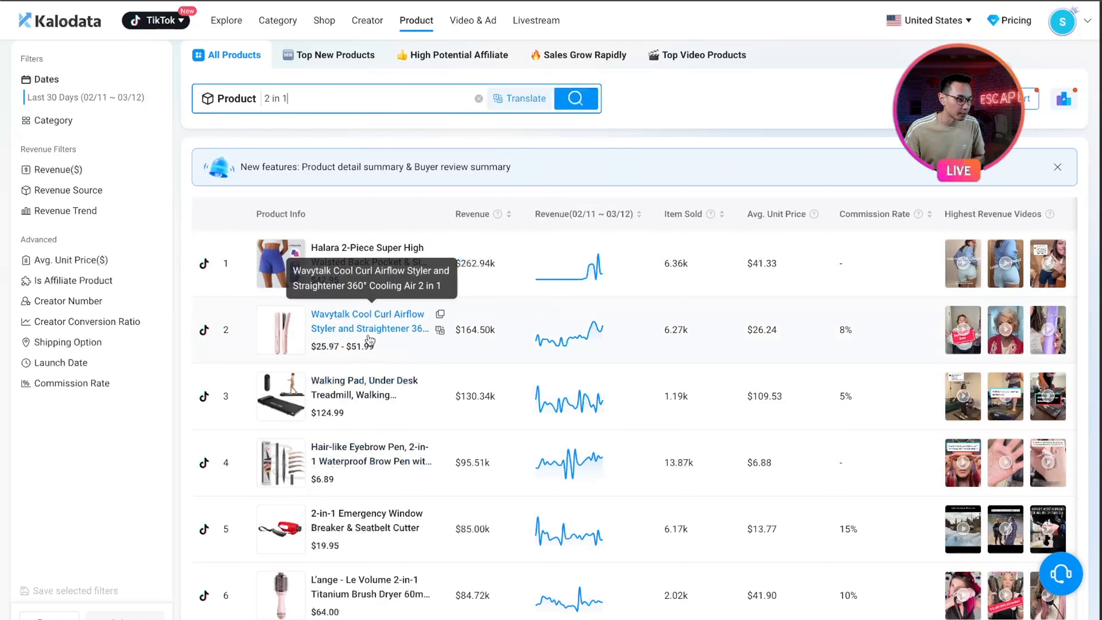
scroll(350, 337, down, 5)
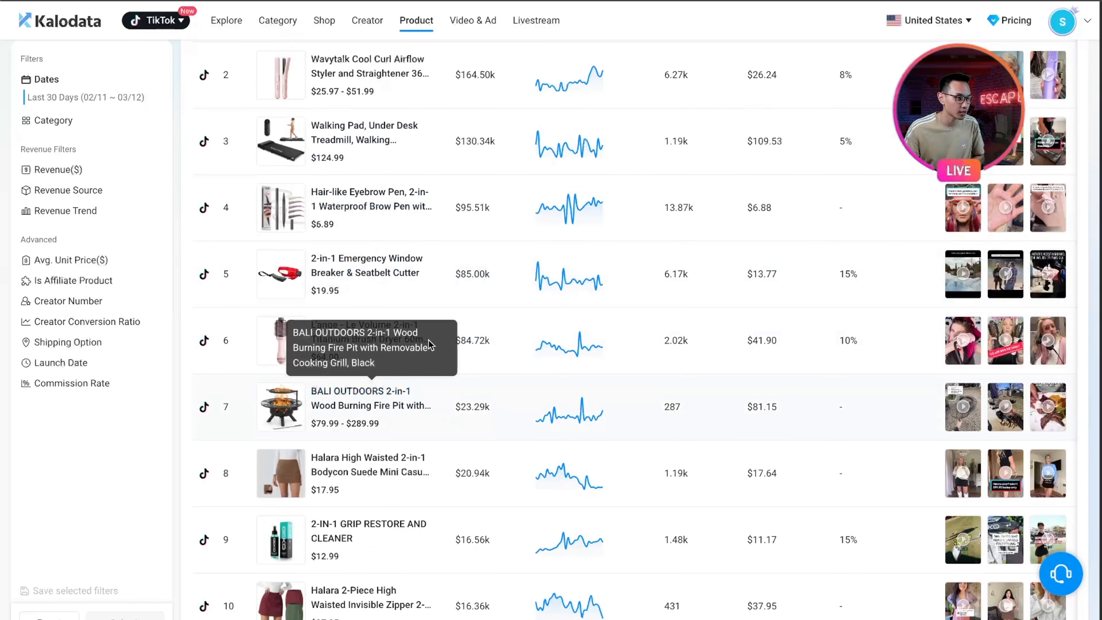
scroll(573, 284, down, 1)
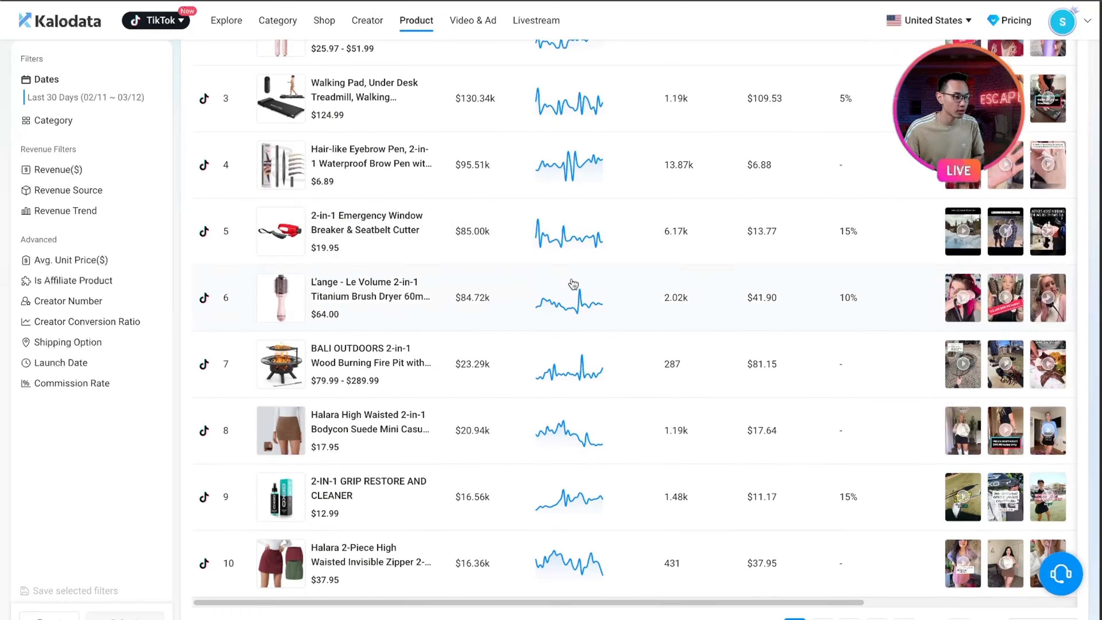
Search Kalodata's products for "3 in 1" and look through the top results
scroll(572, 284, up, 7)
triple_click(310, 100)
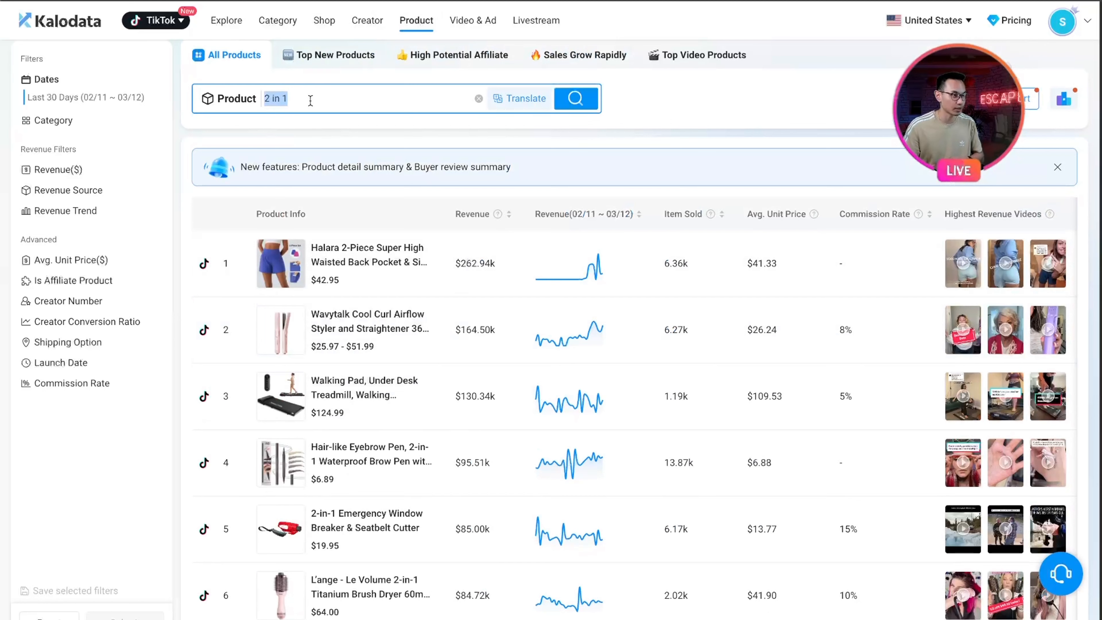
text(3 in 1)
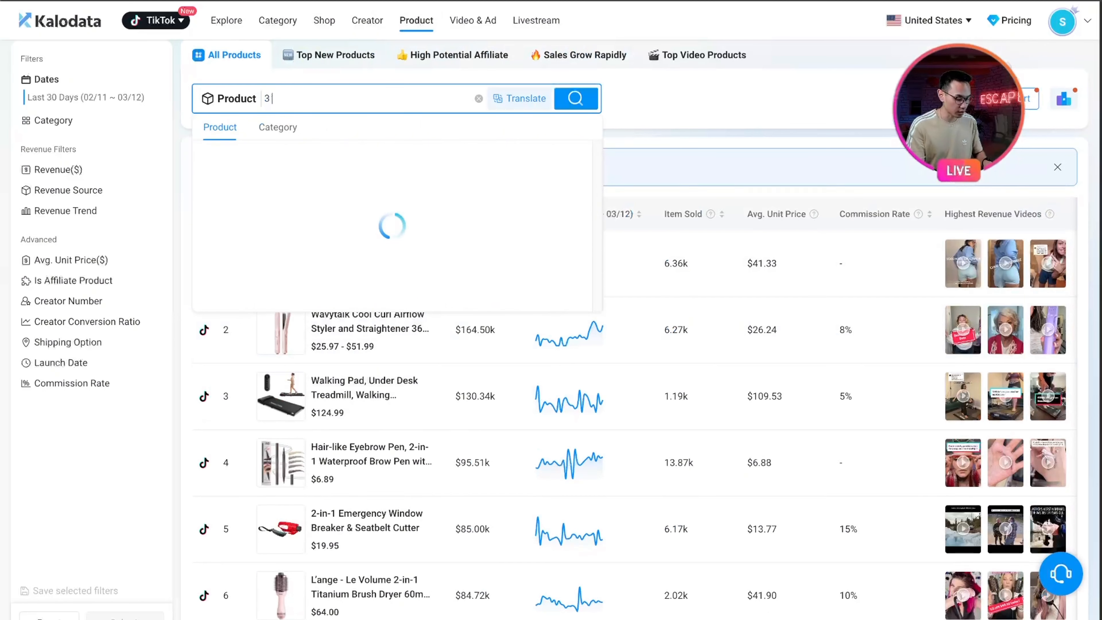
key(Return)
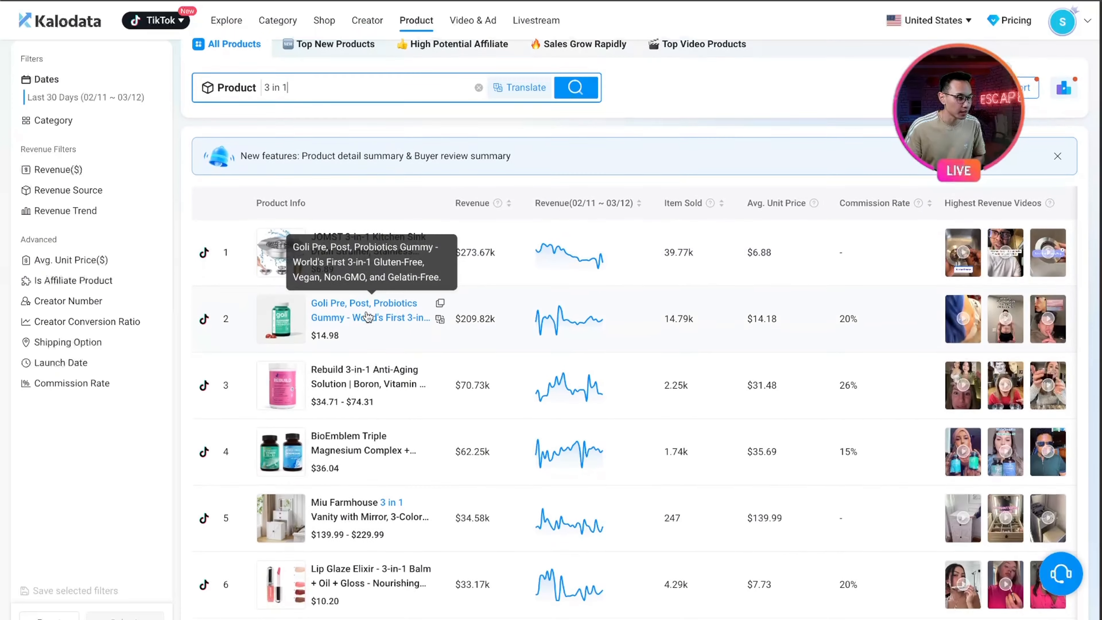
scroll(347, 343, down, 5)
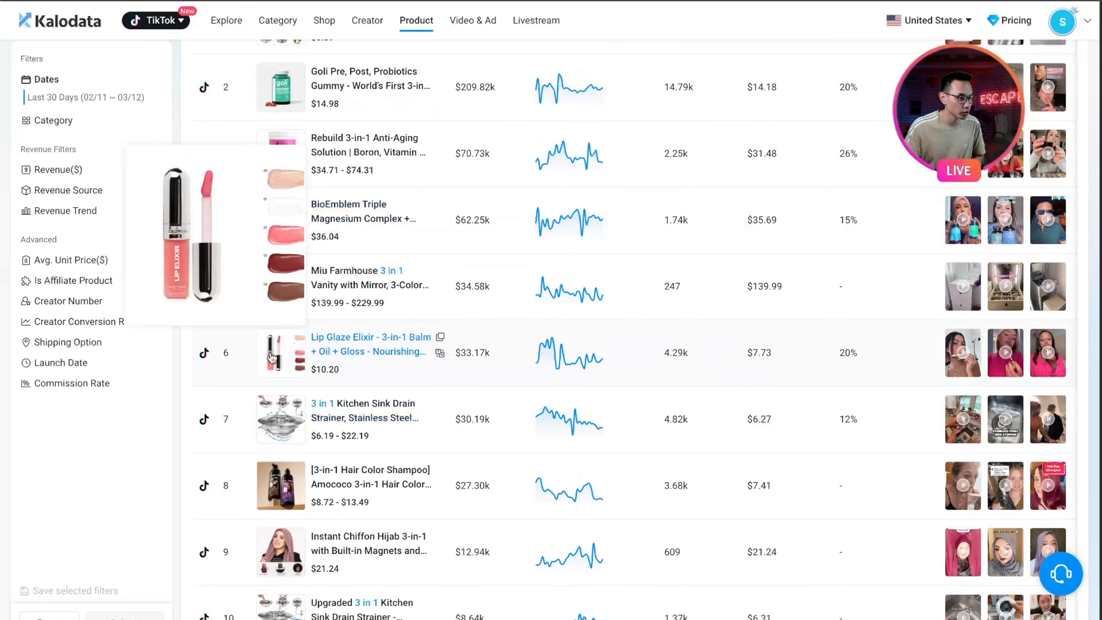
Search Kalodata's products for "pain" and look through the top ten results
scroll(369, 389, up, 5)
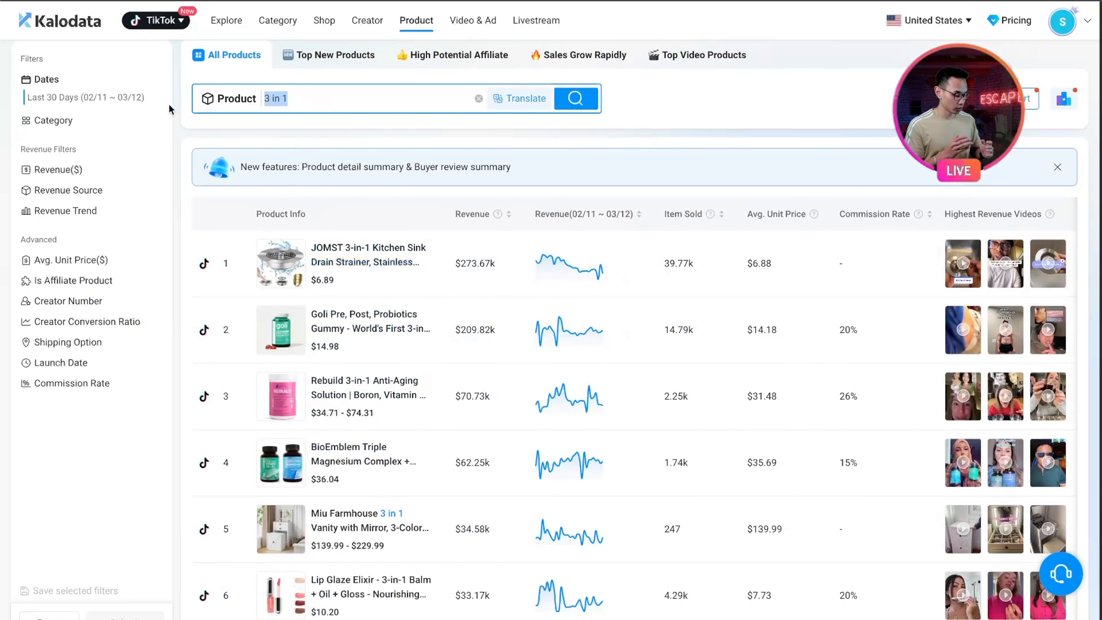
text(pain)
key(Return)
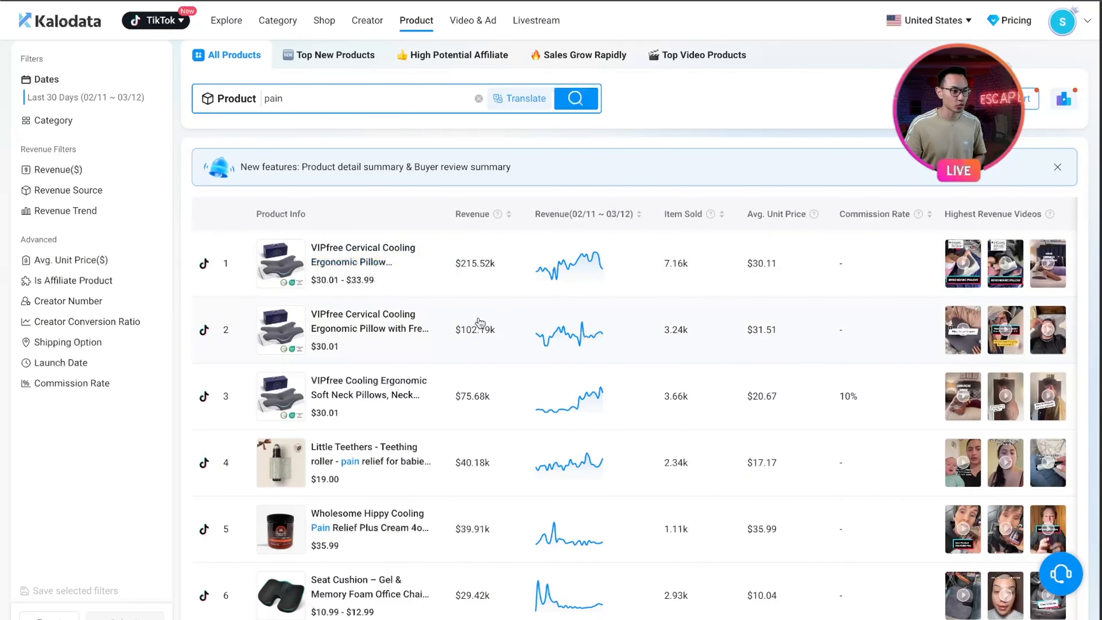
scroll(437, 339, down, 6)
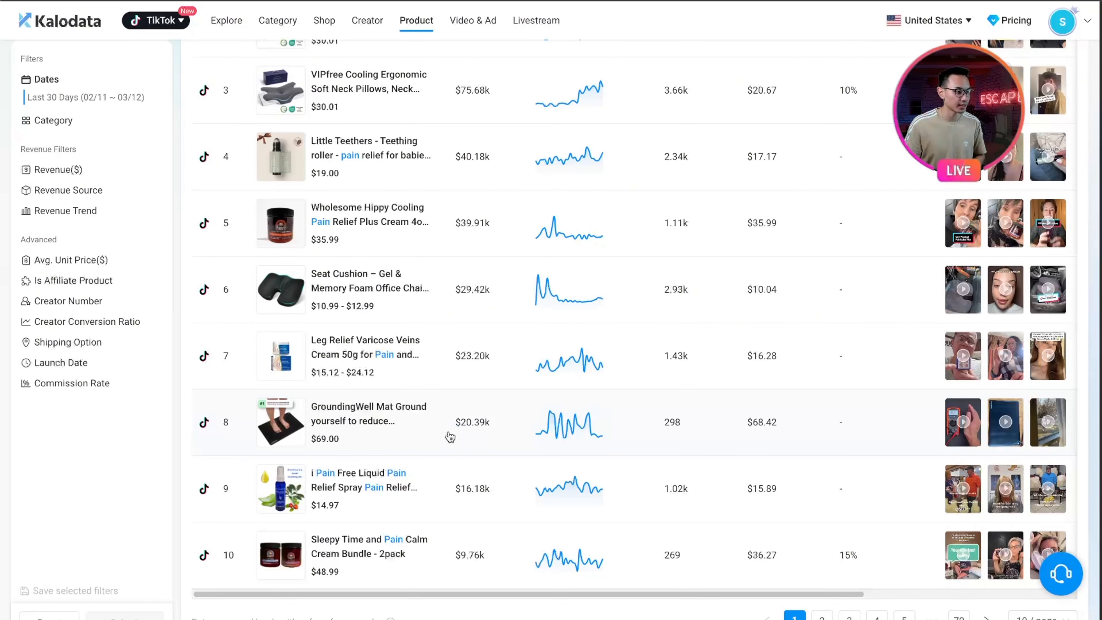
Narrow the product search to "back pain" and examine the listed cushions, back braces and massagers
click(265, 66)
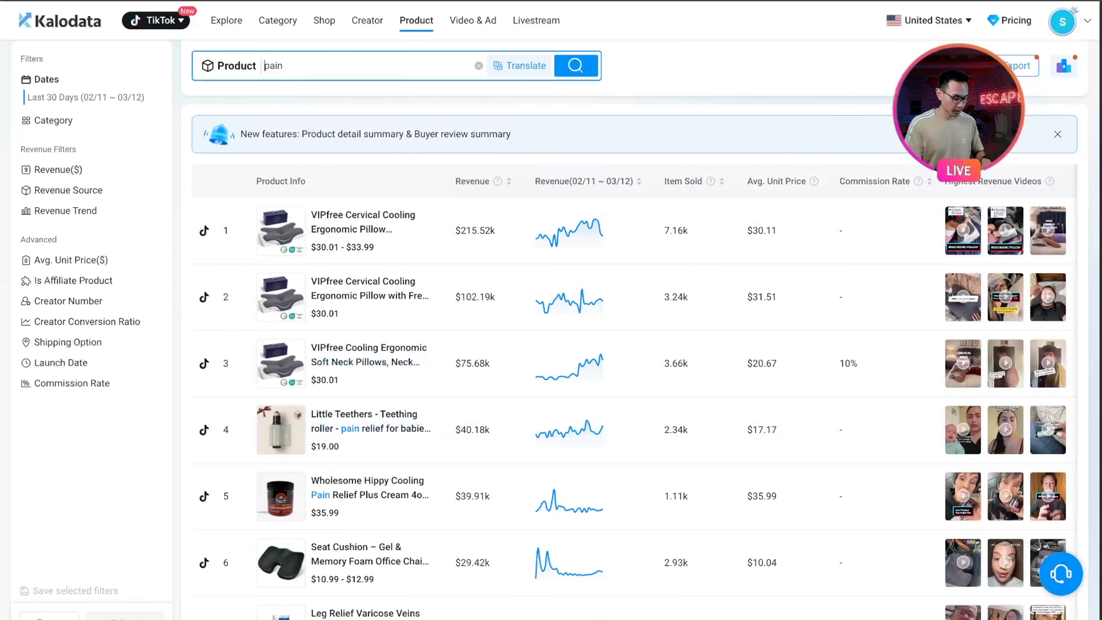
text(backpain)
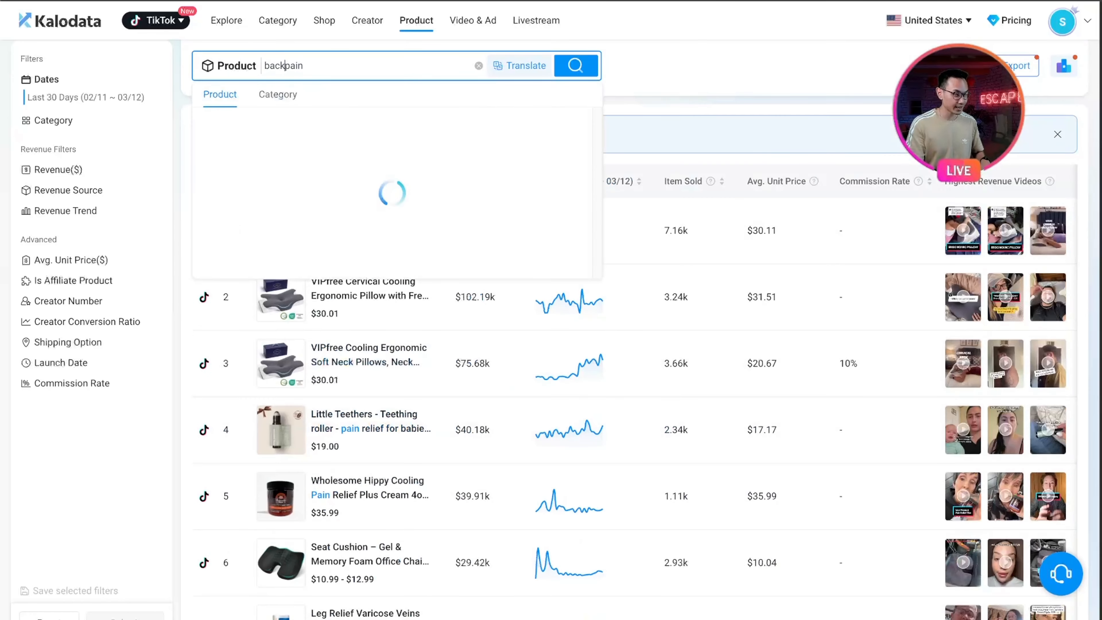
key(Return)
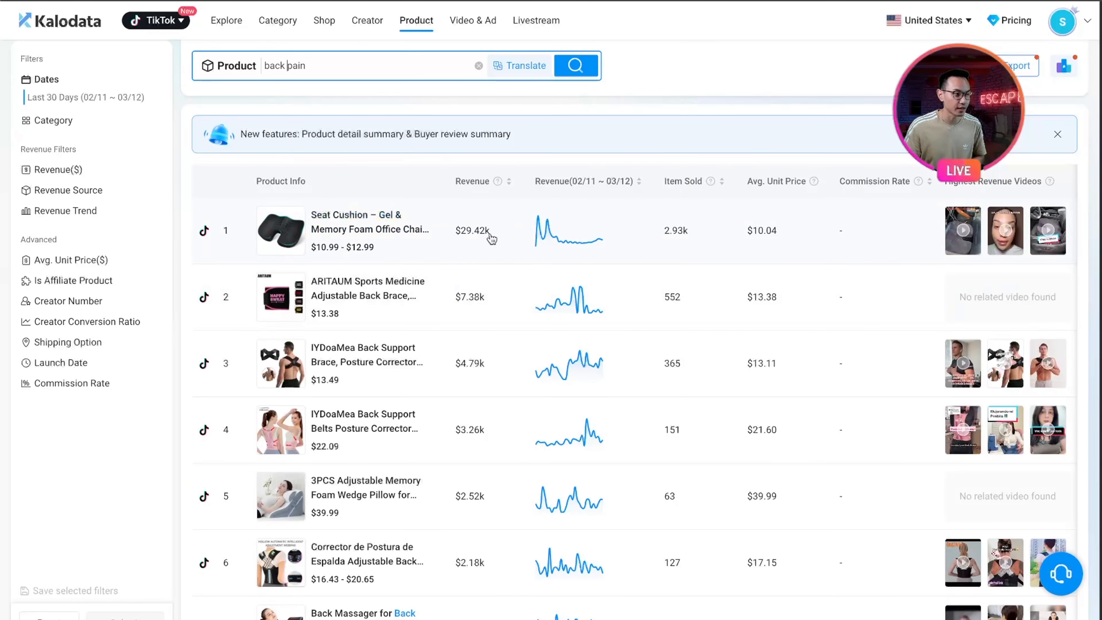
scroll(677, 332, down, 2)
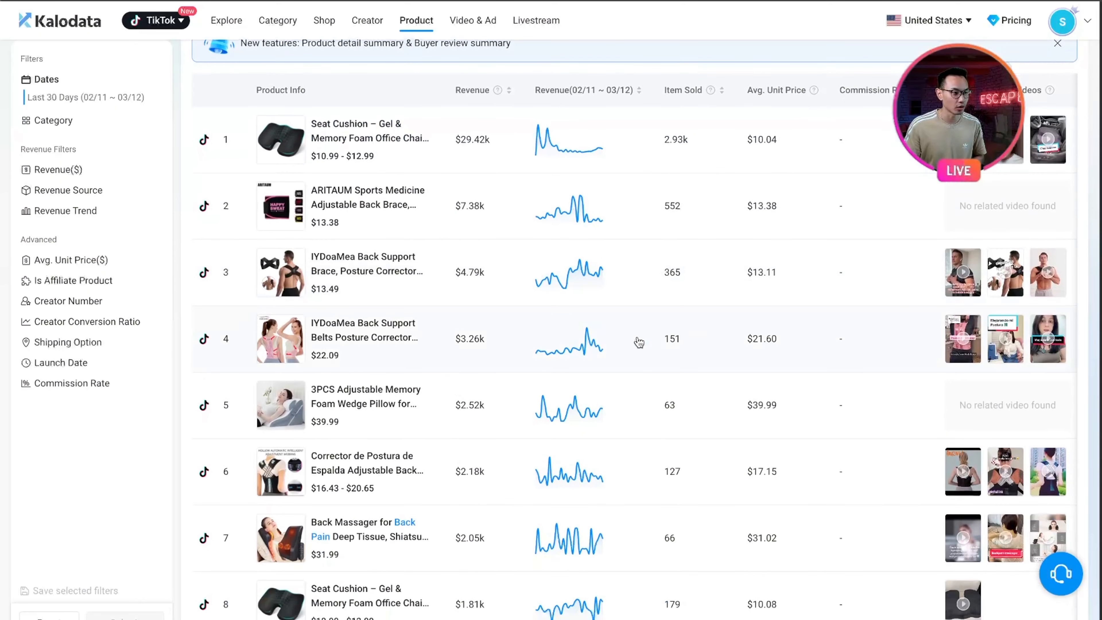
scroll(638, 340, down, 1)
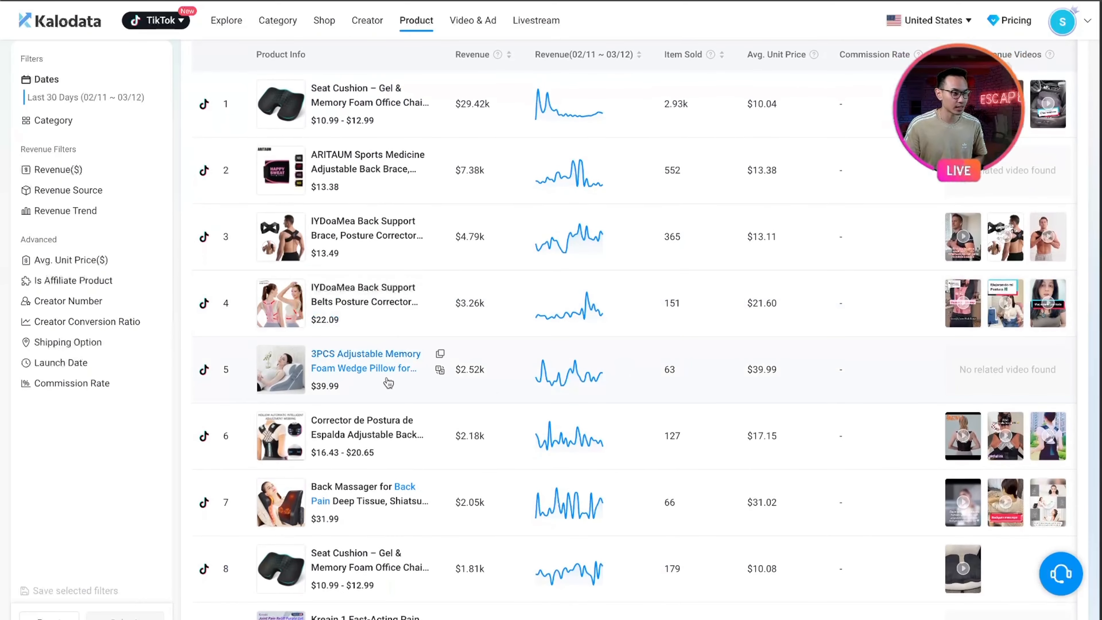
scroll(456, 378, down, 1)
scroll(457, 379, down, 2)
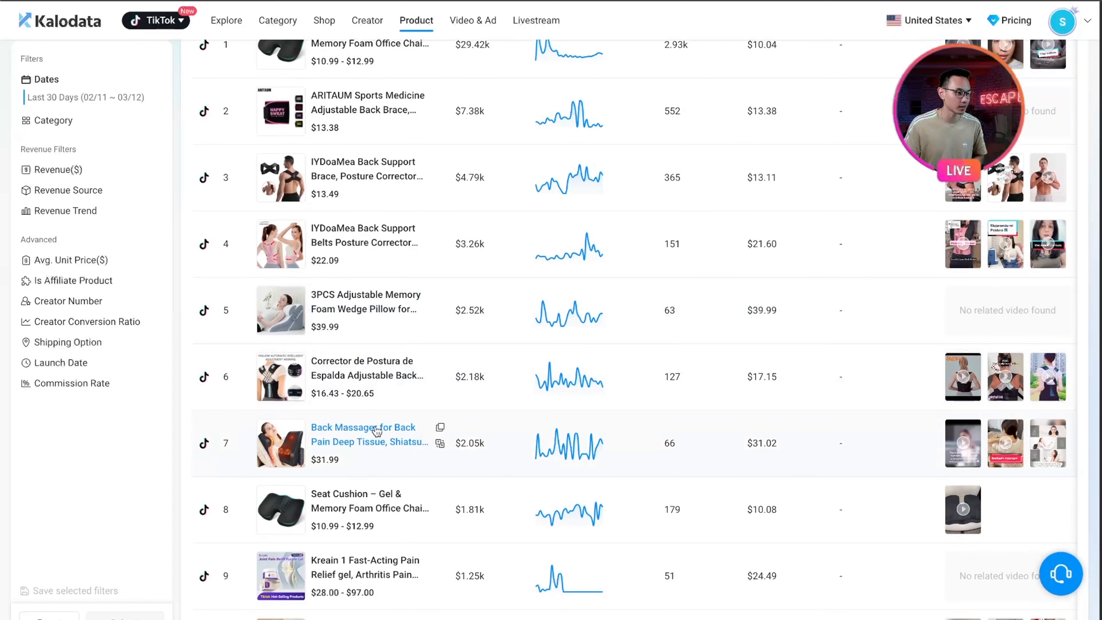
scroll(509, 435, down, 3)
Change the product search to "neck pain" and look through the top ten results
scroll(509, 436, up, 8)
double_click(274, 99)
text(neck  pain)
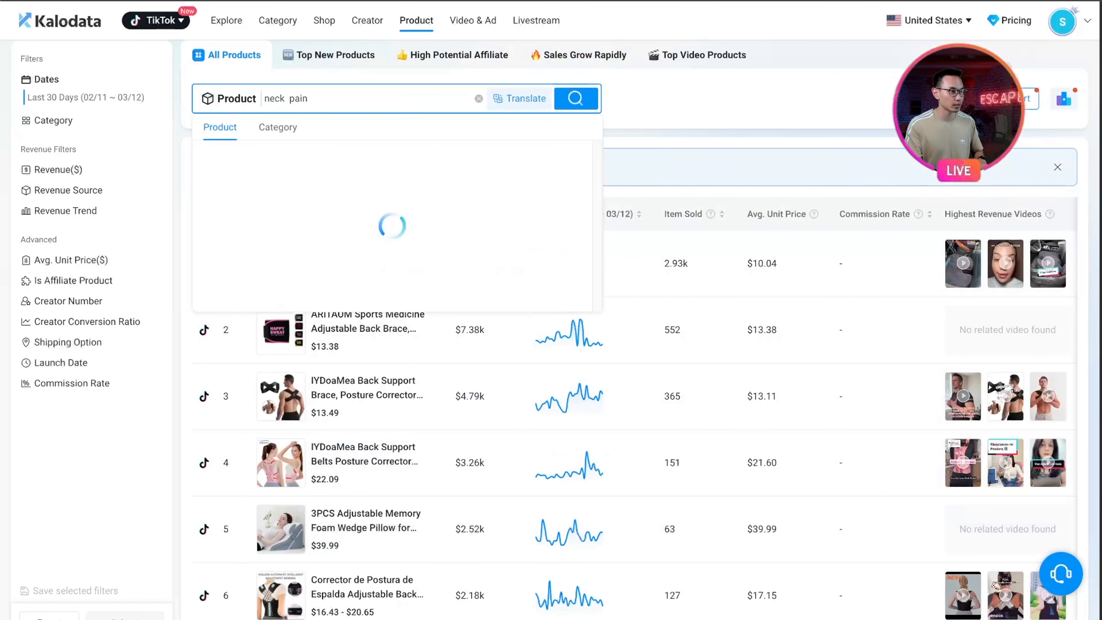
key(Return)
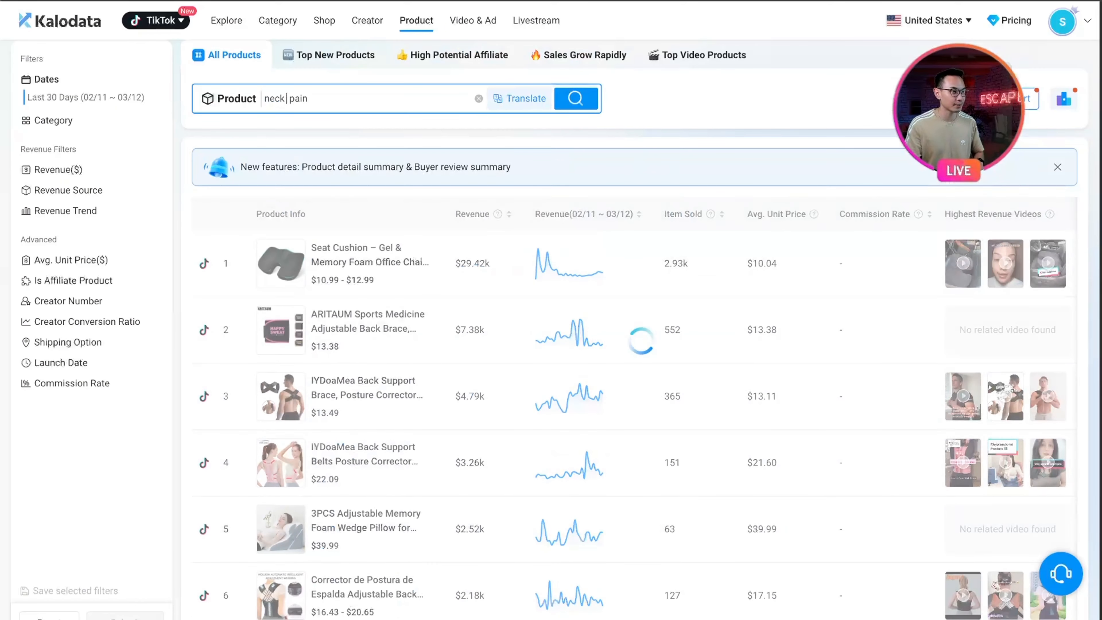
double_click(274, 98)
scroll(539, 413, down, 5)
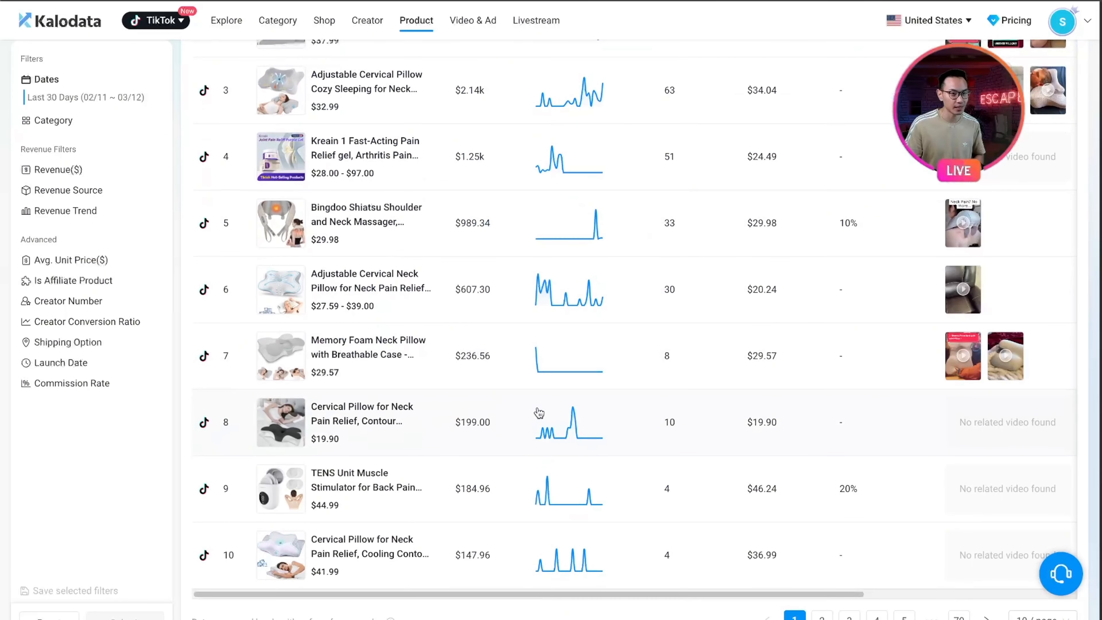
scroll(521, 416, up, 5)
scroll(485, 416, down, 5)
scroll(483, 417, up, 5)
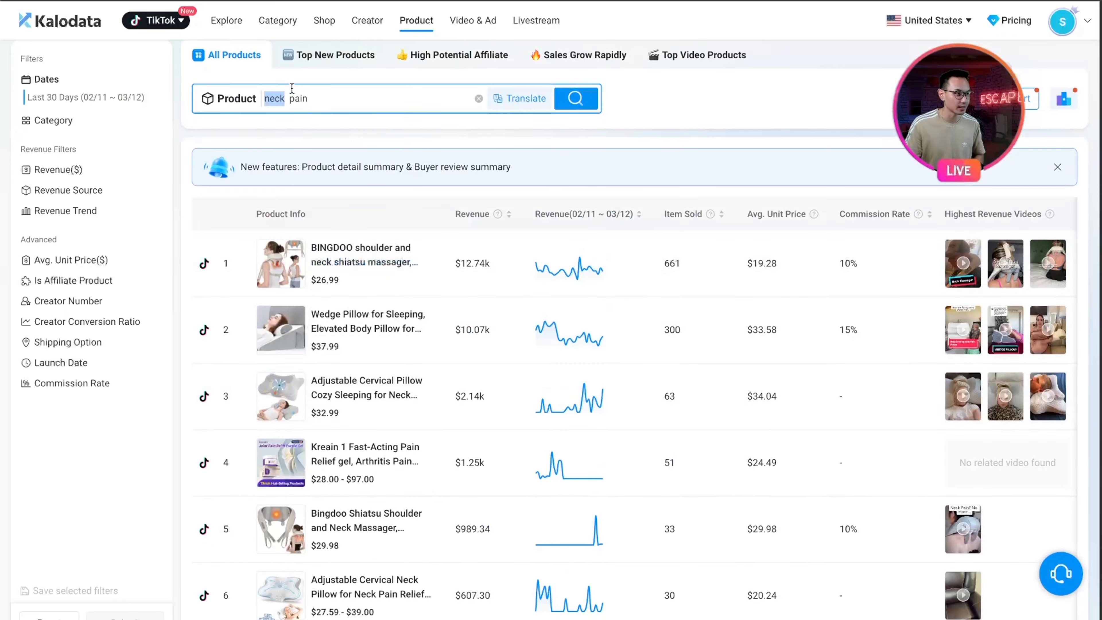
Search Kalodata for "knee pain", and check the Anyask Knee Massager against Recover Hill's knee massage device in the Google results
text(knee)
key(Return)
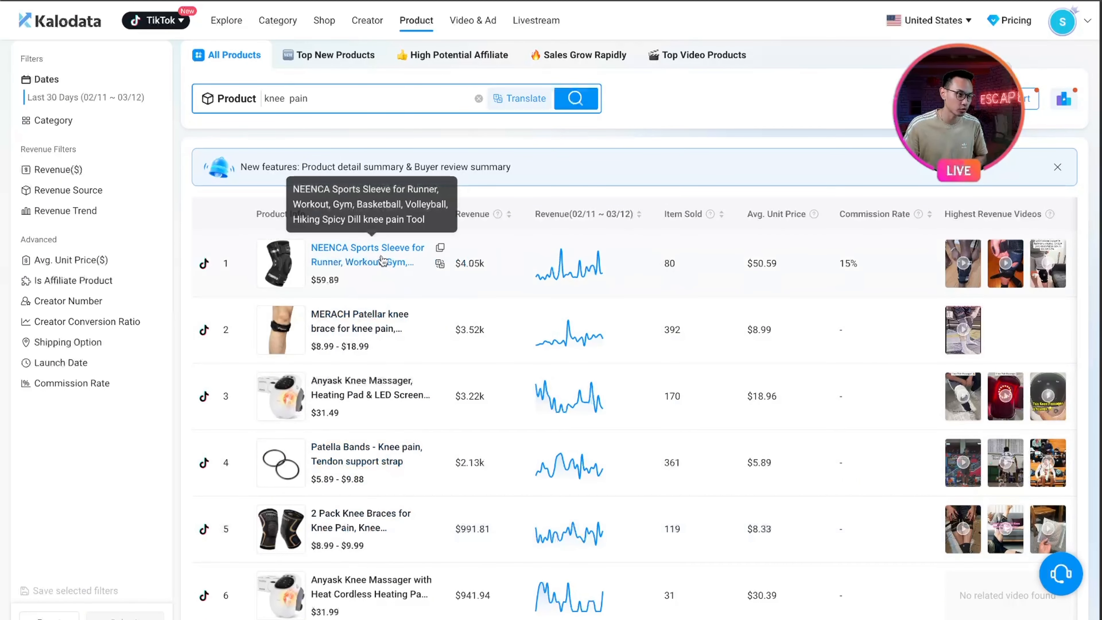
click(356, 395)
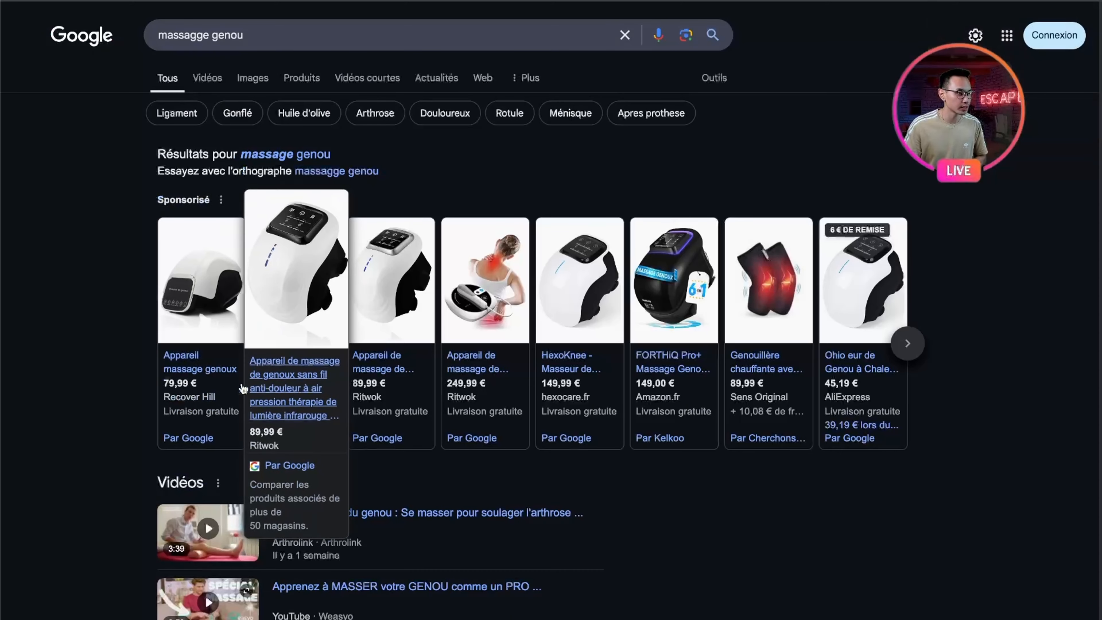
click(190, 376)
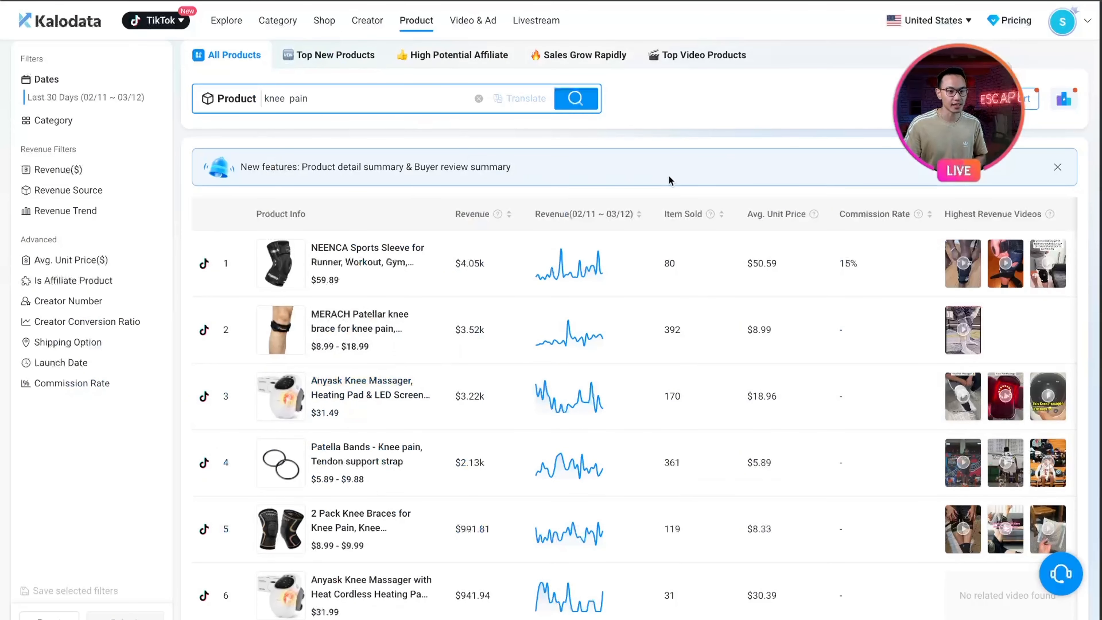
Return to Kalodata, preview a top-revenue video of the Patella Bands, and remove the extra space from the "knee pain" search
mouse_move(963, 466)
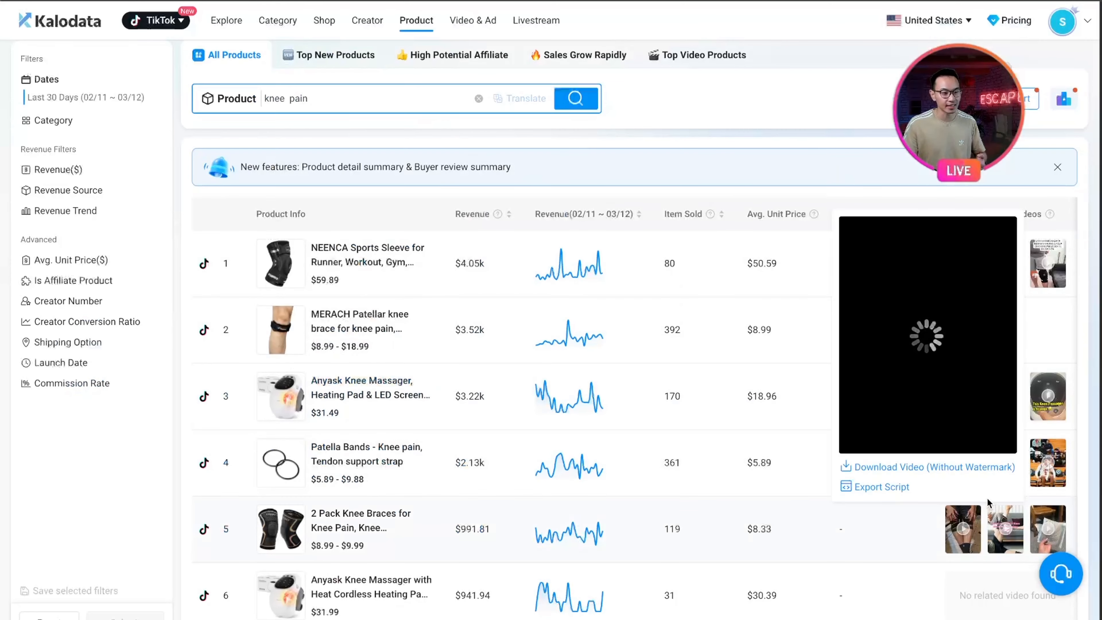
scroll(652, 320, down, 1)
key(BackSpace)
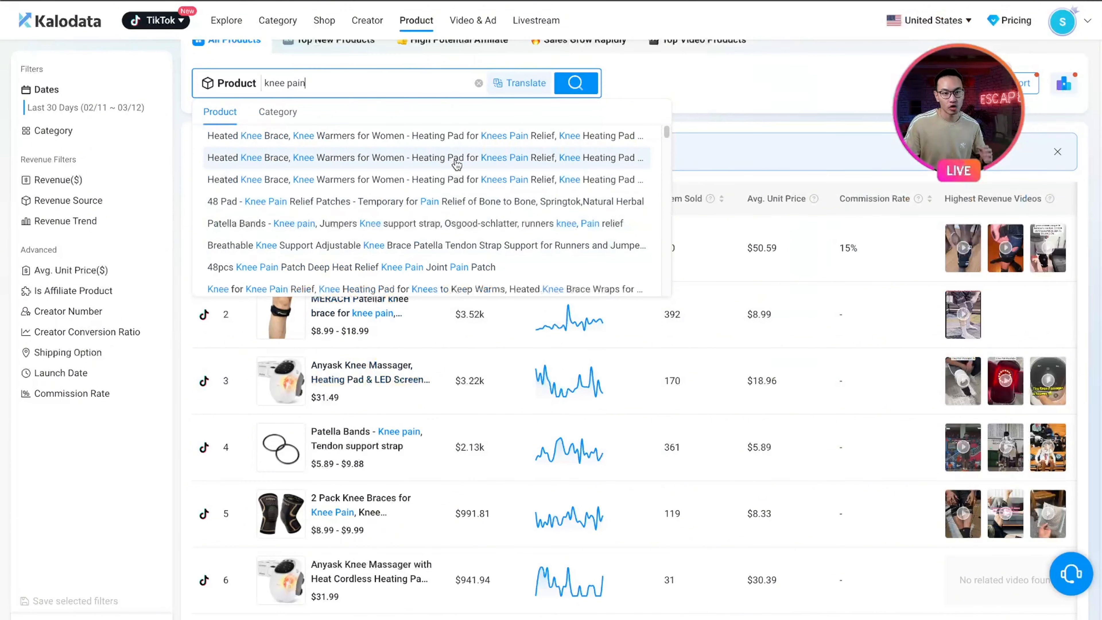
Replace the current product search with "bracelet"
key(ctrl+a)
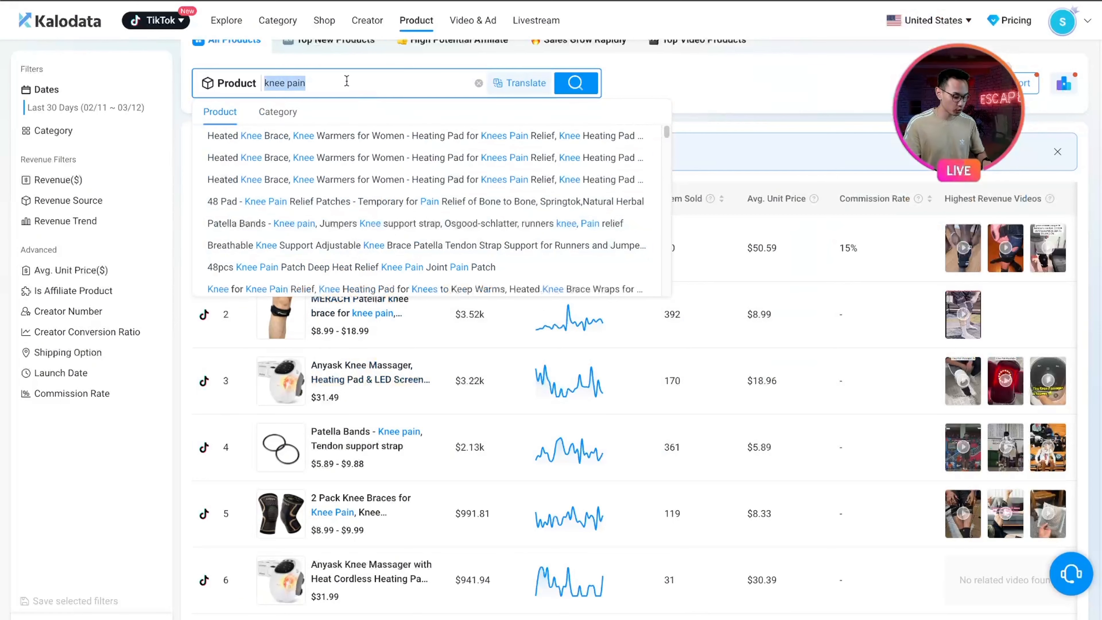
text(bracelet)
key(Return)
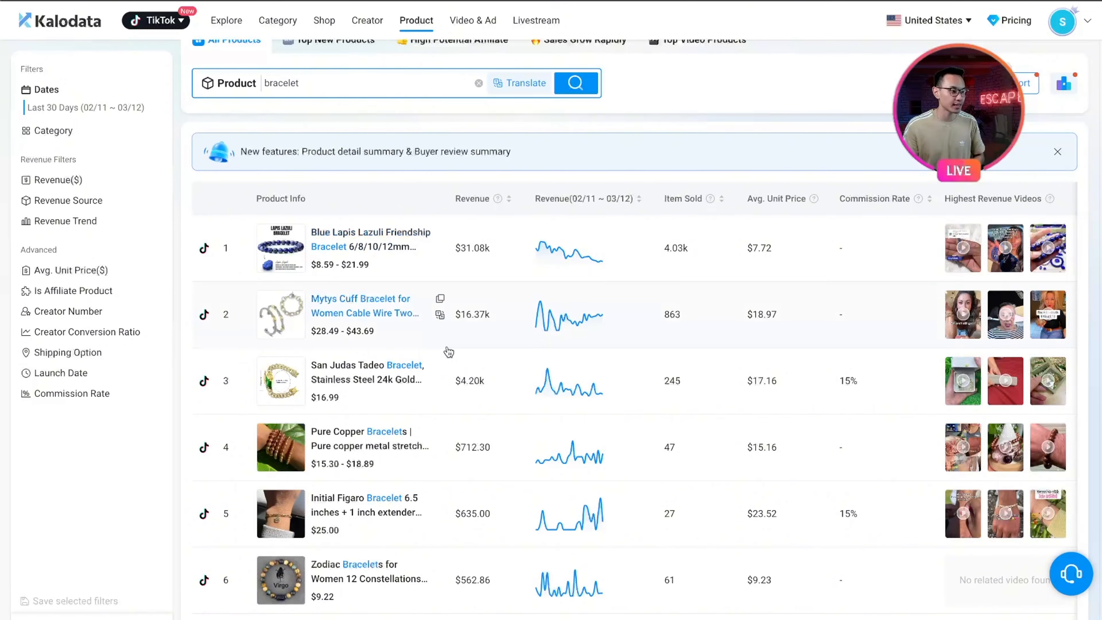
scroll(434, 304, up, 1)
Open the Blue Lapis Lazuli Friendship Bracelet's product details and set its data range to the last 180 days
mouse_move(294, 281)
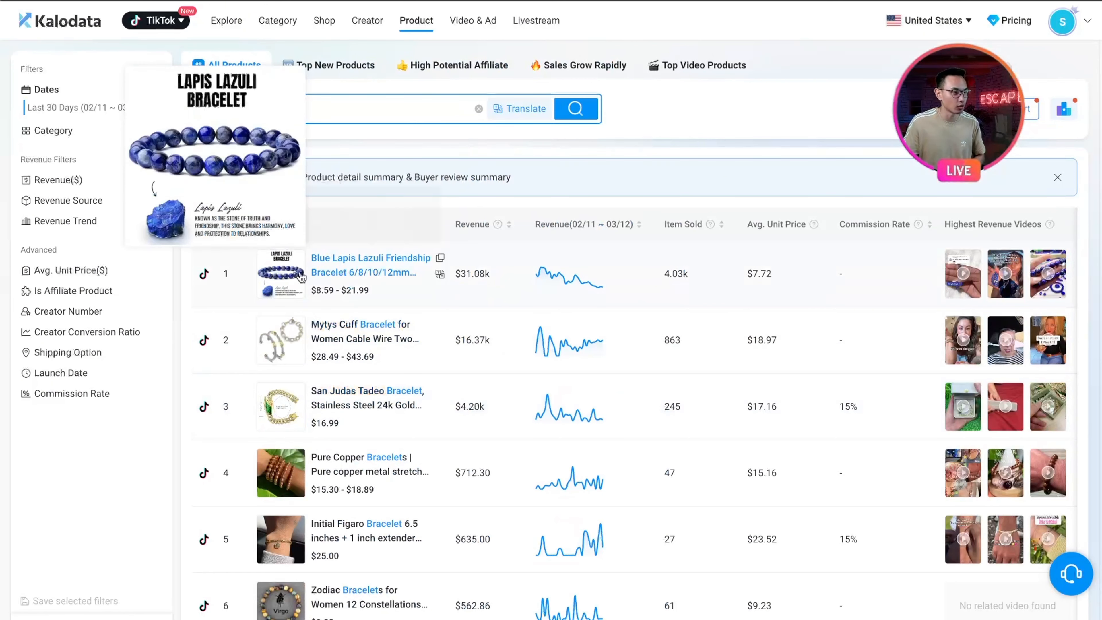
click(356, 275)
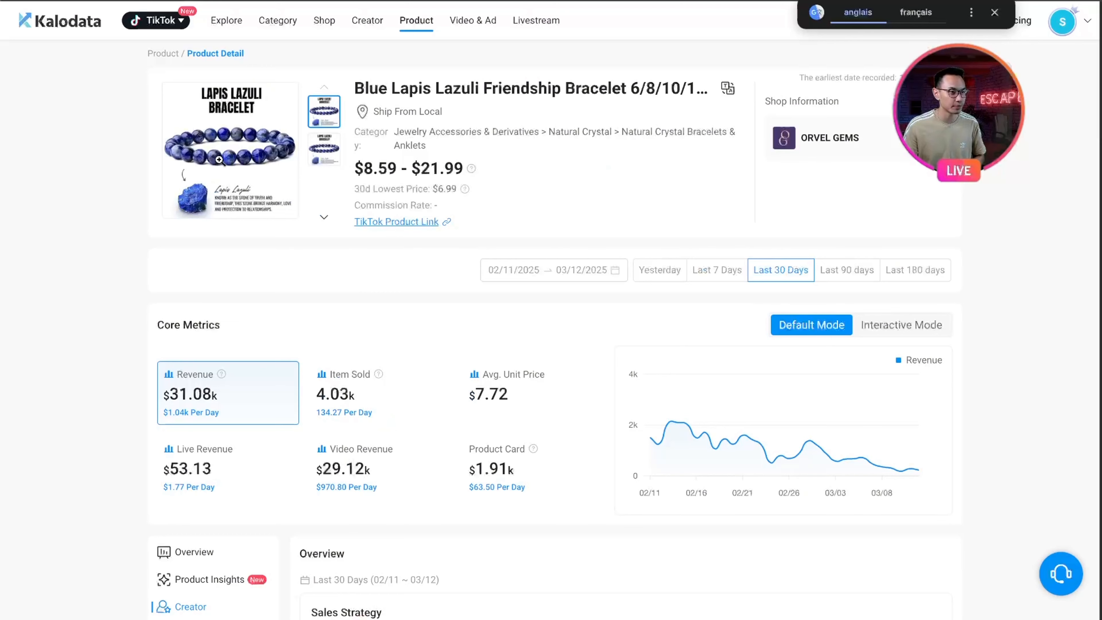
scroll(445, 219, down, 6)
scroll(441, 231, up, 6)
click(915, 268)
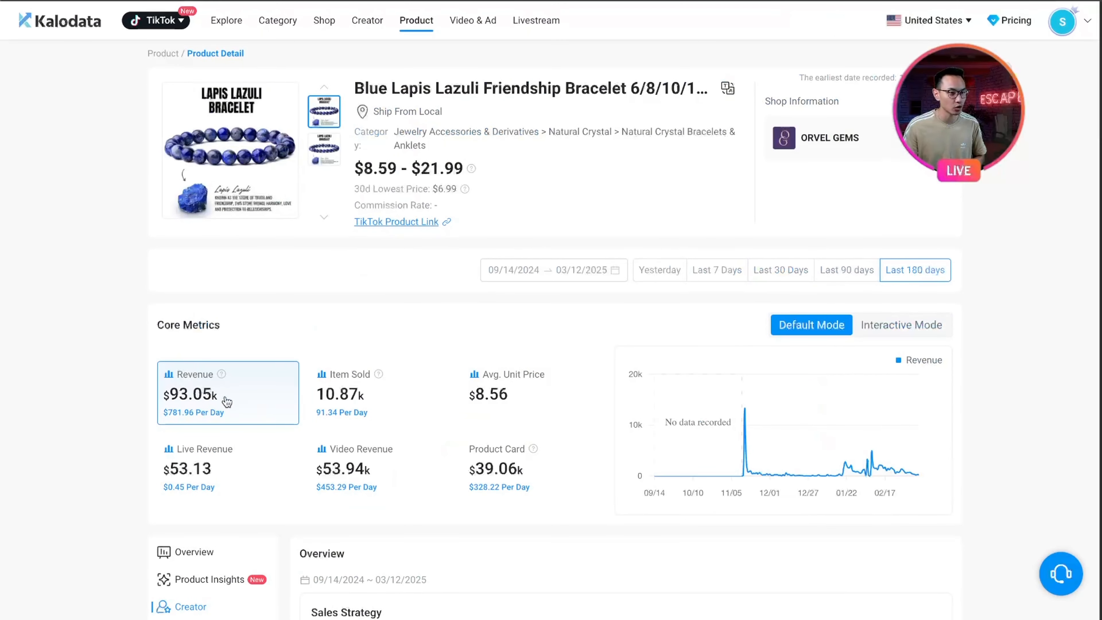
Review the lapis bracelet's creator revenue figures, and return to the product list to look through the other bracelets
scroll(907, 354, down, 10)
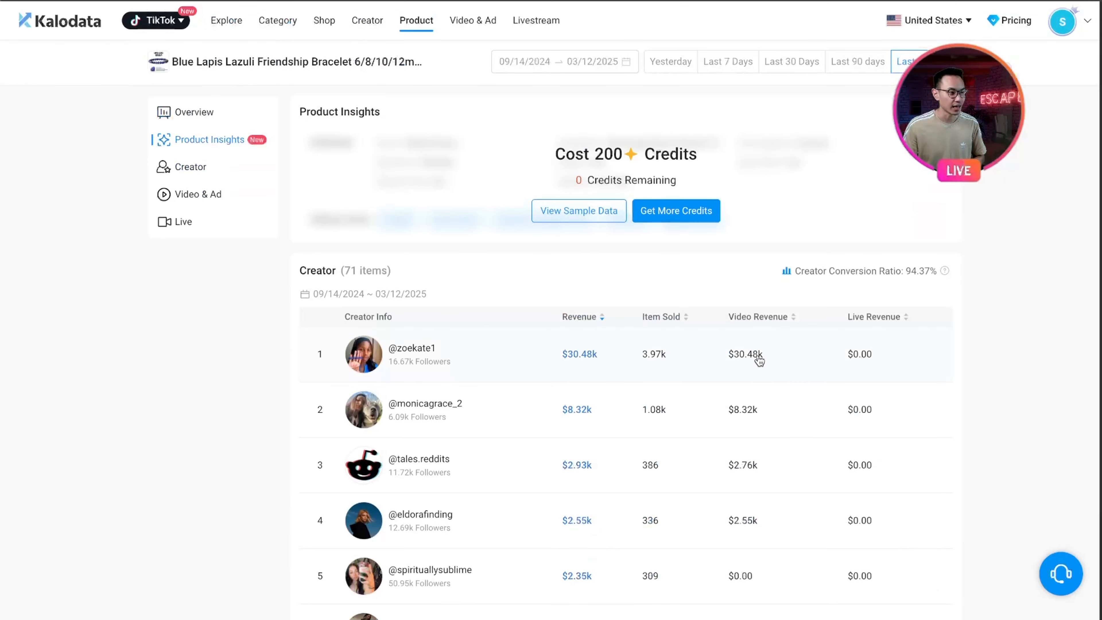
scroll(716, 339, up, 3)
scroll(651, 343, down, 3)
scroll(615, 350, down, 4)
scroll(693, 374, up, 15)
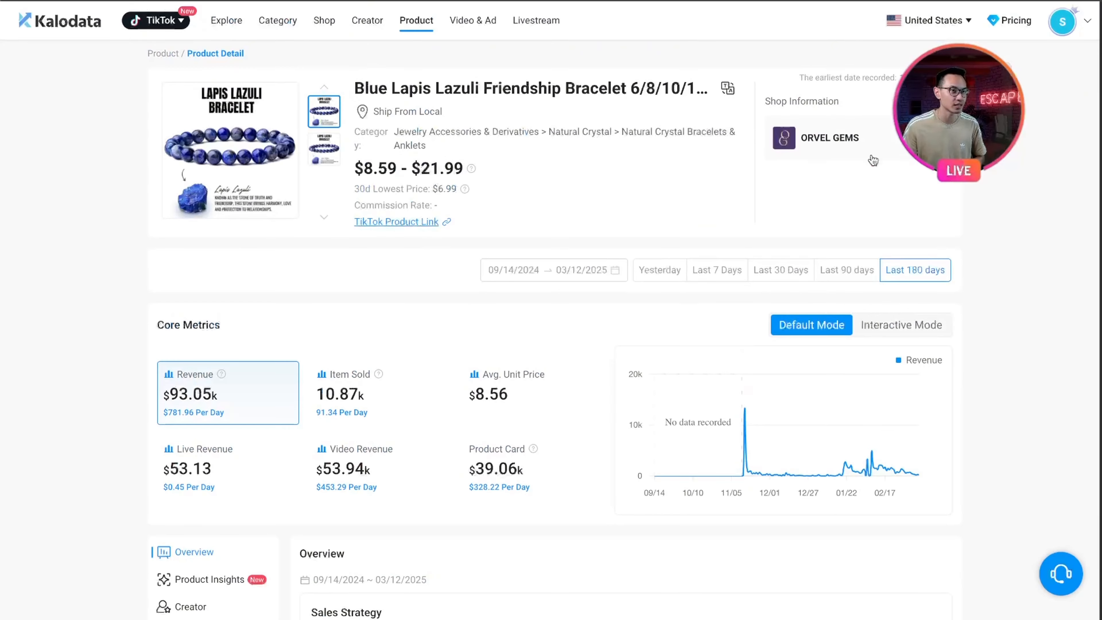
click(163, 53)
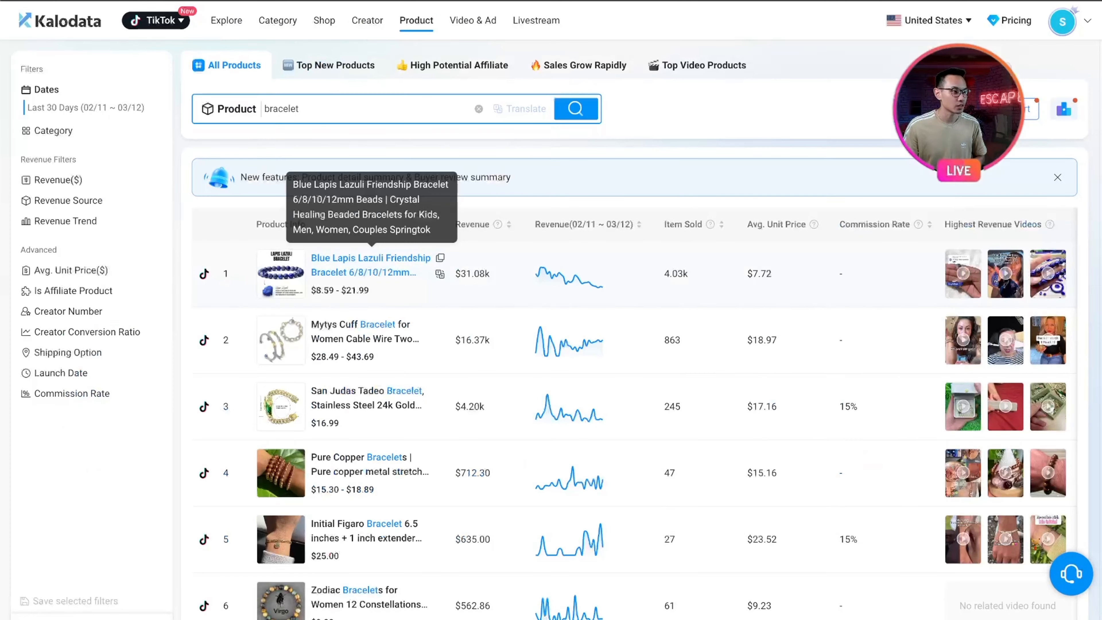
scroll(607, 391, down, 15)
Change the product search to "necklace" and look through the first two pages of results, including the crown and cross pendant
triple_click(304, 109)
text(necklace)
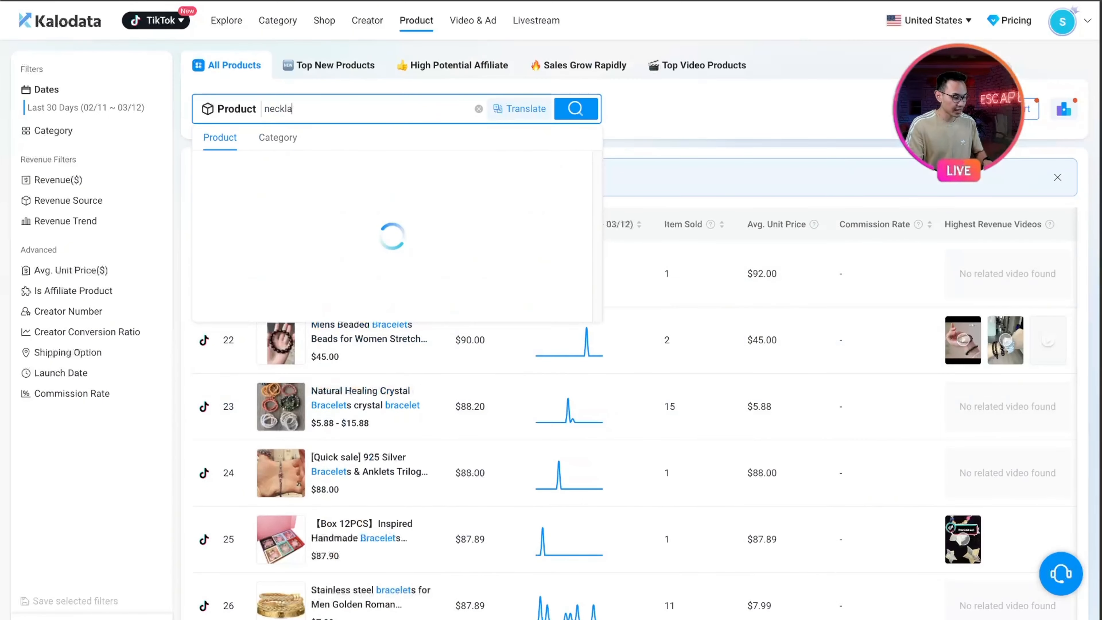
key(Return)
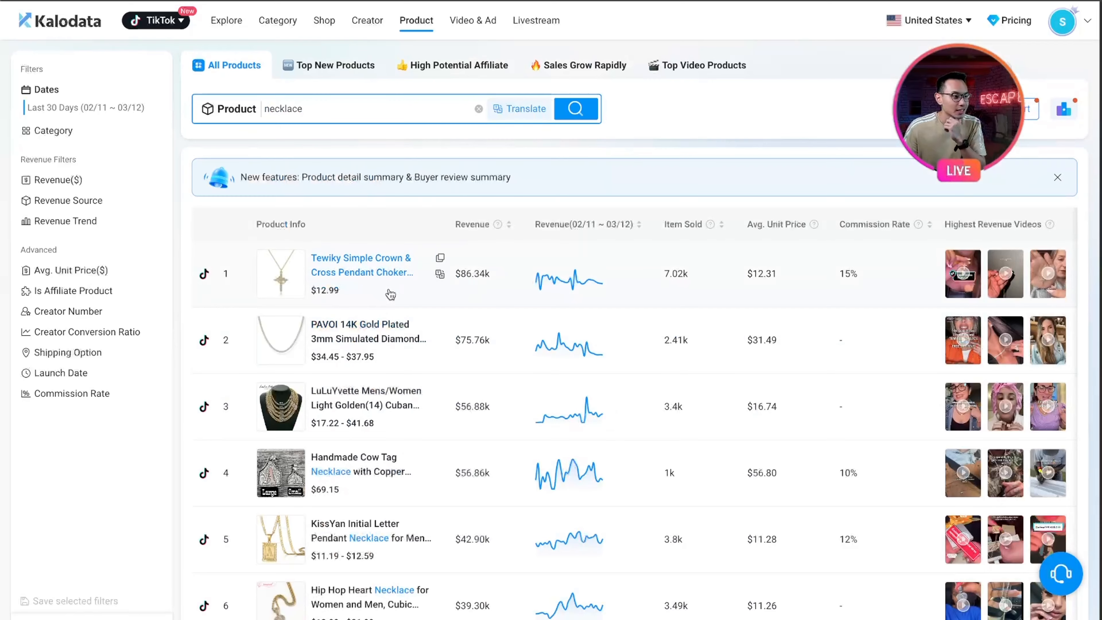
scroll(578, 337, down, 6)
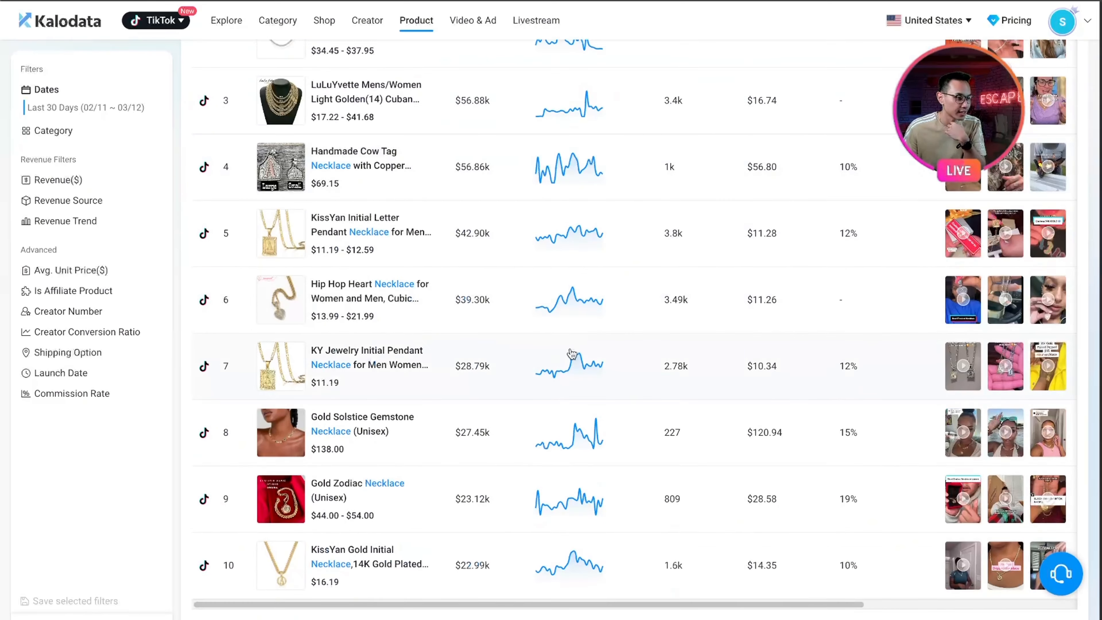
scroll(706, 615, down, 13)
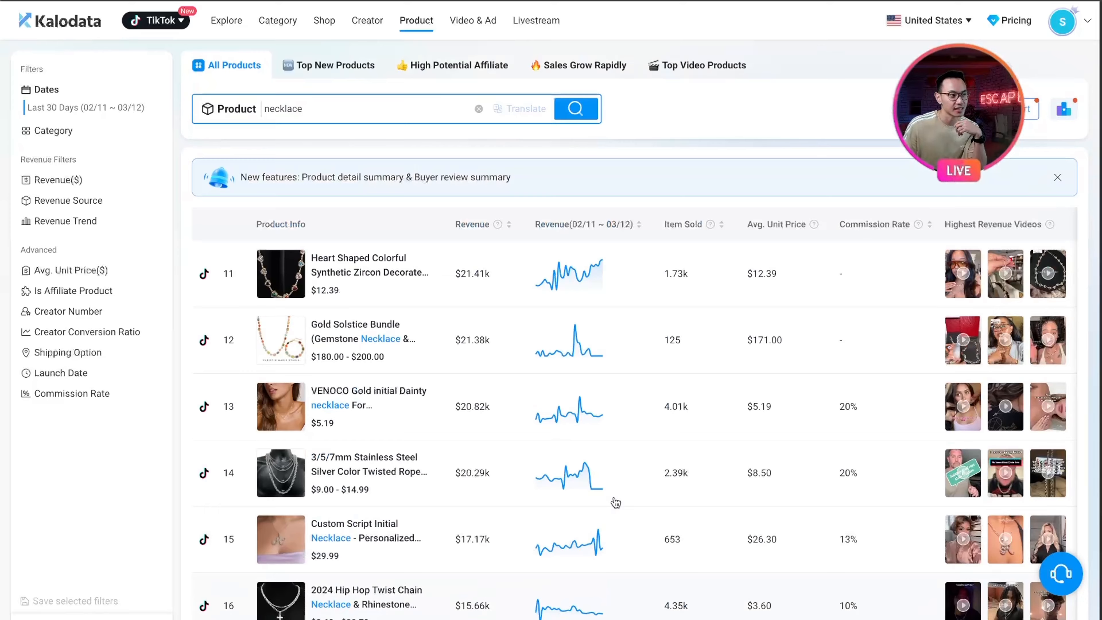
scroll(613, 502, down, 6)
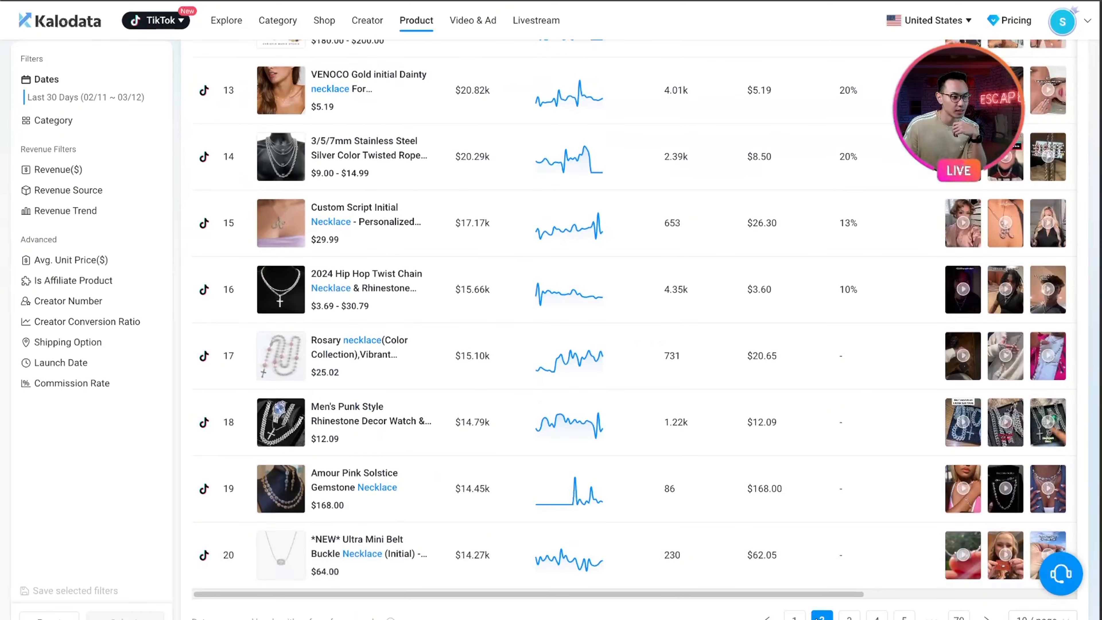
scroll(352, 411, up, 18)
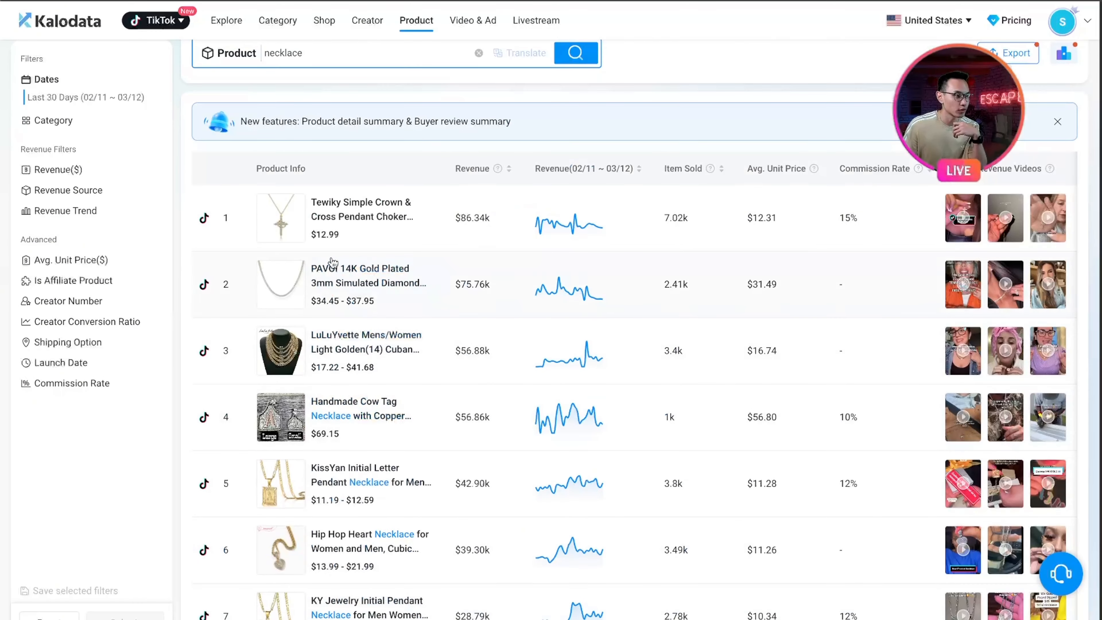
scroll(551, 250, up, 1)
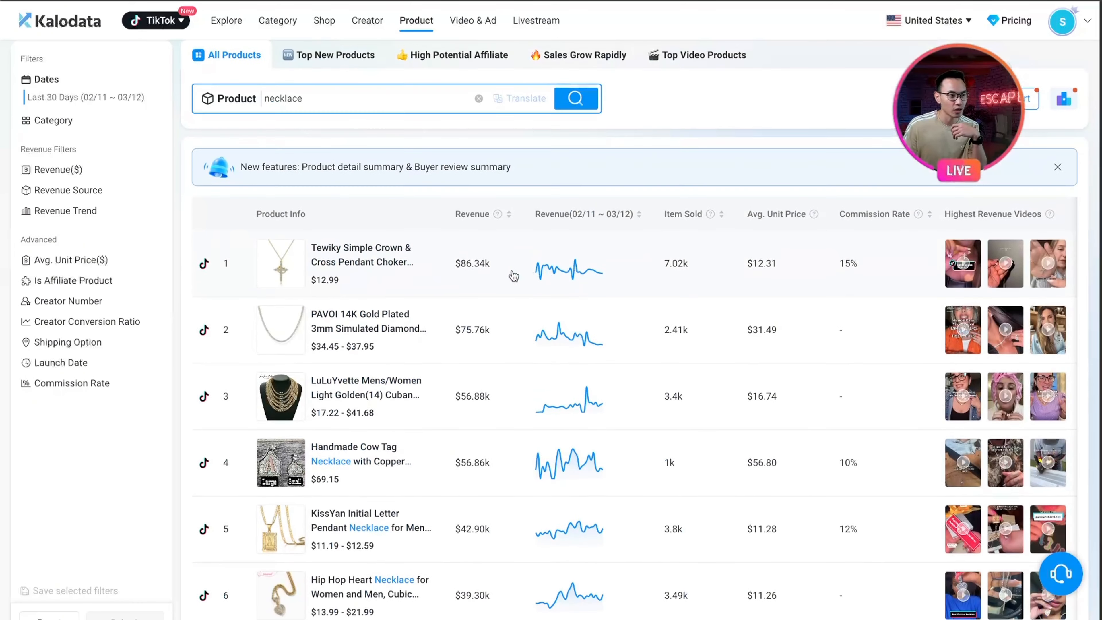
mouse_move(288, 275)
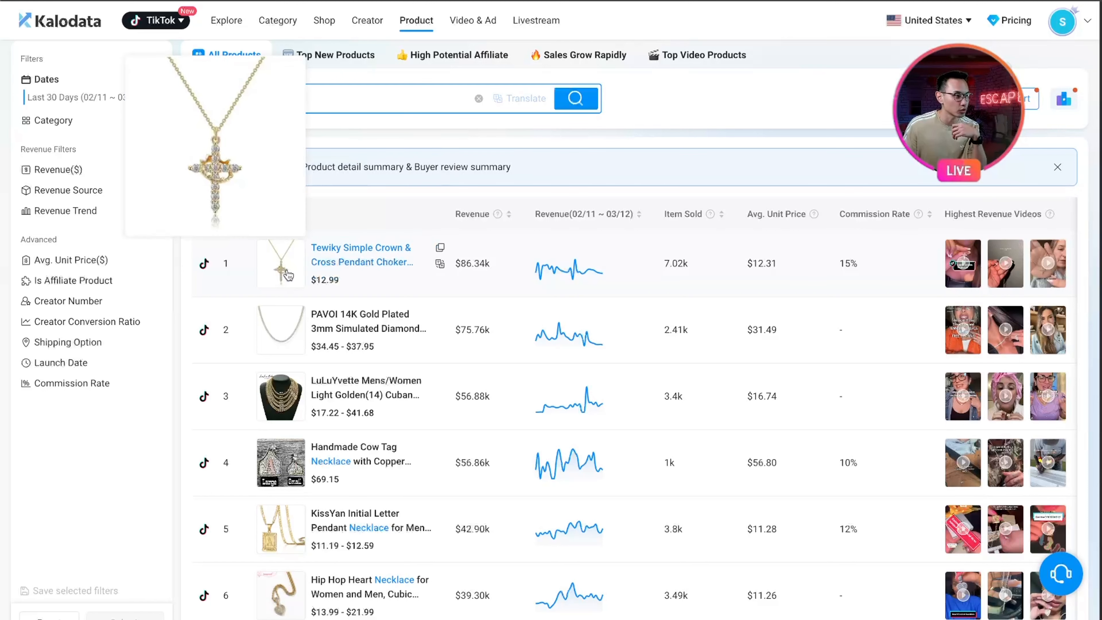
Change the product search to "cross" and look through the top ten results
click(350, 99)
key(ctrl+a)
text(cro)
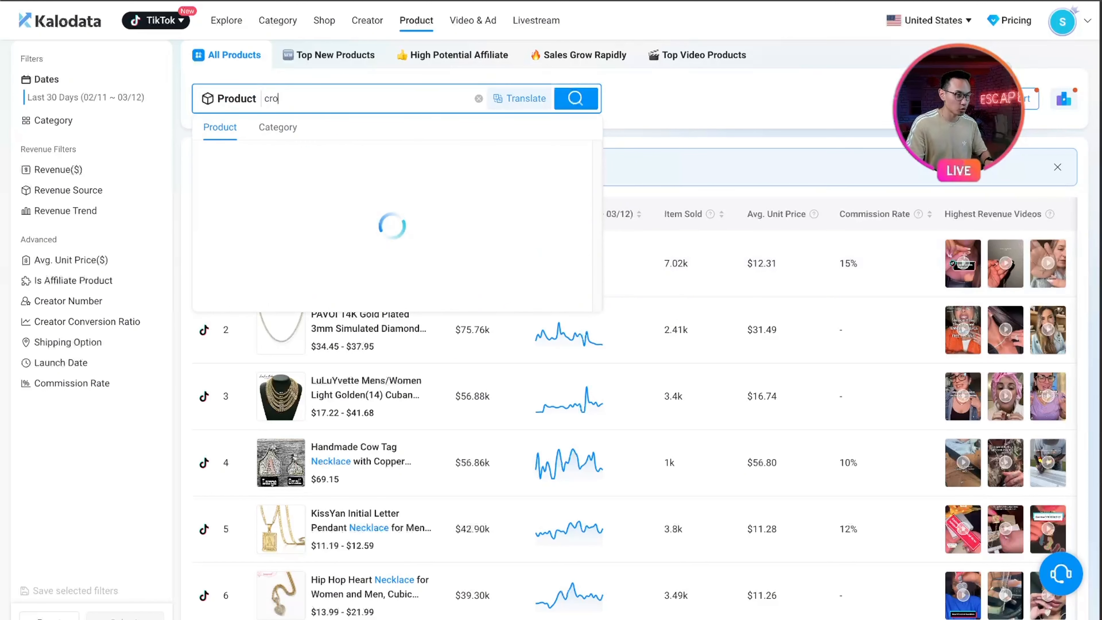
text(ss)
key(Return)
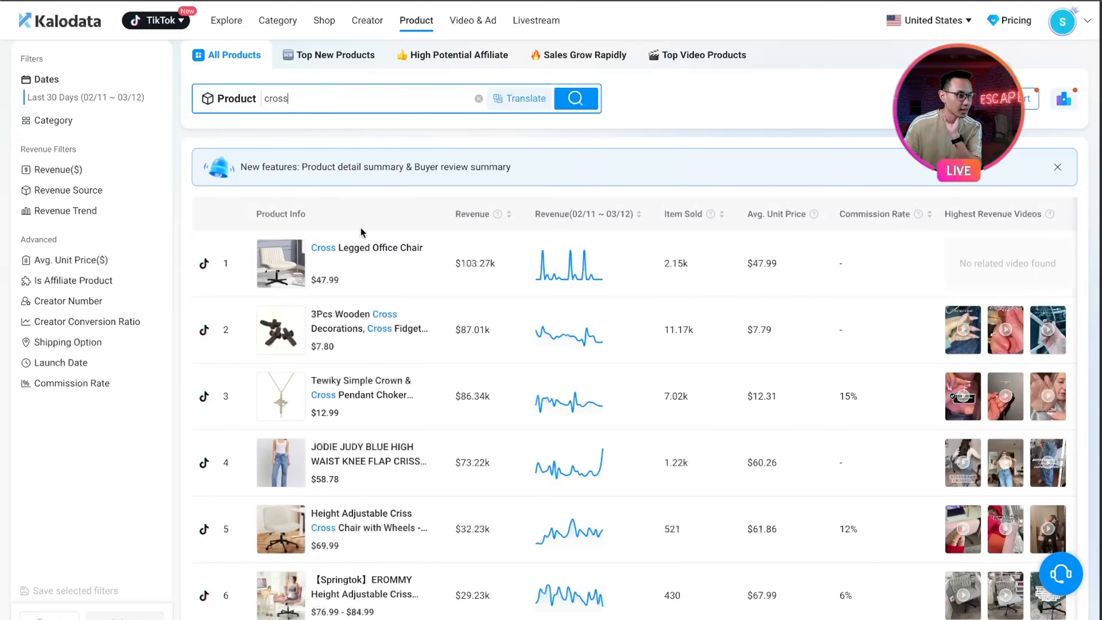
scroll(313, 390, down, 6)
mouse_move(294, 495)
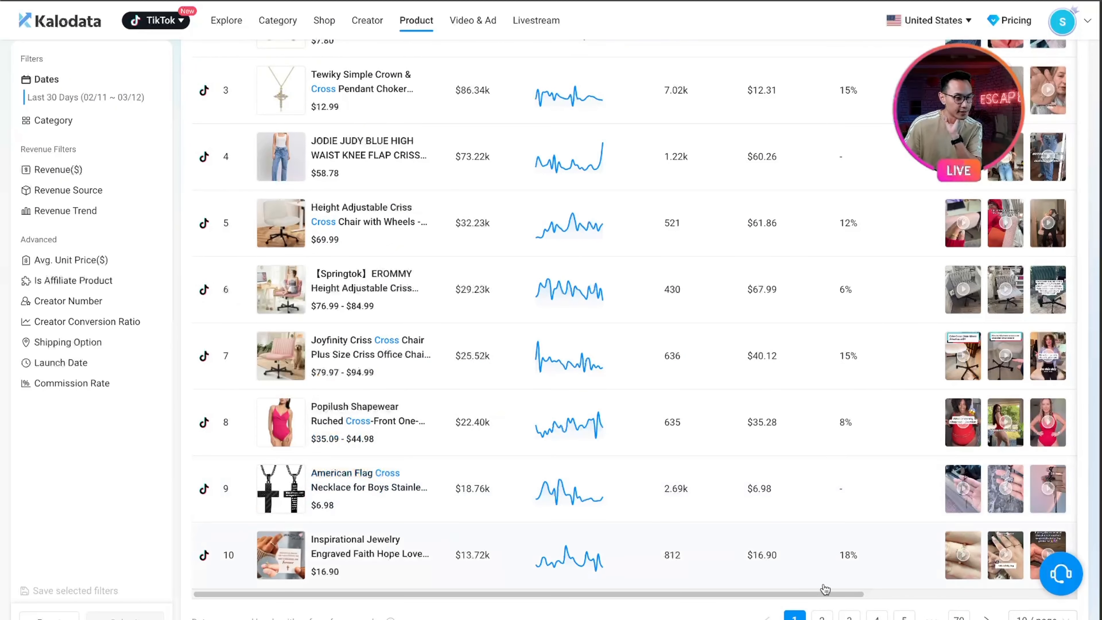
Go to the second page of "cross" results and compare the listed necklaces and bracelets
click(821, 616)
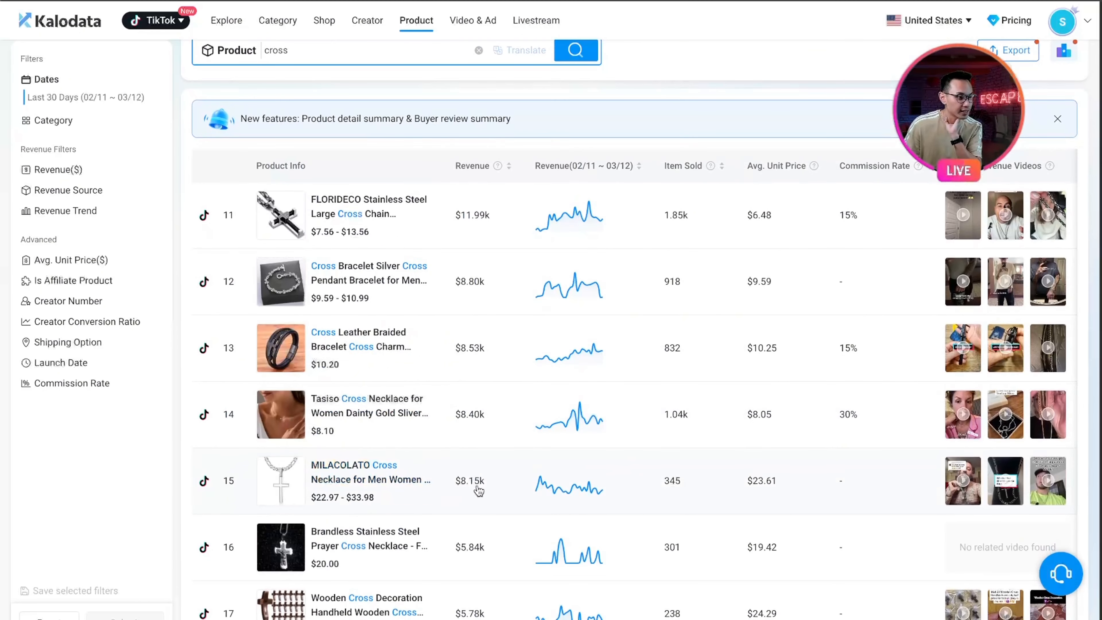
mouse_move(274, 479)
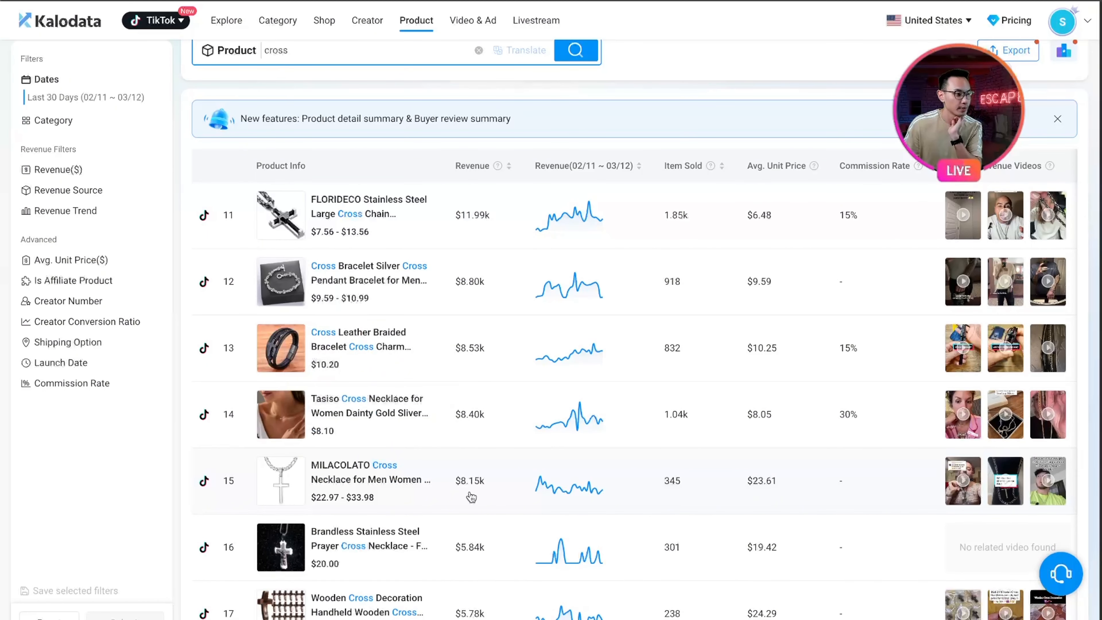
mouse_move(290, 359)
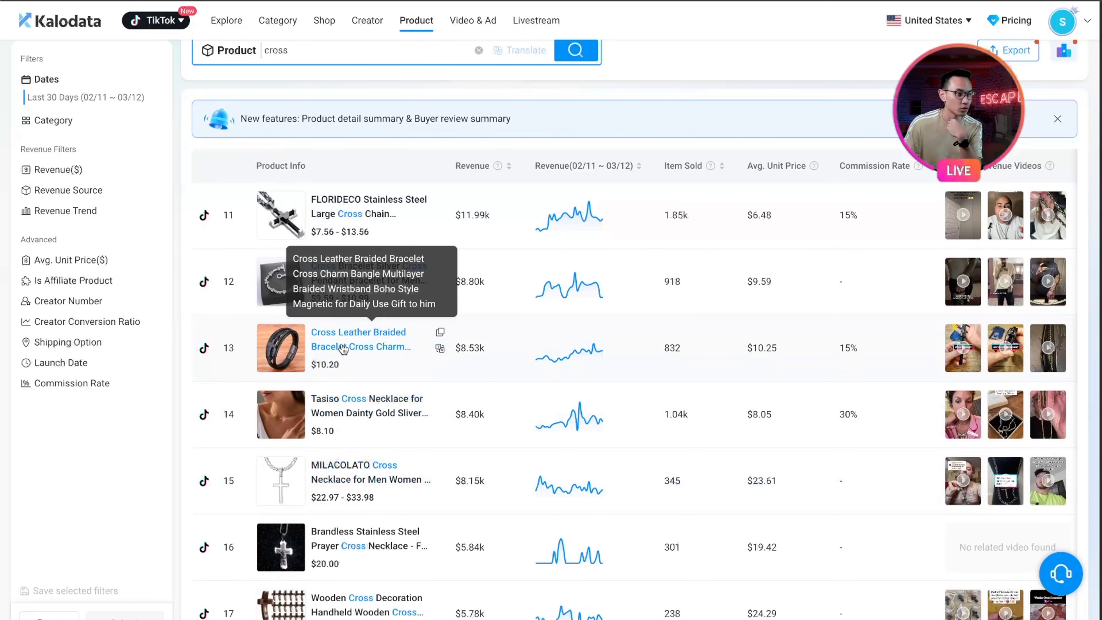
Review the Cross Leather Braided Bracelet's revenue, creators and videos over the last 180 days, and return to the "cross" results
click(345, 347)
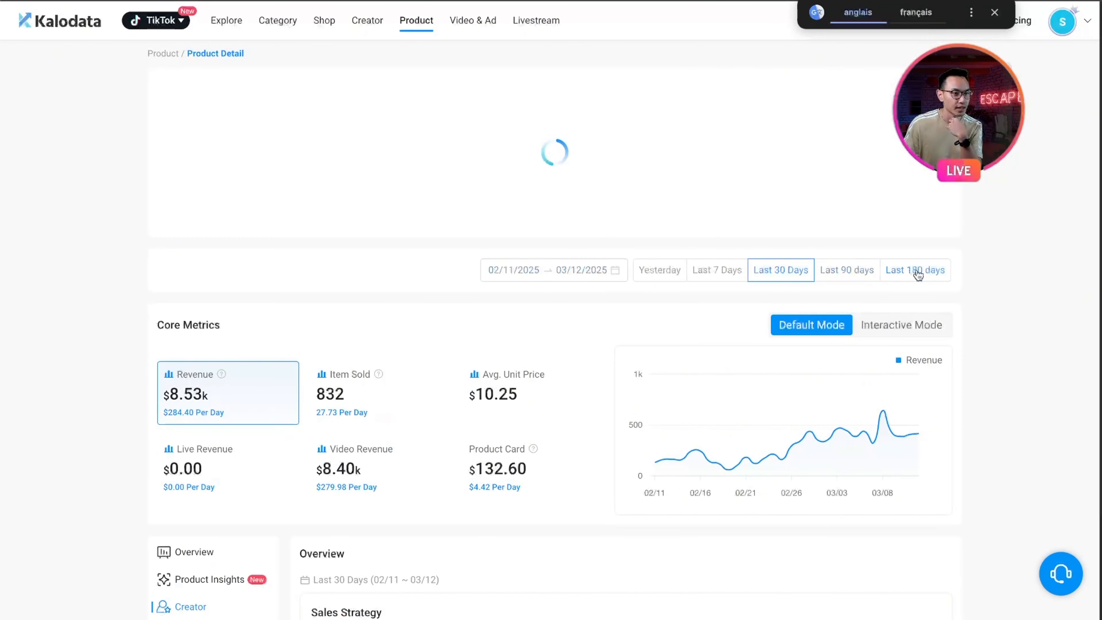
click(914, 270)
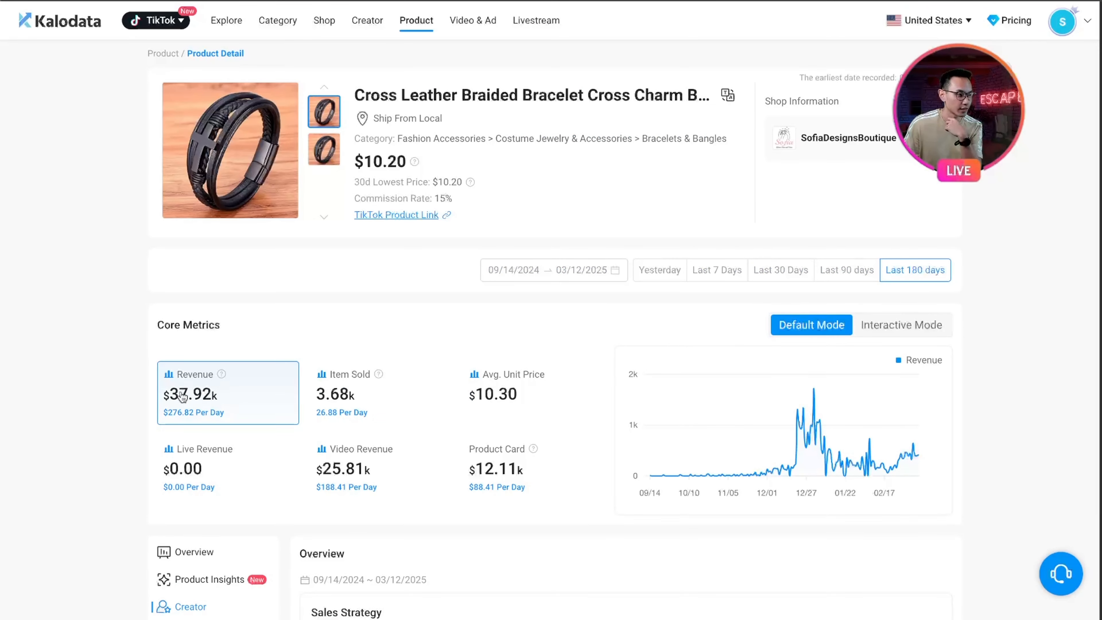
scroll(632, 411, down, 15)
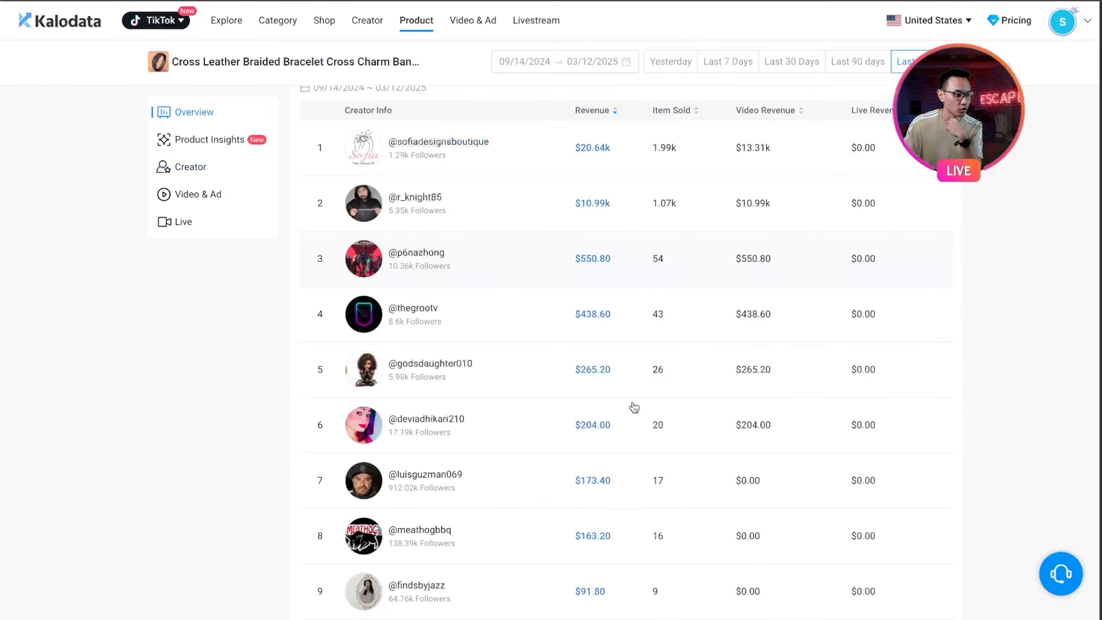
mouse_move(376, 444)
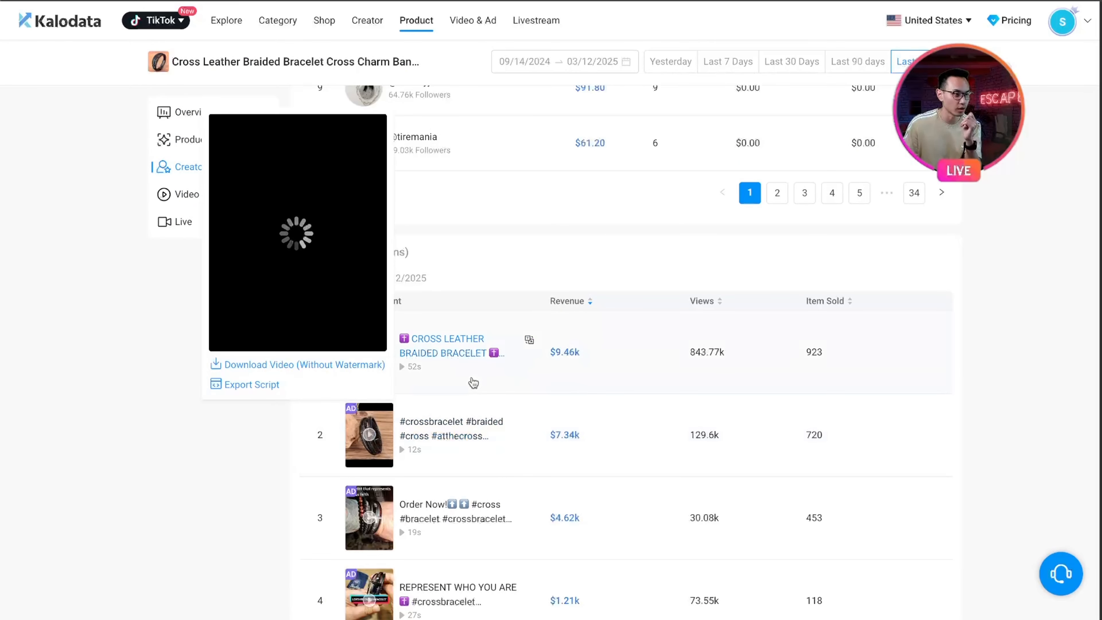
scroll(373, 272, up, 12)
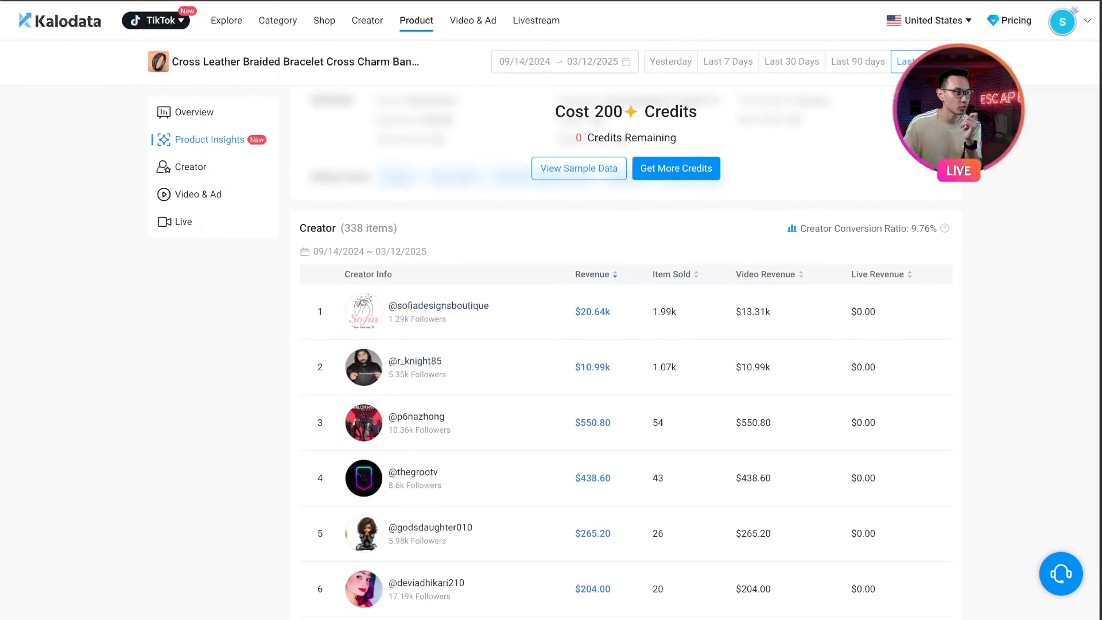
key(super+w)
Change the product search to "muslim" and examine the listed clothing, Quran verse bracelet and other religious products
mouse_move(301, 364)
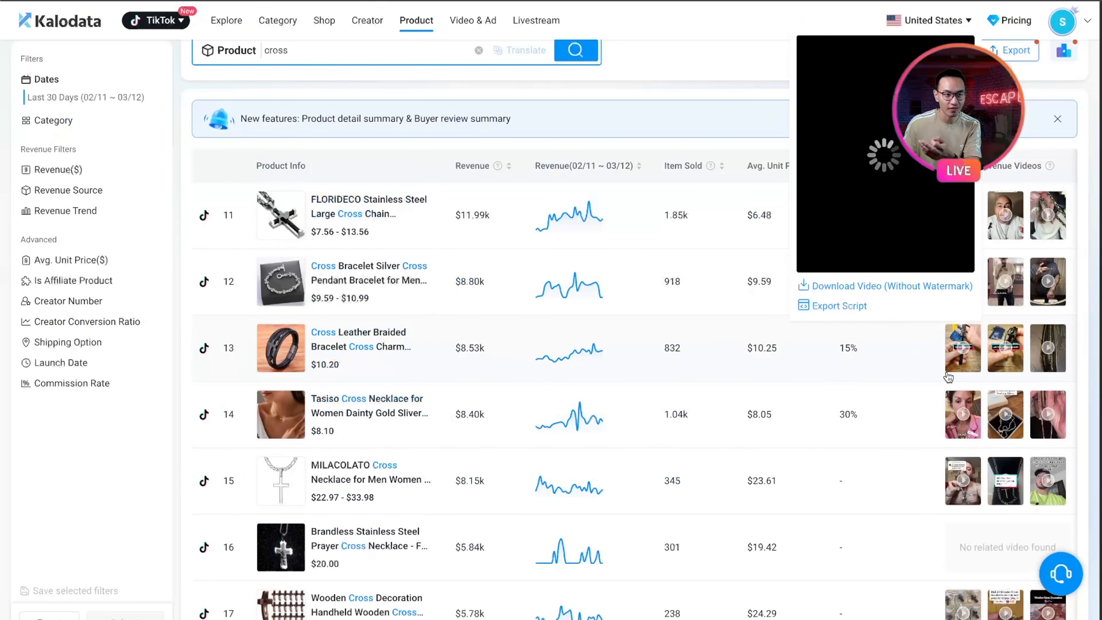
scroll(319, 105, up, 1)
click(318, 105)
text(muslim)
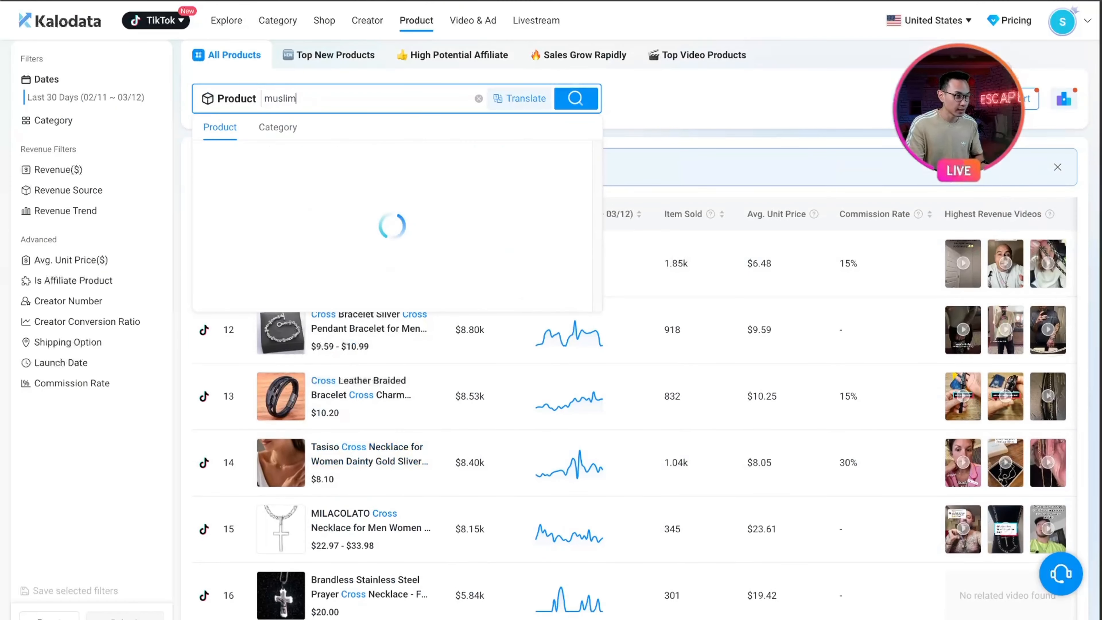
key(Return)
mouse_move(285, 278)
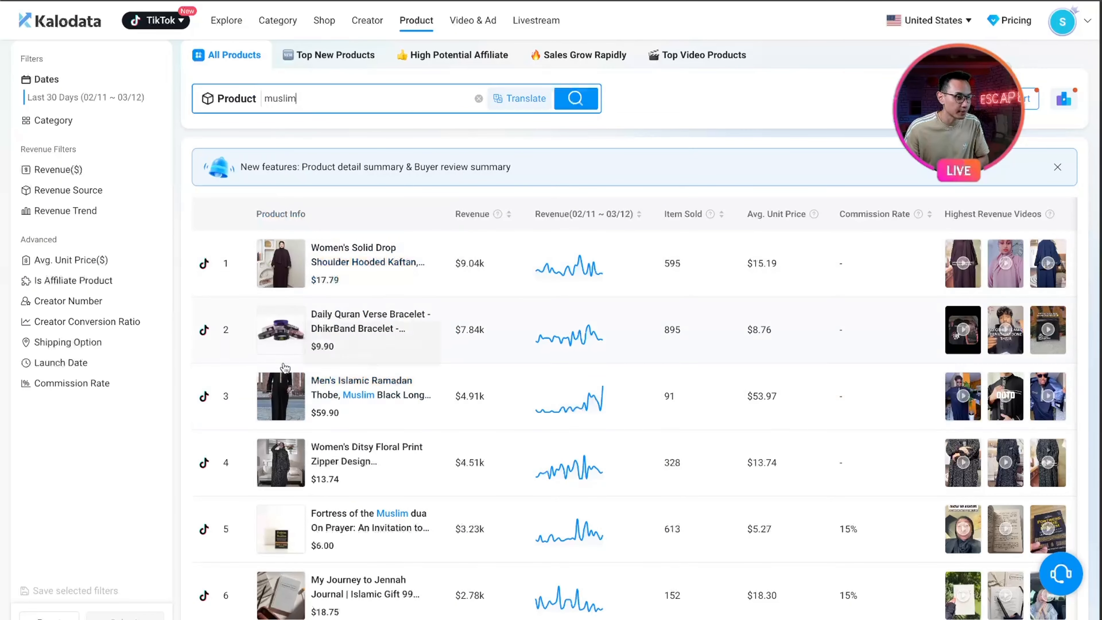
mouse_move(283, 411)
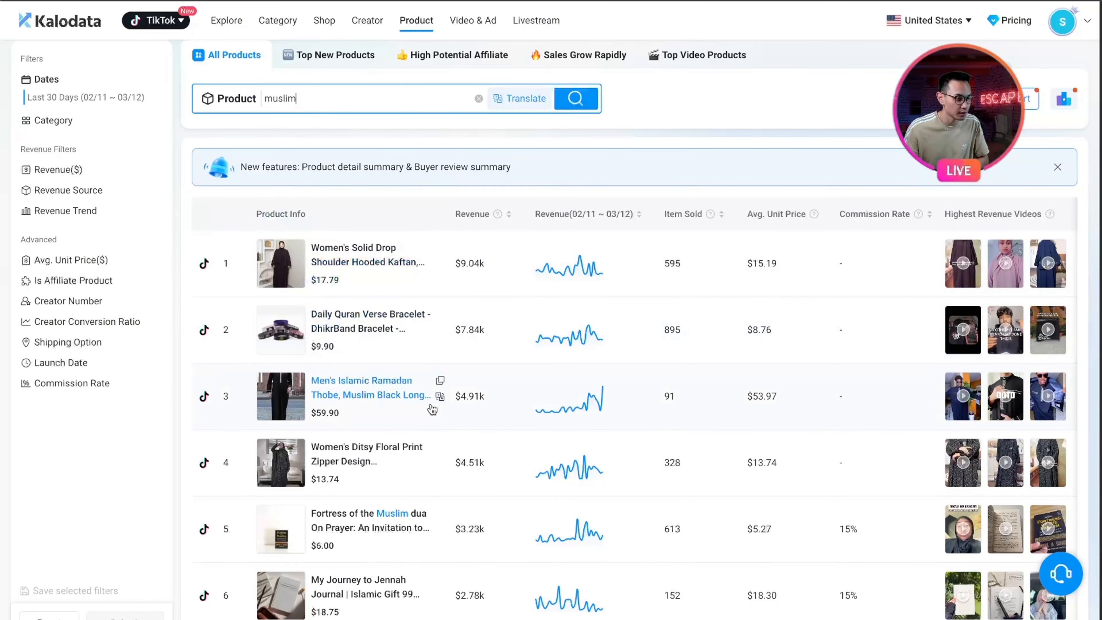
scroll(431, 409, down, 4)
scroll(431, 408, up, 4)
scroll(434, 412, down, 6)
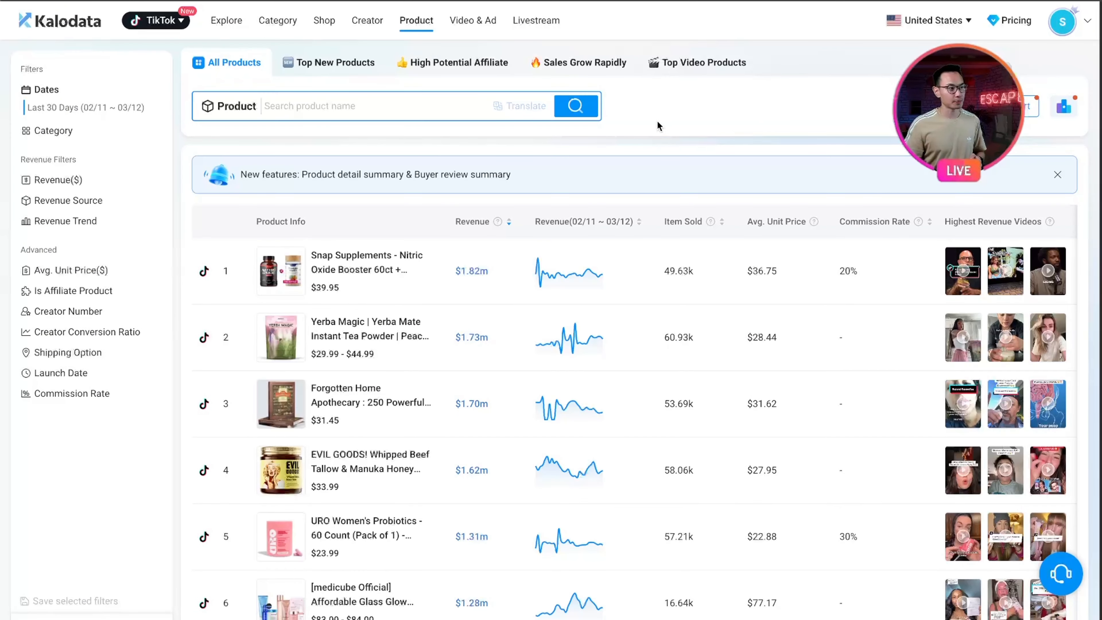
Search the product list for "organizer" and preview the Rotatable Makeup Storage Box's image
click(433, 108)
text(organizer)
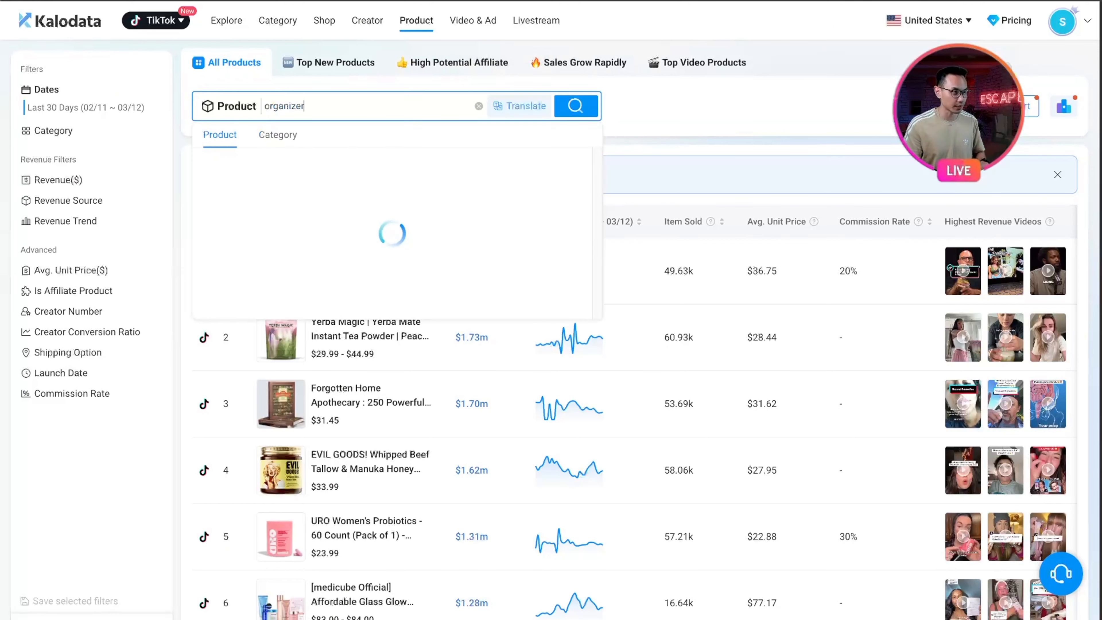
key(Return)
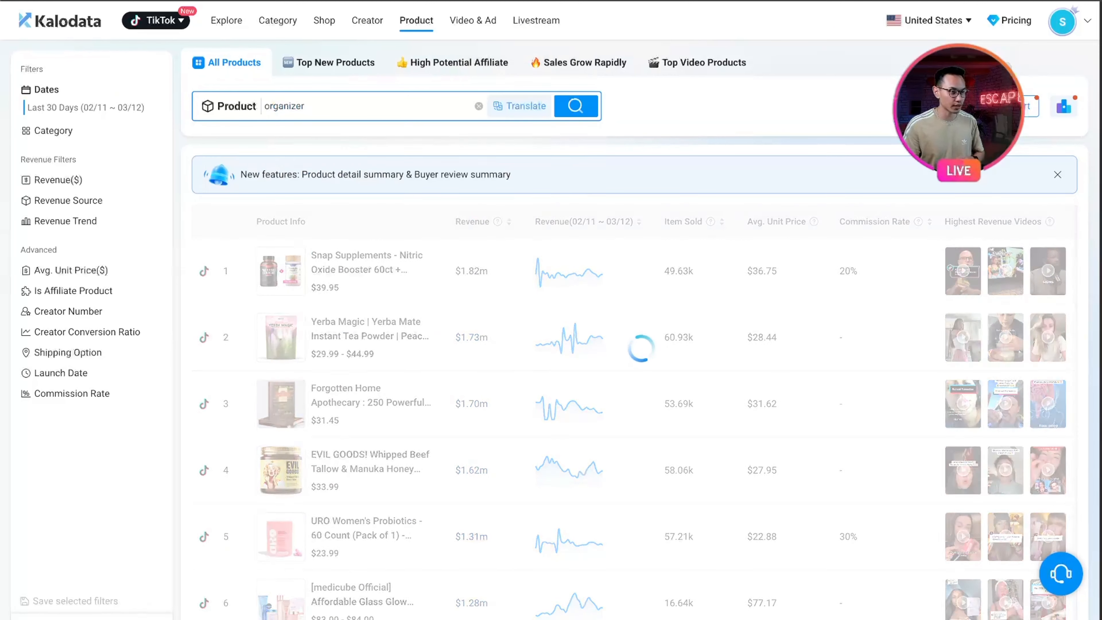
mouse_move(278, 283)
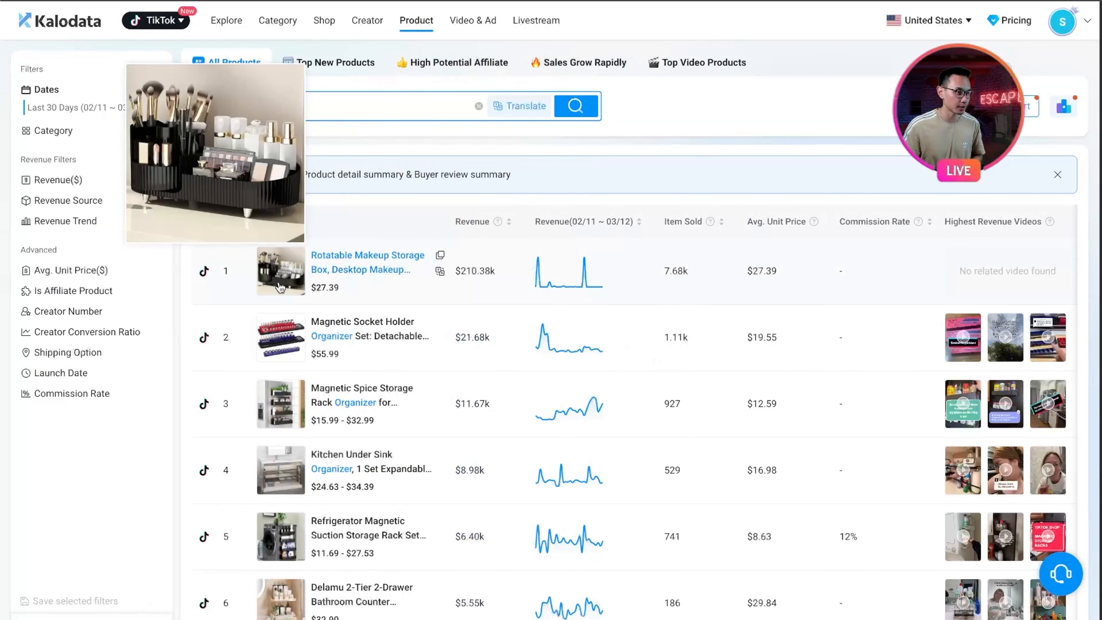
Open the Rotatable Makeup Storage Box's product details and set the date range to the last 180 days
click(482, 288)
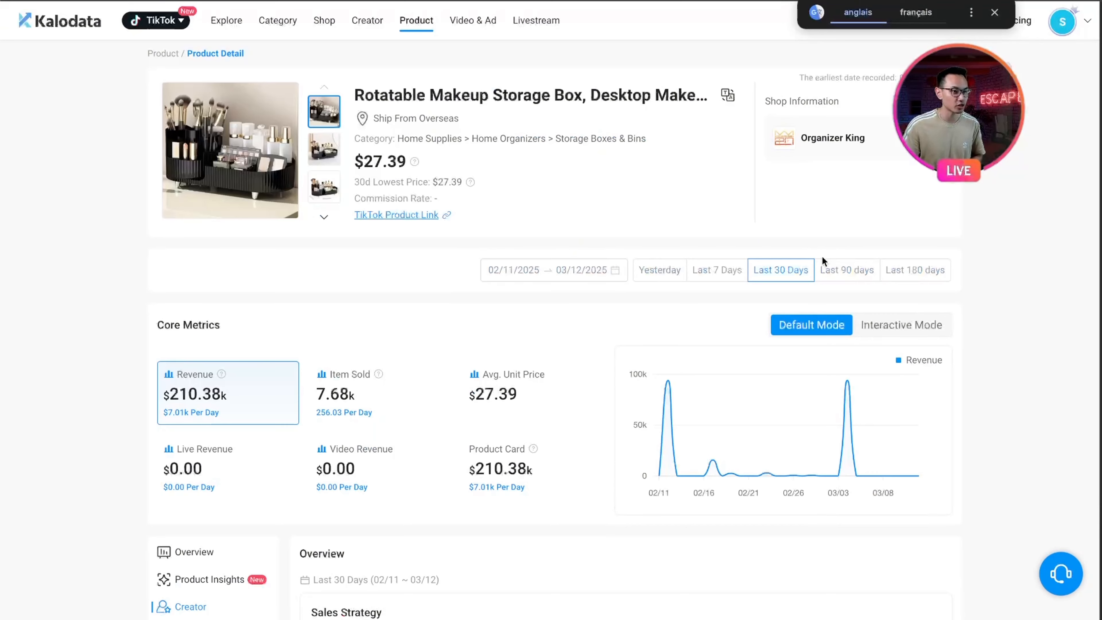
click(915, 270)
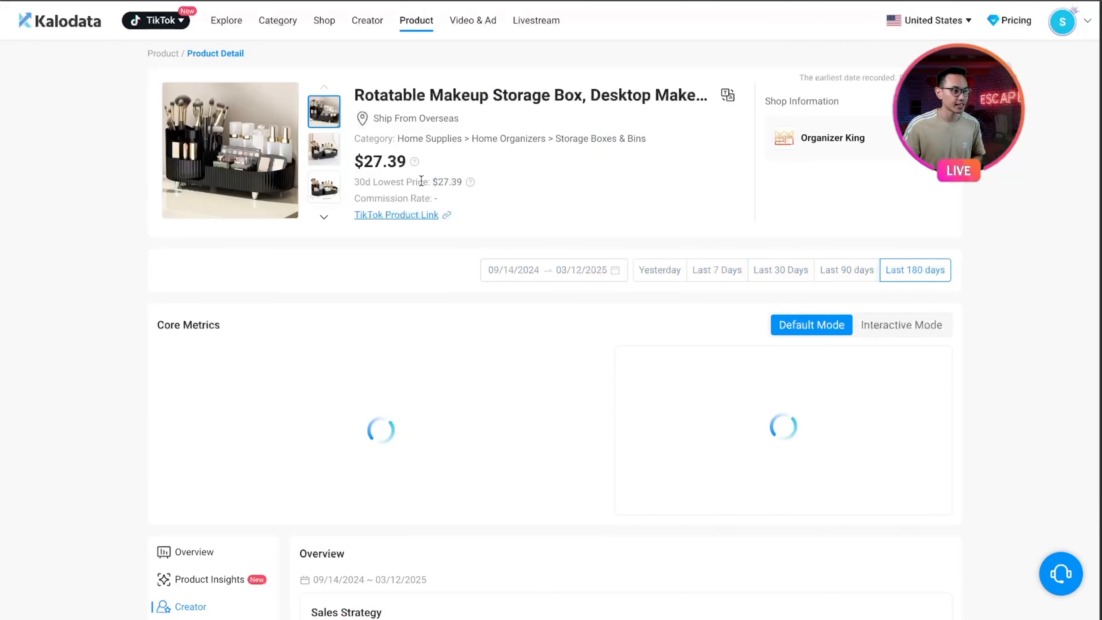
Open the Organizer King shop that sells the makeup storage box and examine its product rankings and full product list by revenue
click(832, 137)
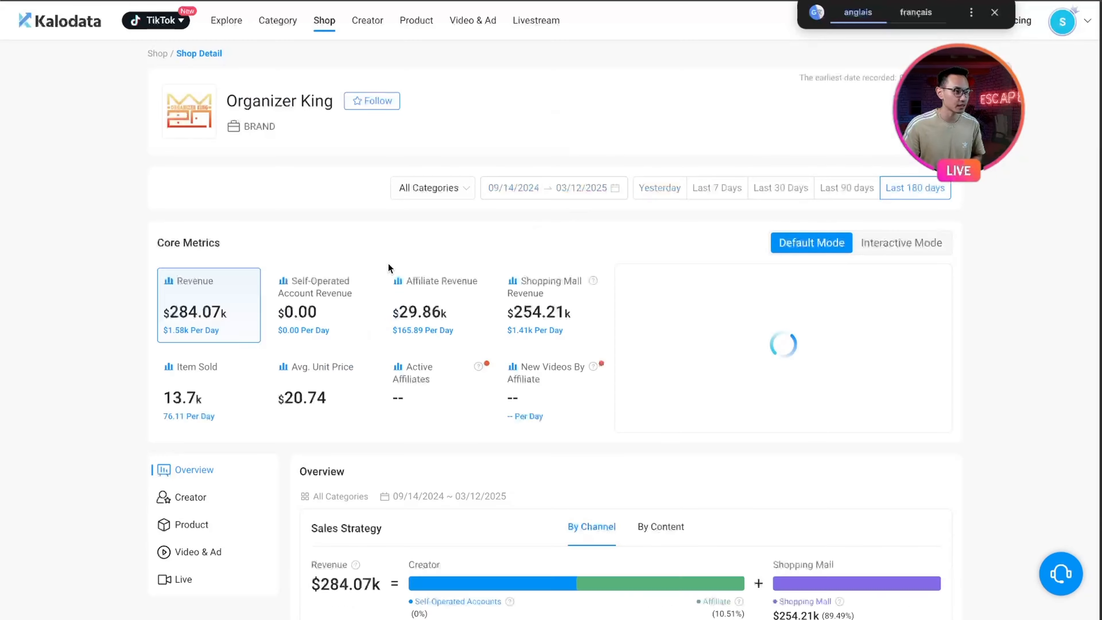
scroll(389, 266, down, 6)
scroll(364, 283, down, 12)
scroll(455, 300, up, 7)
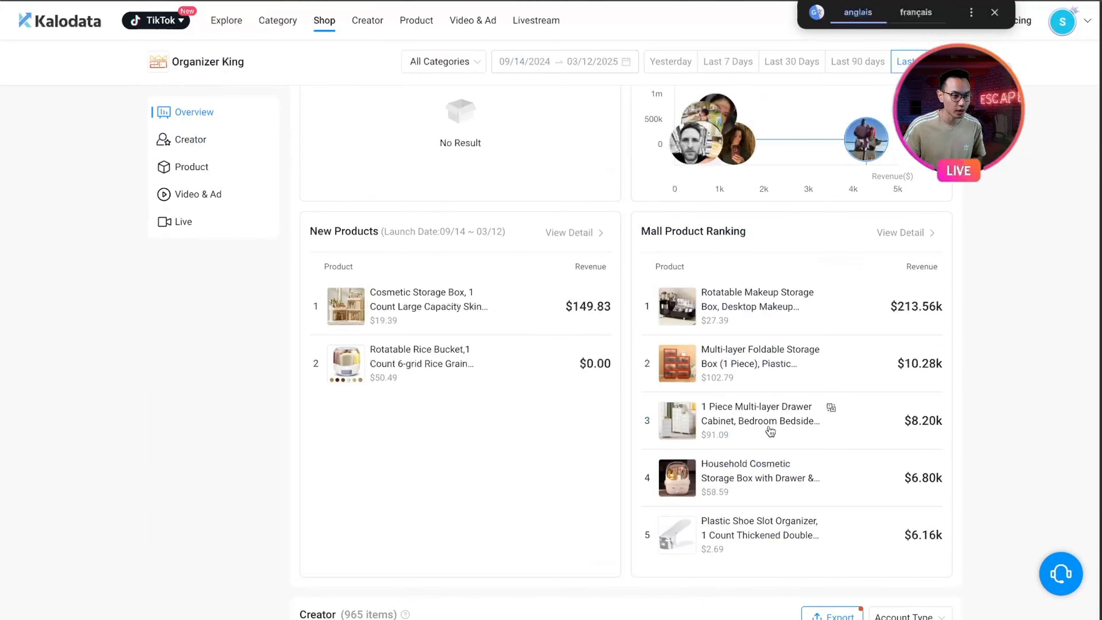
scroll(755, 427, down, 15)
scroll(716, 416, up, 2)
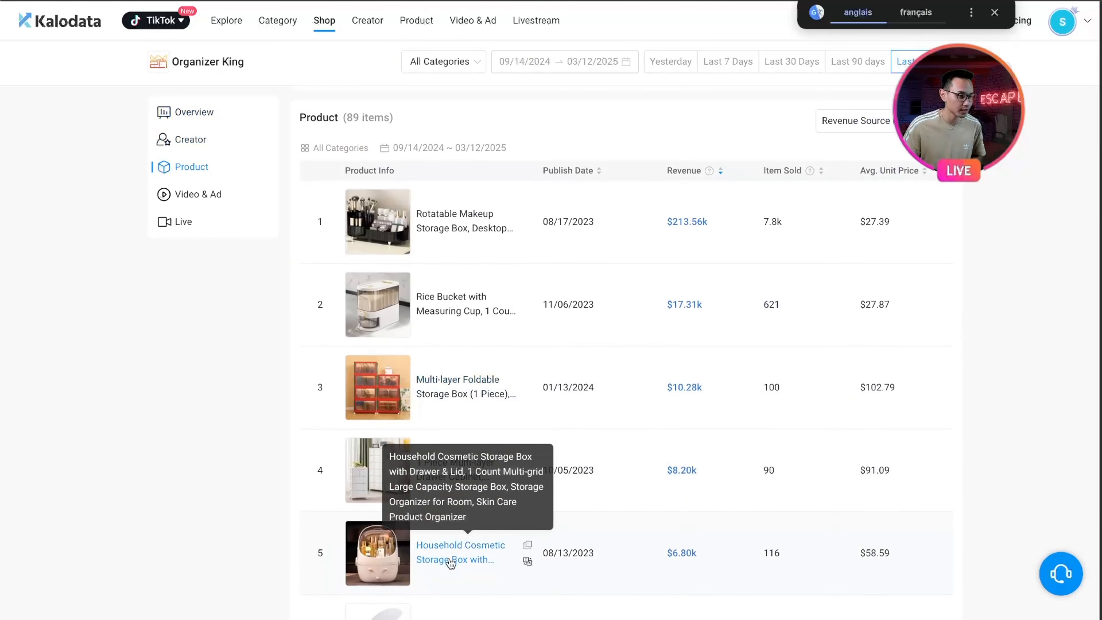
scroll(451, 562, down, 5)
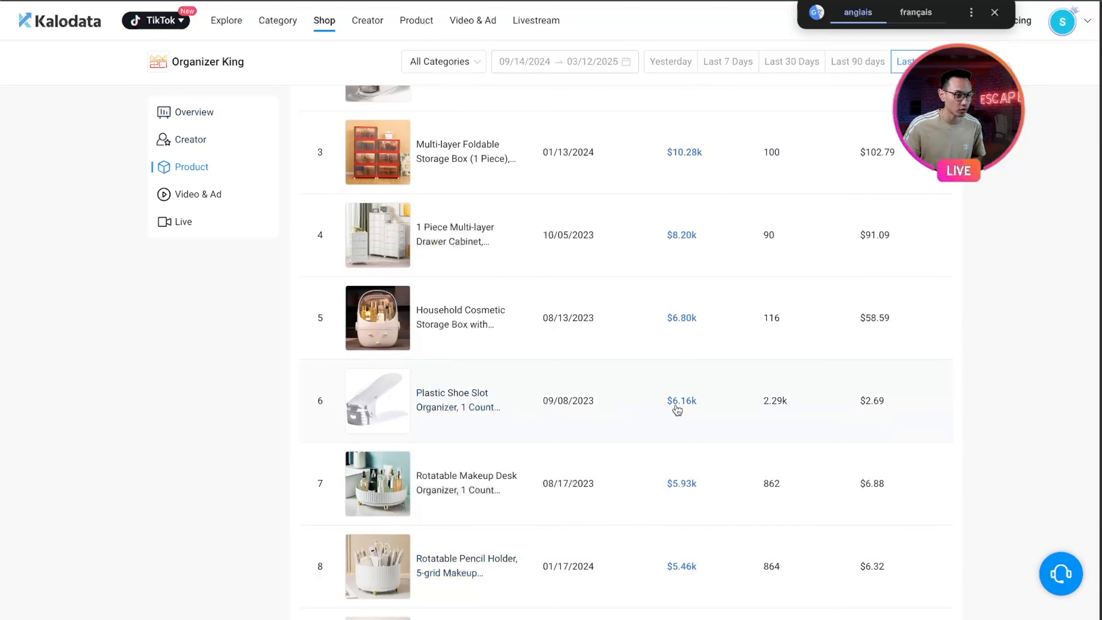